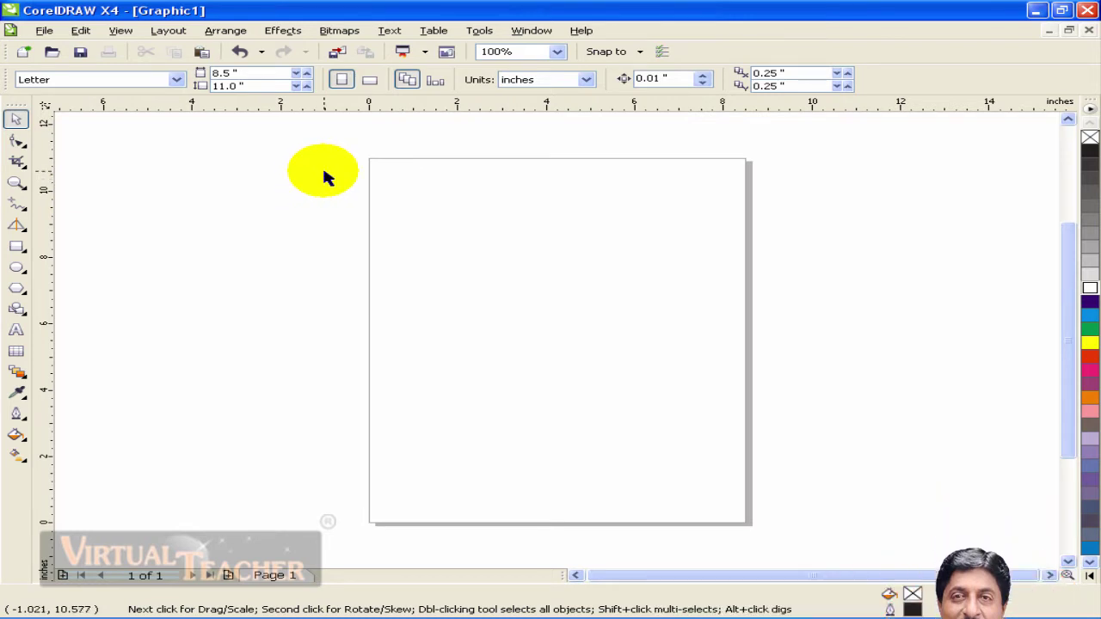
Switch the drawing units to centimeters.
{"action": "left_click_drag", "start_coordinate": [331, 139], "coordinate": [785, 316]}
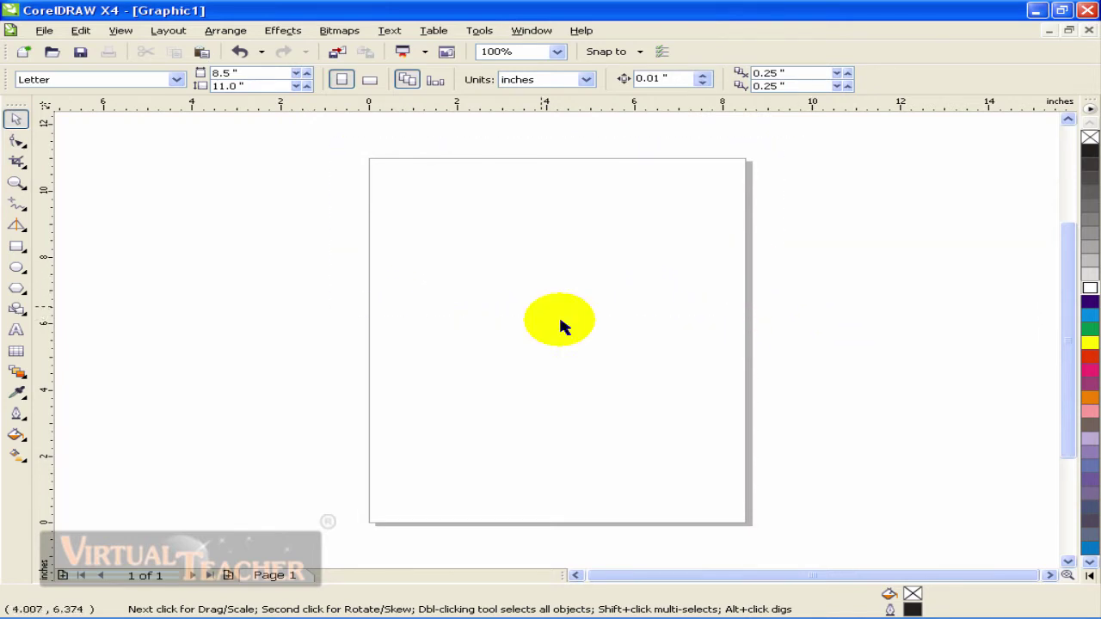
{"action": "left_click_drag", "start_coordinate": [334, 140], "coordinate": [777, 534]}
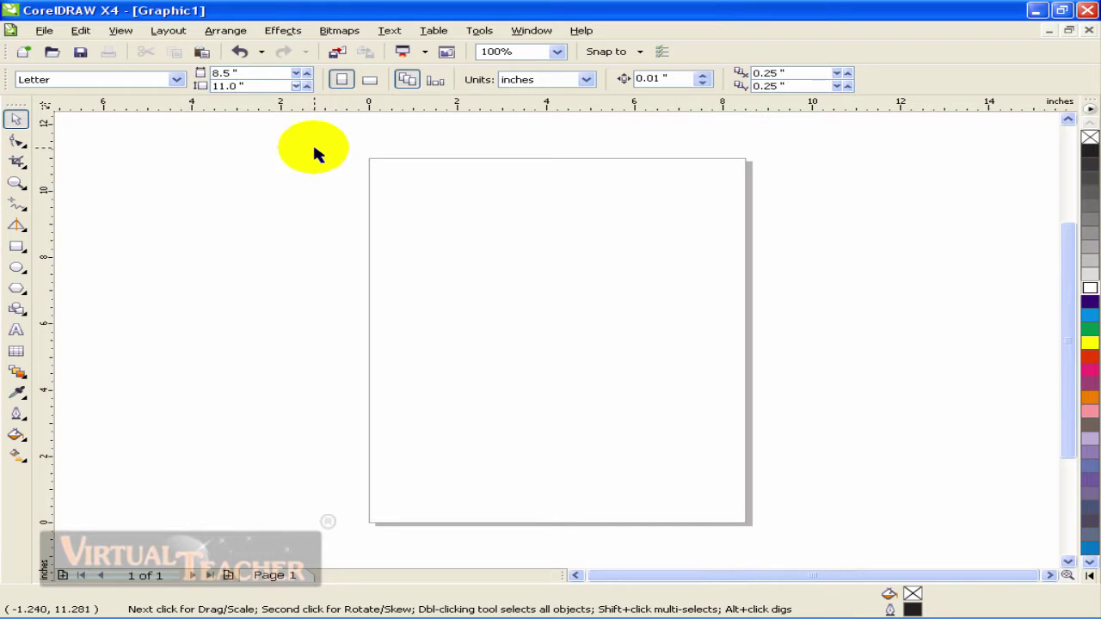
{"action": "left_click_drag", "start_coordinate": [317, 132], "coordinate": [757, 353]}
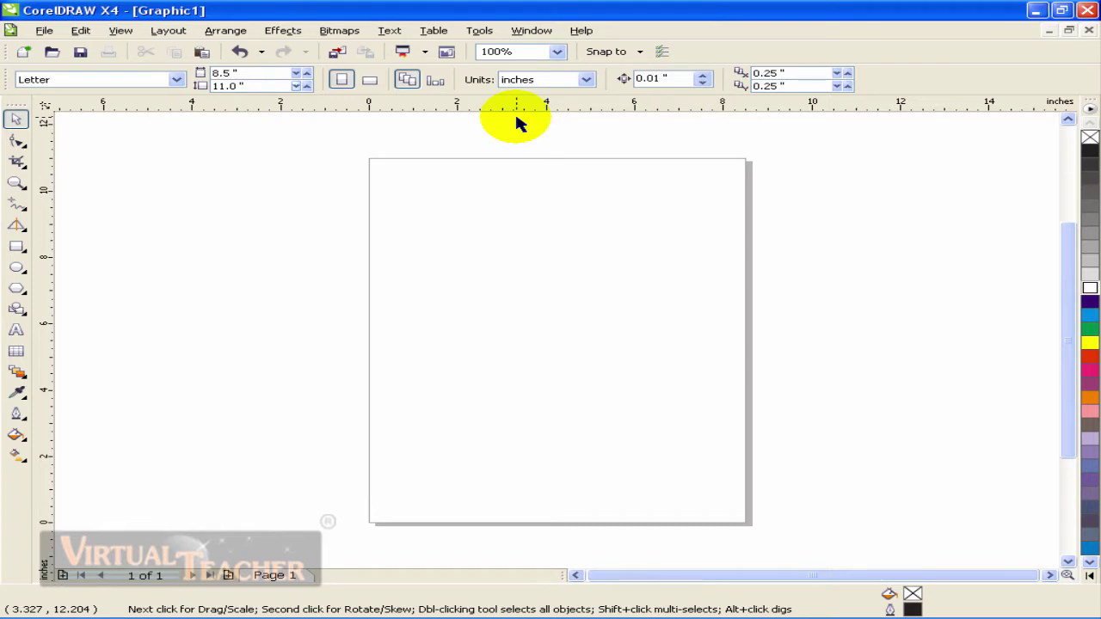
{"action": "left_click", "coordinate": [587, 80]}
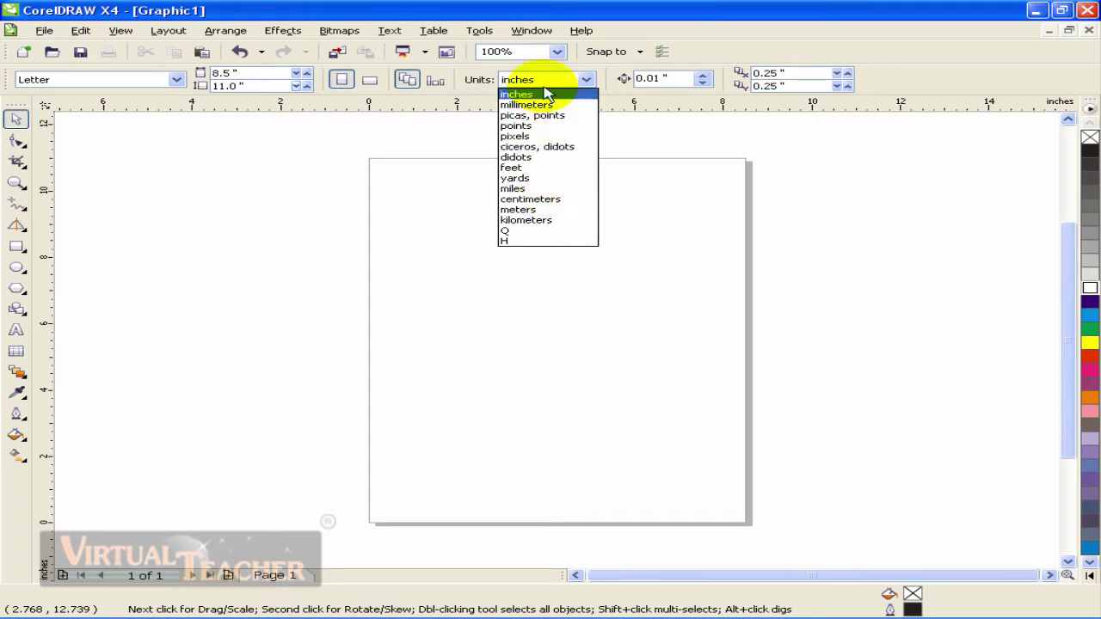
{"action": "left_click", "coordinate": [586, 80]}
{"action": "left_click", "coordinate": [587, 80]}
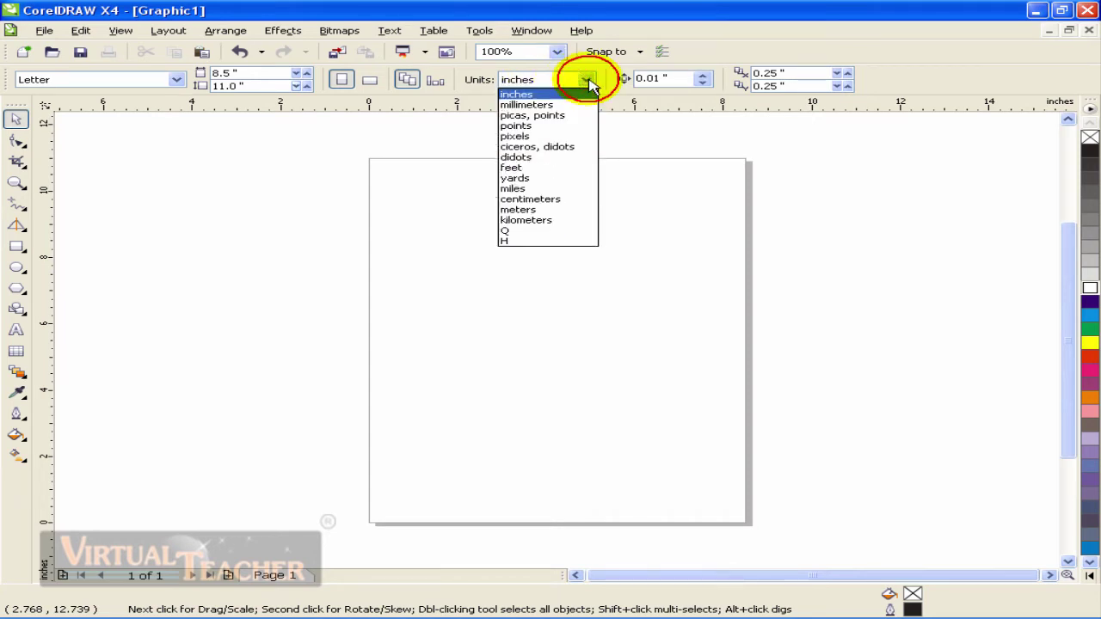
{"action": "left_click", "coordinate": [564, 200]}
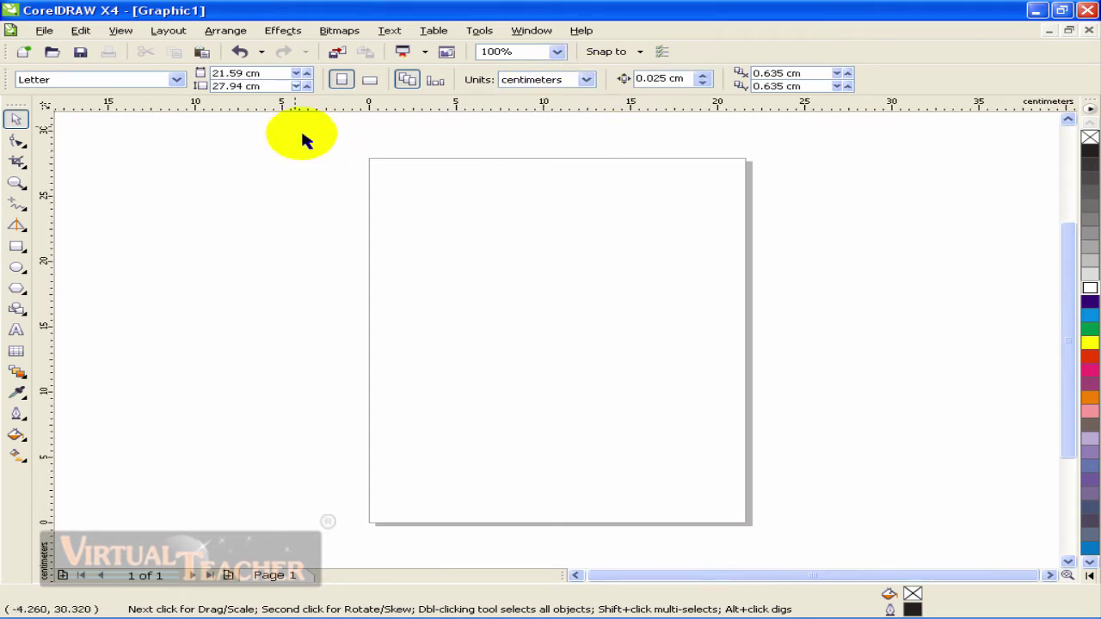
Set the page size to 10 cm wide by 12 cm tall.
{"action": "double_click", "coordinate": [244, 72]}
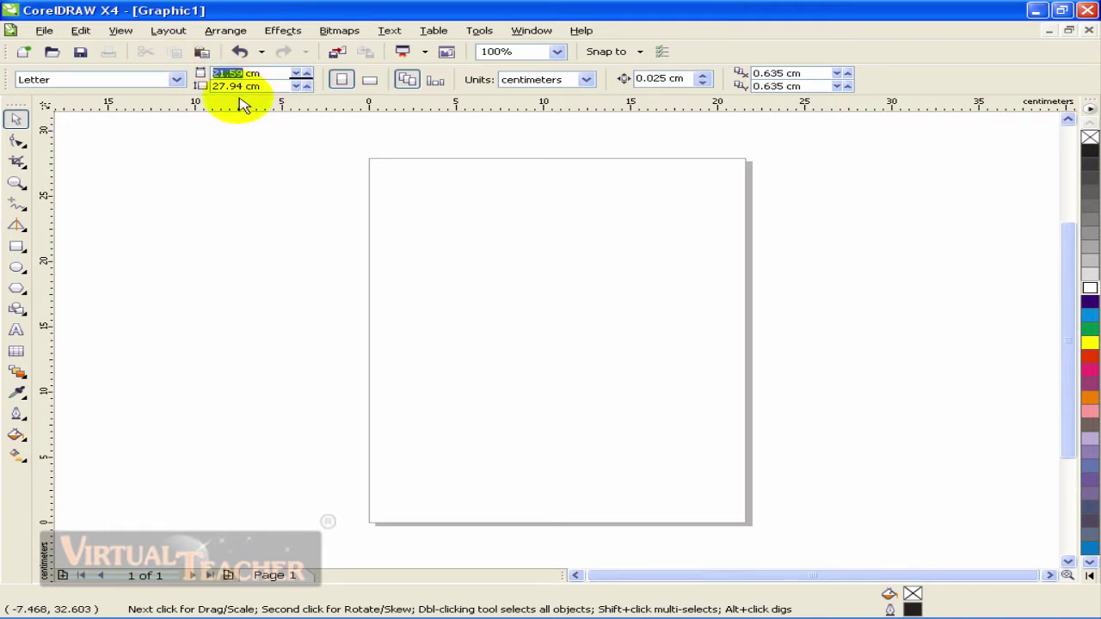
{"action": "type", "text": "10"}
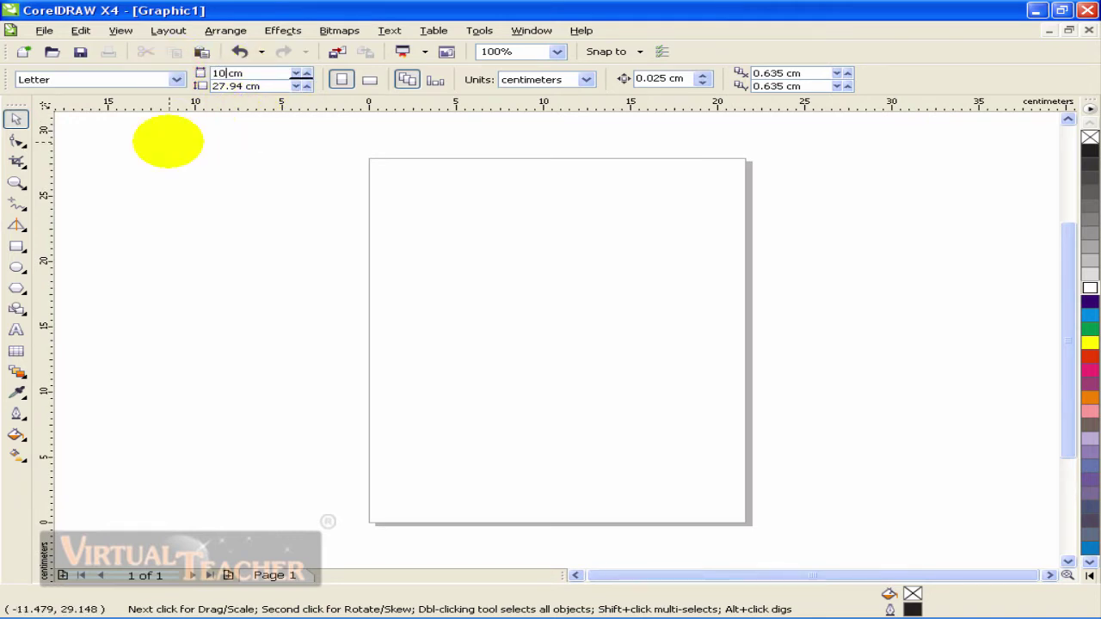
{"action": "double_click", "coordinate": [230, 86]}
{"action": "type", "text": "1"}
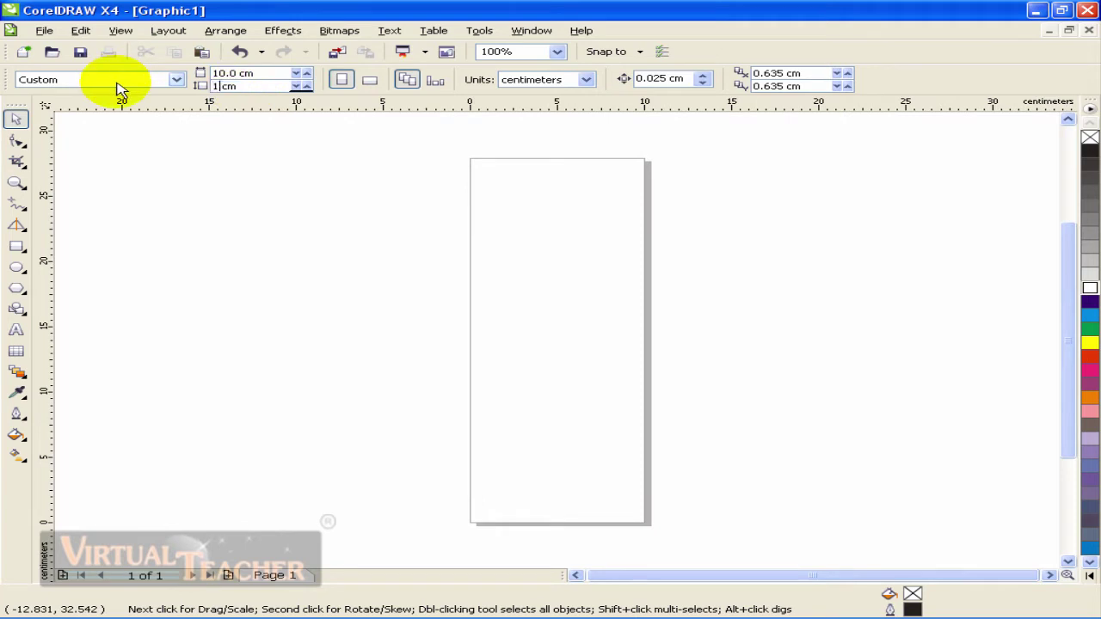
{"action": "type", "text": "2"}
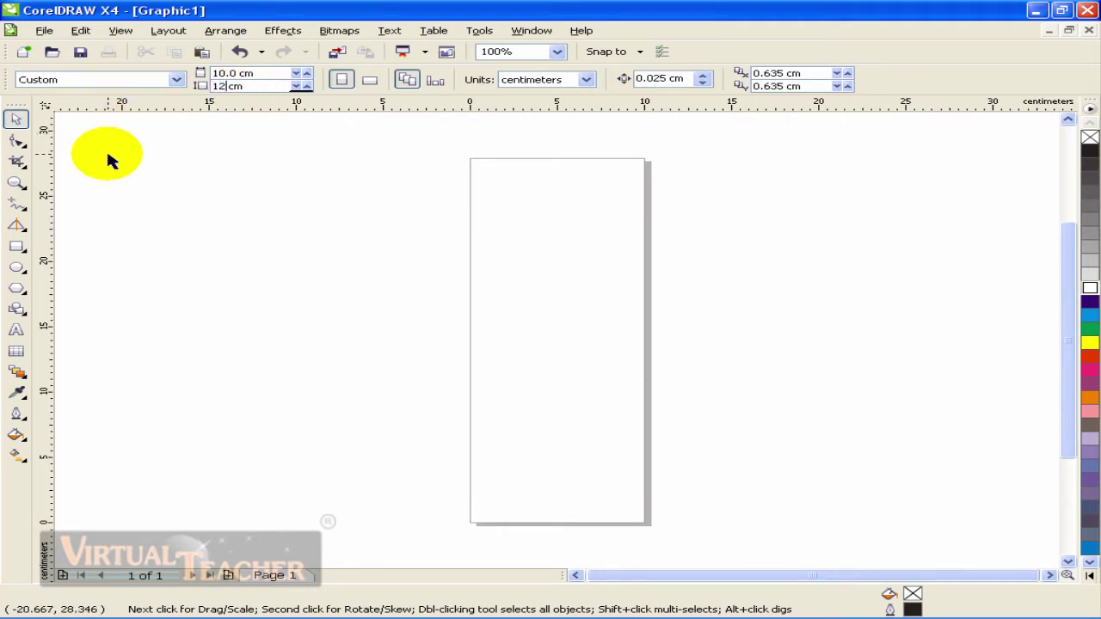
{"action": "key", "text": "Return"}
{"action": "left_click_drag", "start_coordinate": [349, 155], "coordinate": [685, 361]}
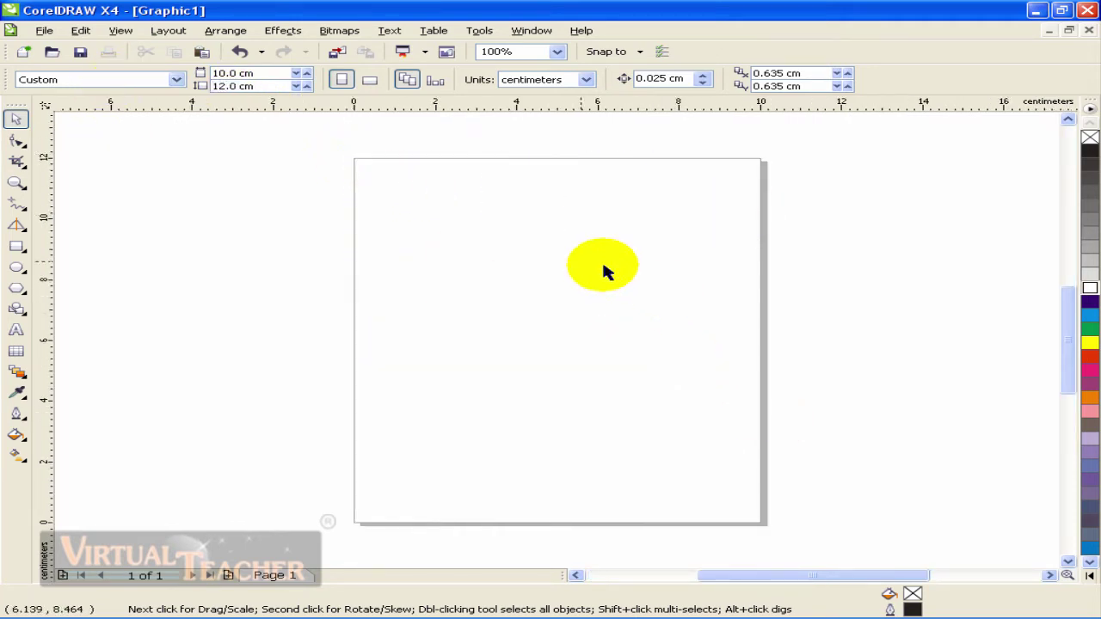
{"action": "left_click_drag", "start_coordinate": [336, 152], "coordinate": [777, 536]}
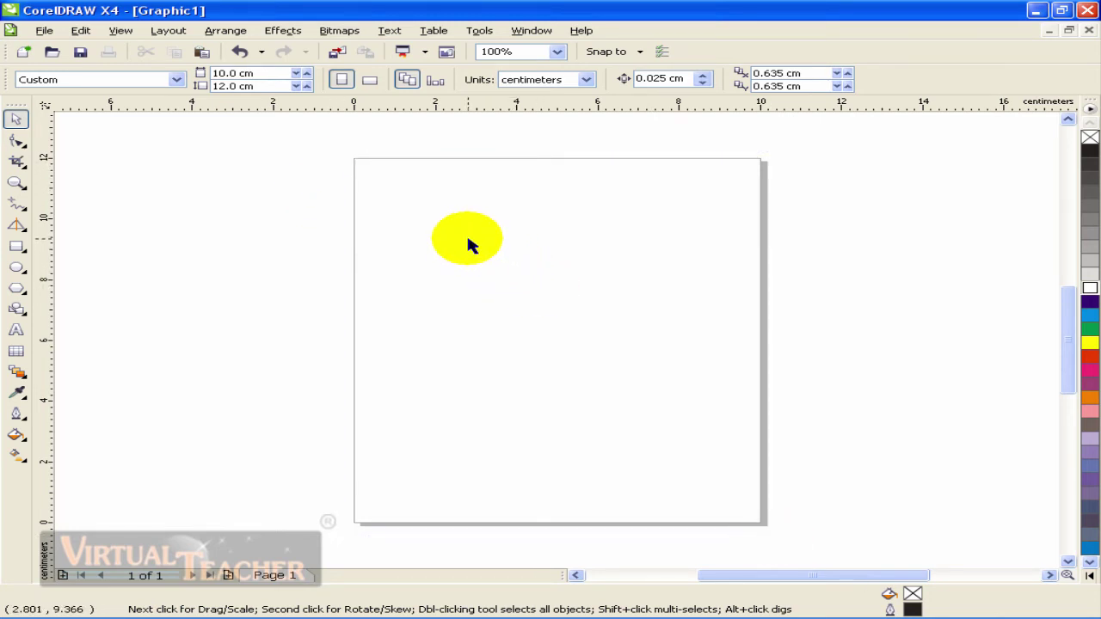
{"action": "left_click_drag", "start_coordinate": [318, 147], "coordinate": [783, 538]}
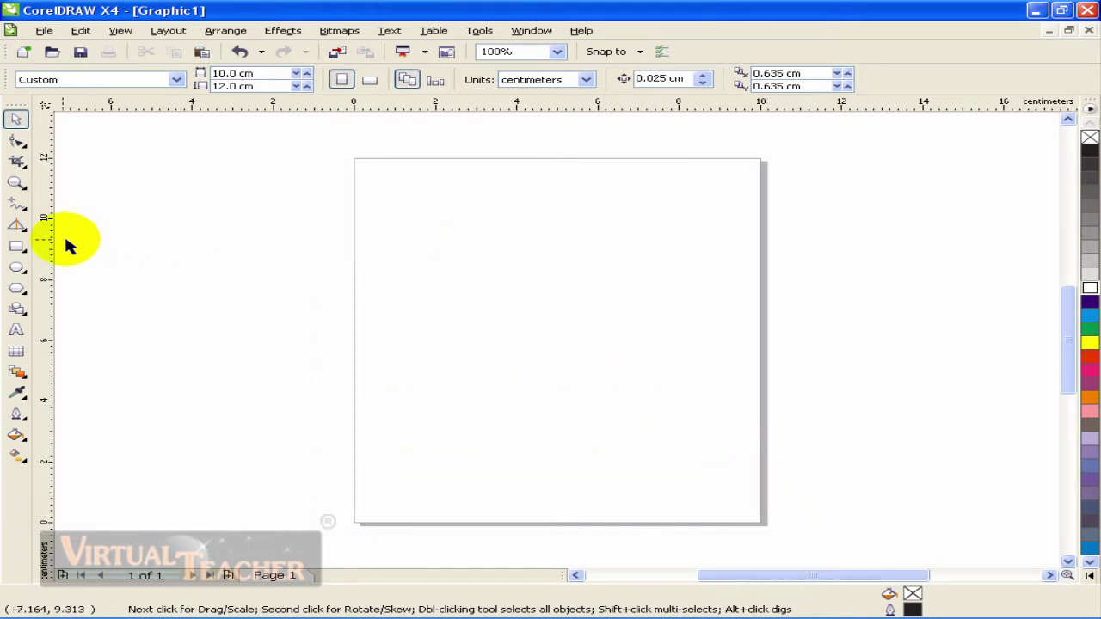
{"action": "left_click_drag", "start_coordinate": [337, 151], "coordinate": [779, 540]}
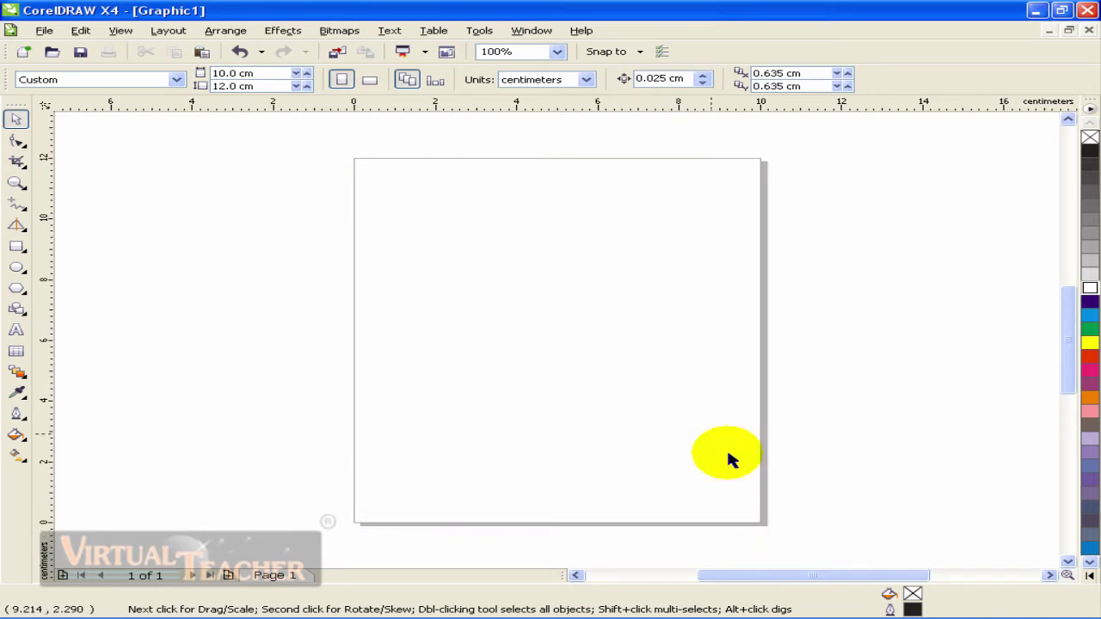
Draw a rectangle covering the whole page and fill it red.
{"action": "left_click", "coordinate": [17, 247]}
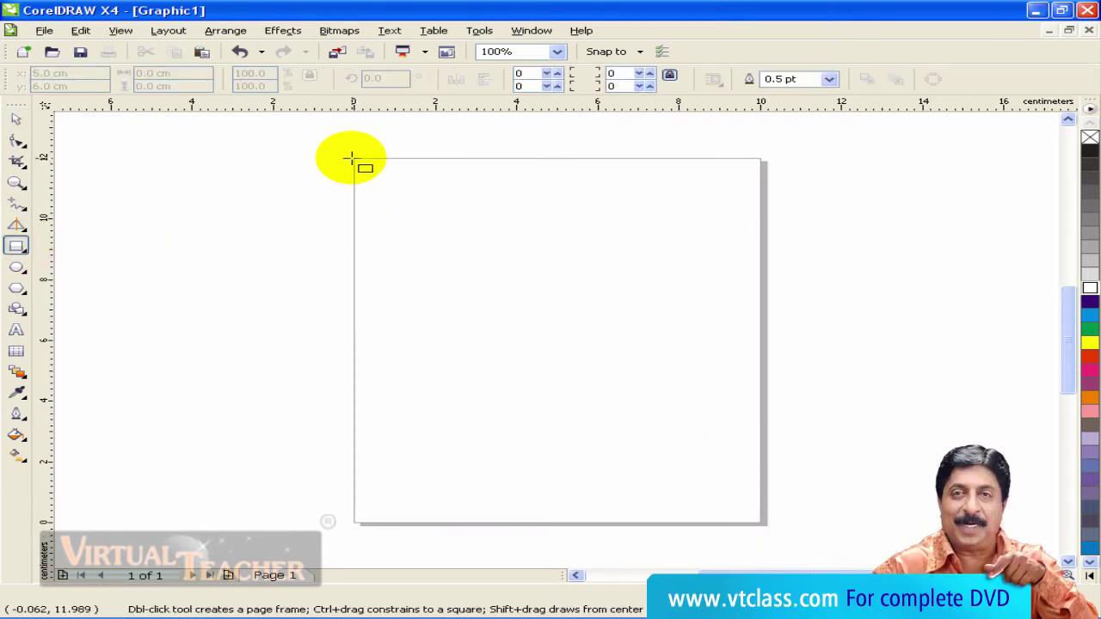
{"action": "left_click_drag", "start_coordinate": [351, 159], "coordinate": [760, 522]}
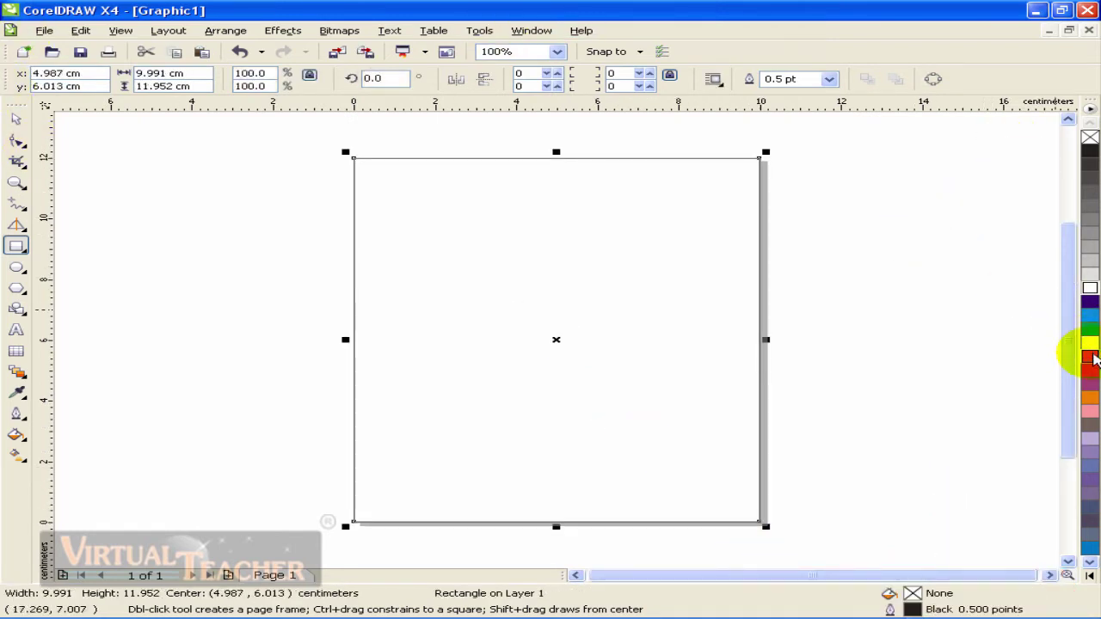
{"action": "left_click", "coordinate": [1090, 356]}
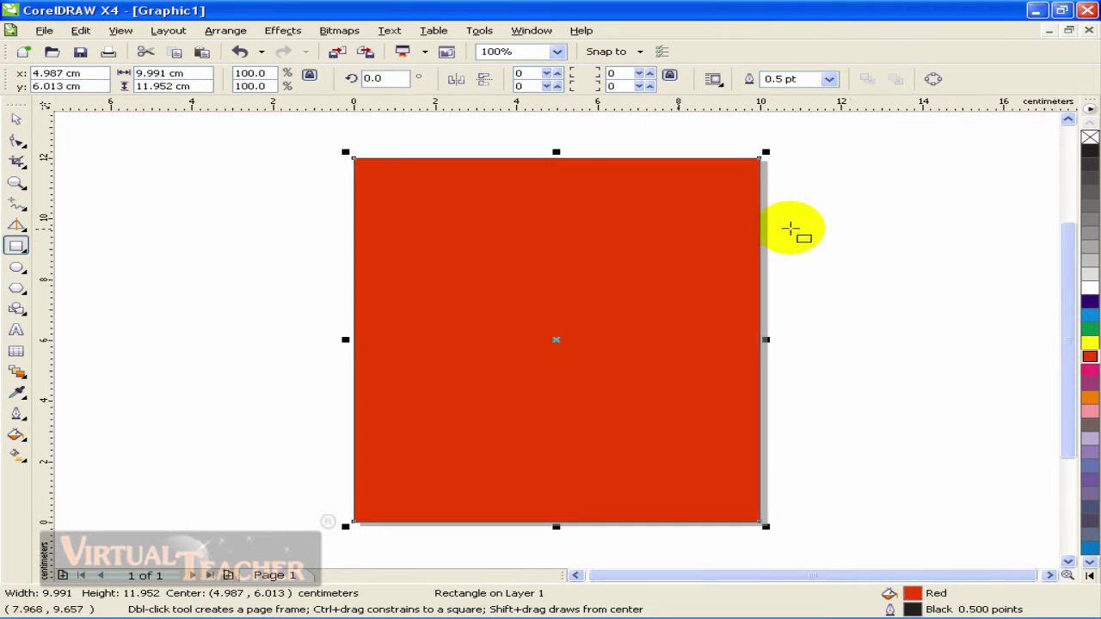
Remove the rectangle's outline and position it at x 5 cm, y 6 cm.
{"action": "left_click", "coordinate": [15, 119]}
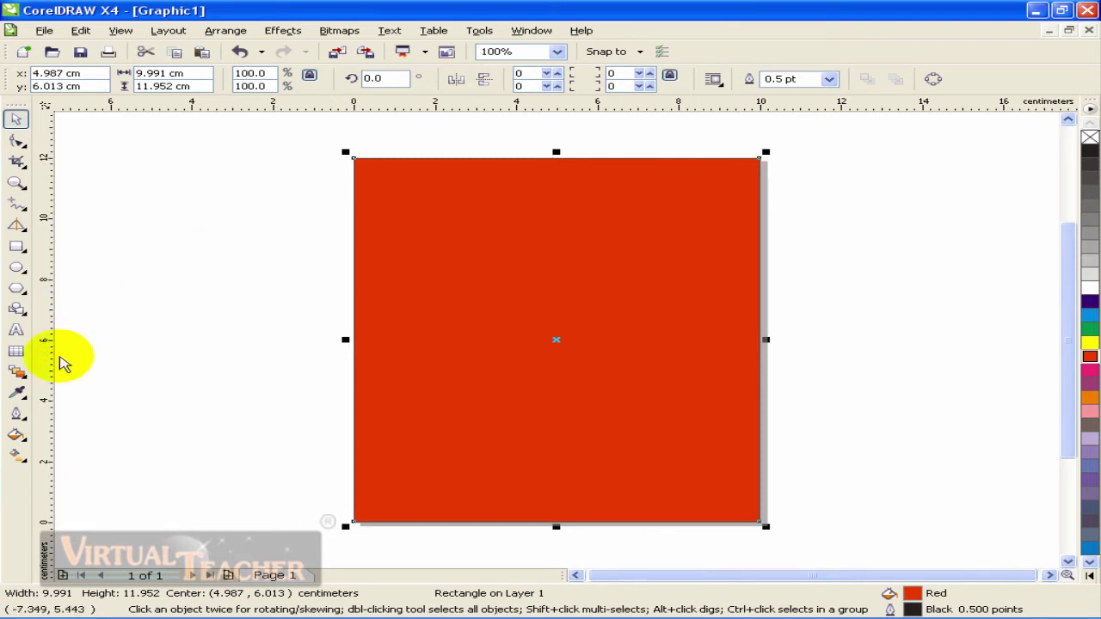
{"action": "left_click", "coordinate": [16, 413]}
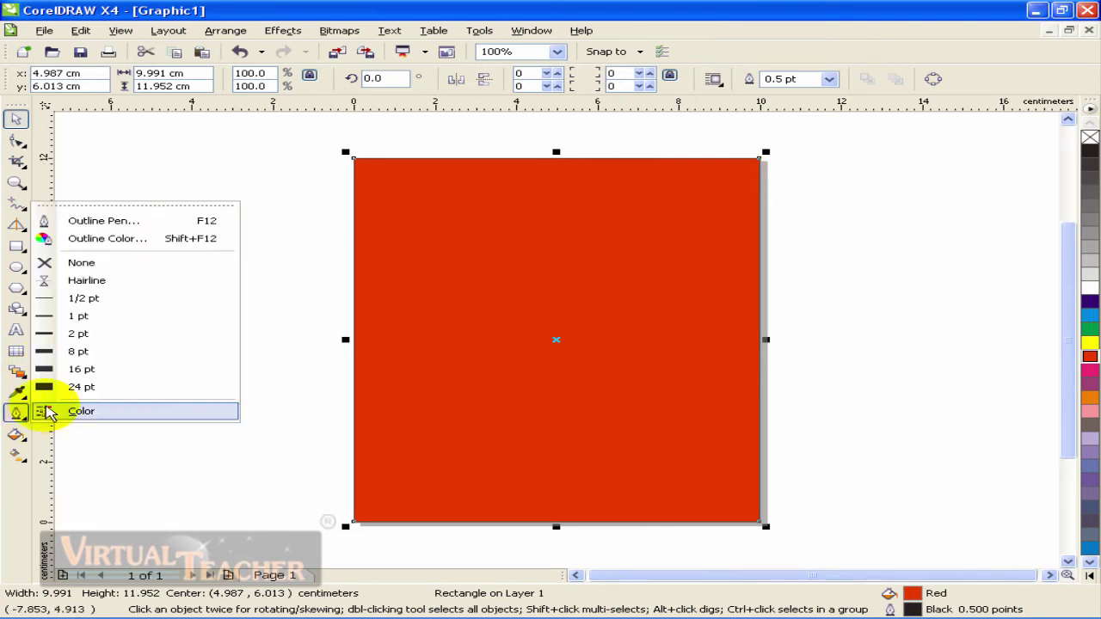
{"action": "left_click", "coordinate": [118, 269]}
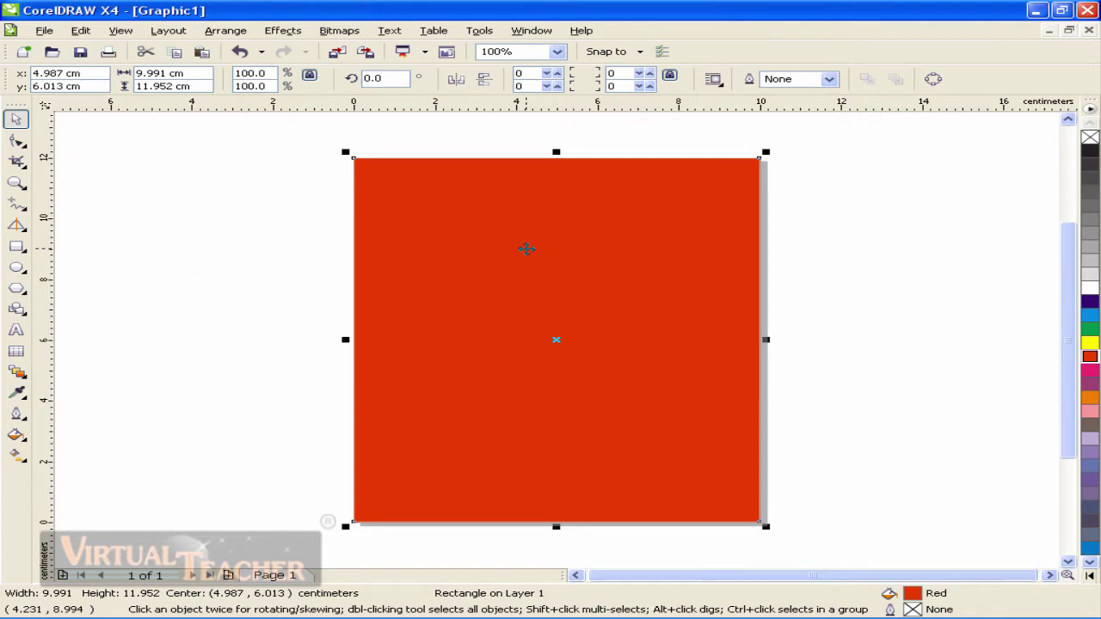
{"action": "left_click_drag", "start_coordinate": [526, 249], "coordinate": [526, 248]}
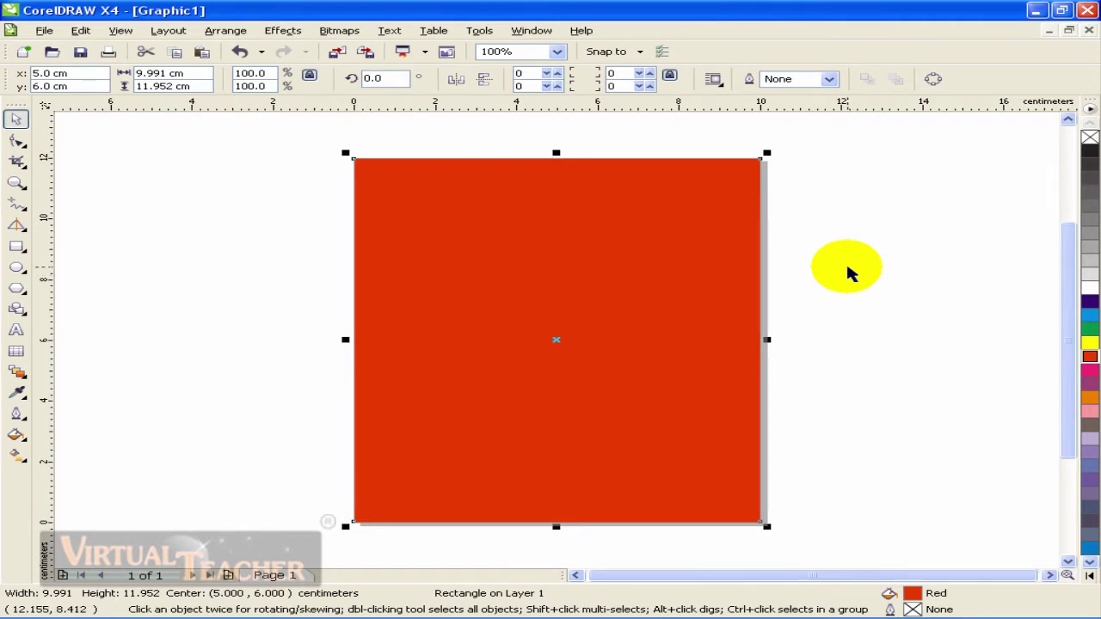
Resize the red rectangle to 10 cm by 12 cm, then zoom to fit and deselect.
{"action": "scroll", "coordinate": [848, 270], "scroll_direction": "up", "scroll_amount": 1}
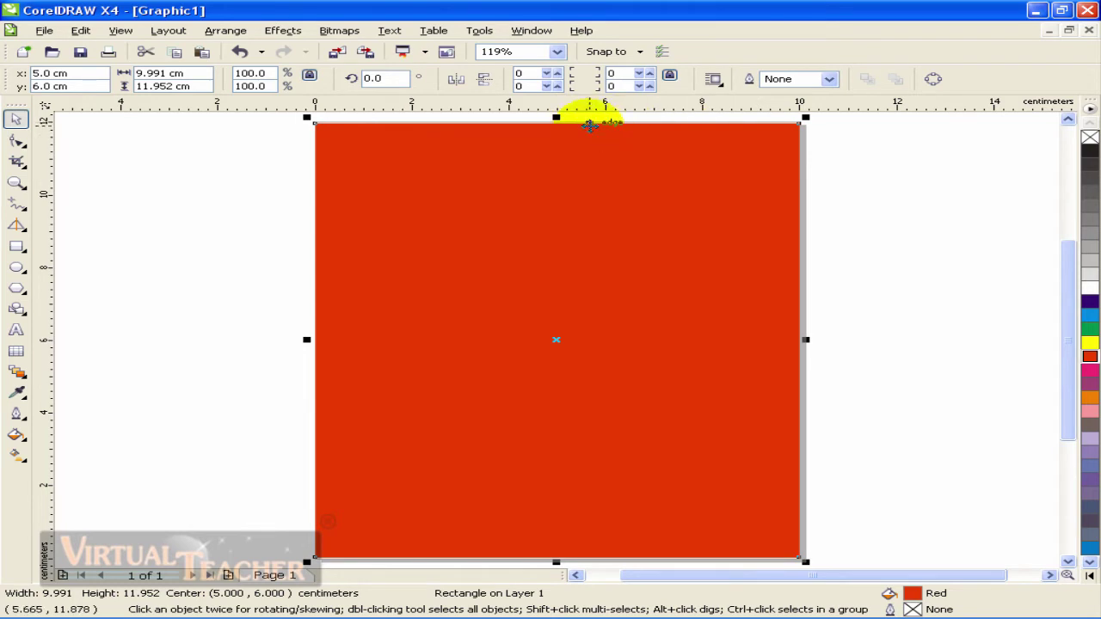
{"action": "scroll", "coordinate": [582, 122], "scroll_direction": "up", "scroll_amount": 4}
{"action": "double_click", "coordinate": [153, 73]}
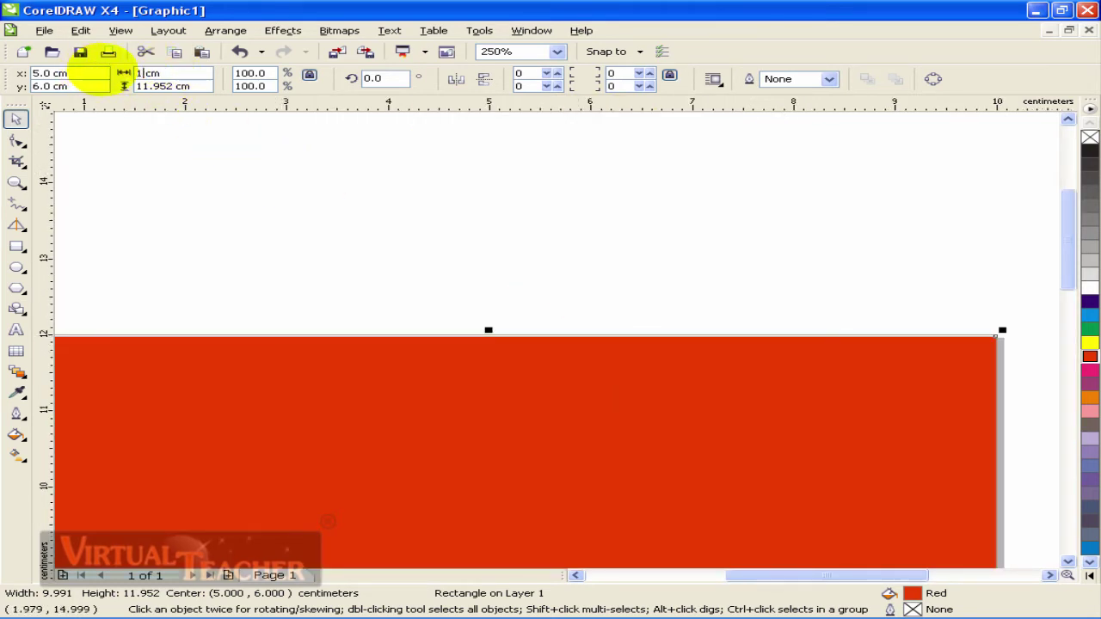
{"action": "double_click", "coordinate": [163, 86]}
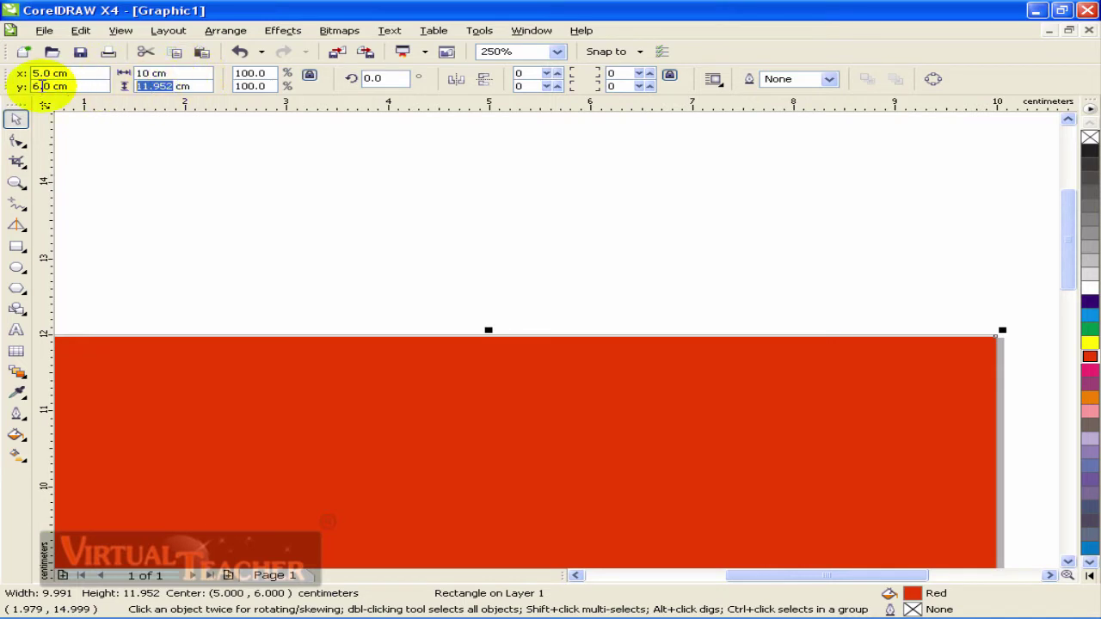
{"action": "type", "text": "12"}
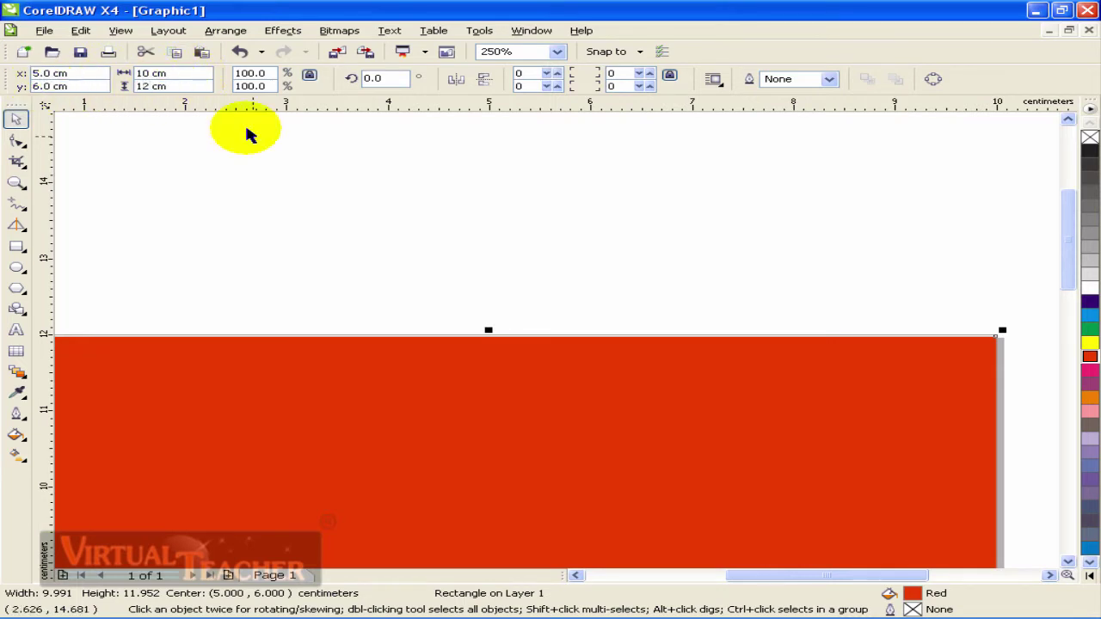
{"action": "key", "text": "Return"}
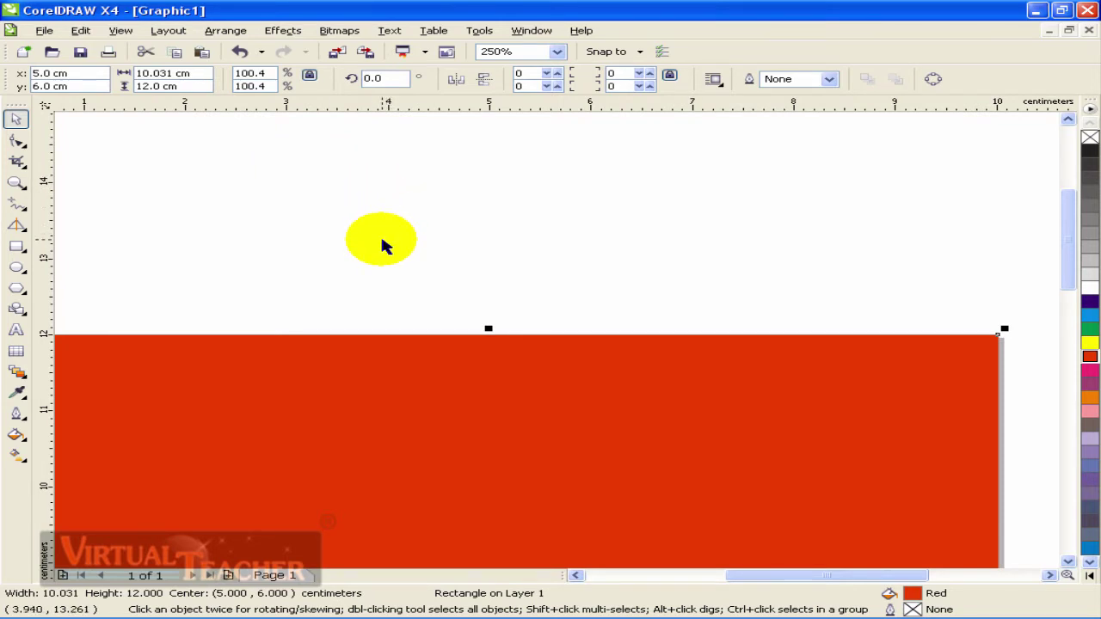
{"action": "key", "text": "F4"}
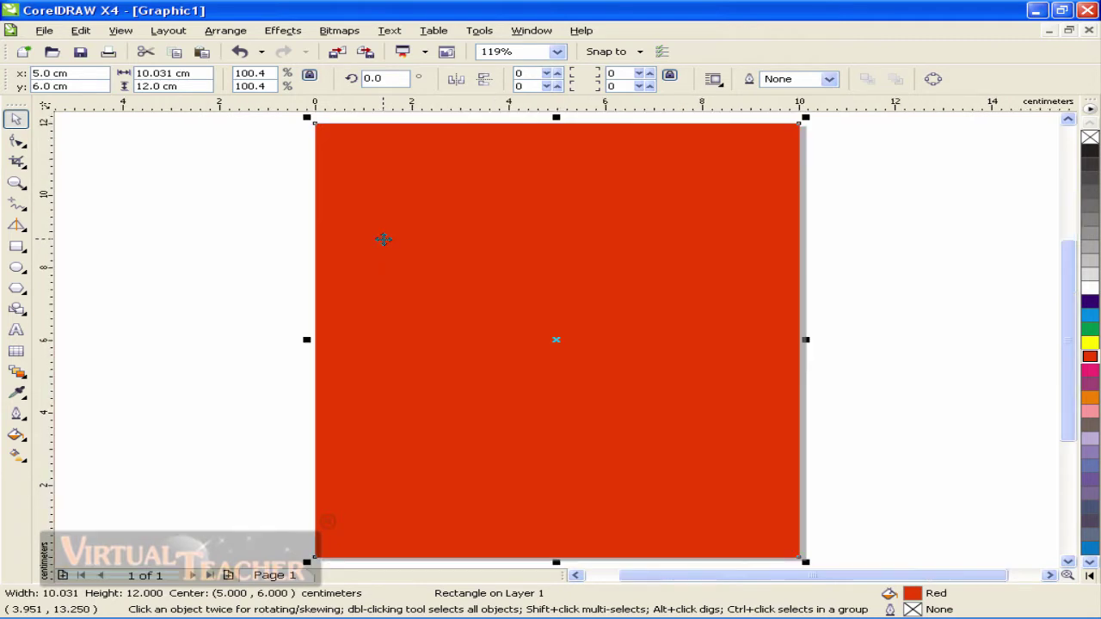
{"action": "key", "text": "Escape"}
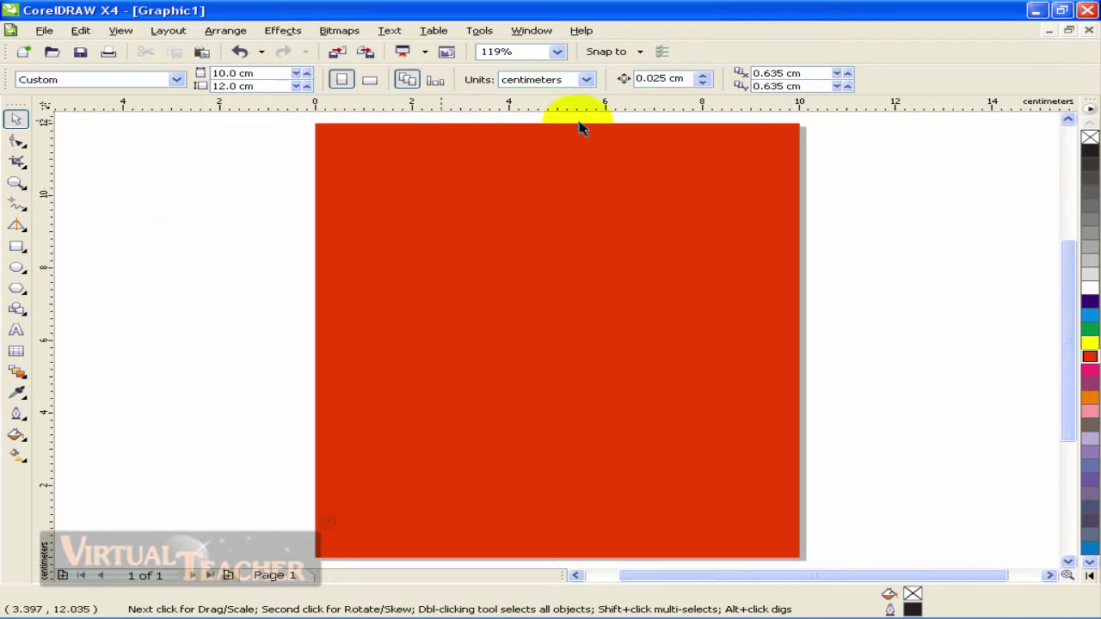
Launch Character Map from Start > All Programs > Accessories > System Tools.
{"action": "left_click", "coordinate": [4, 614]}
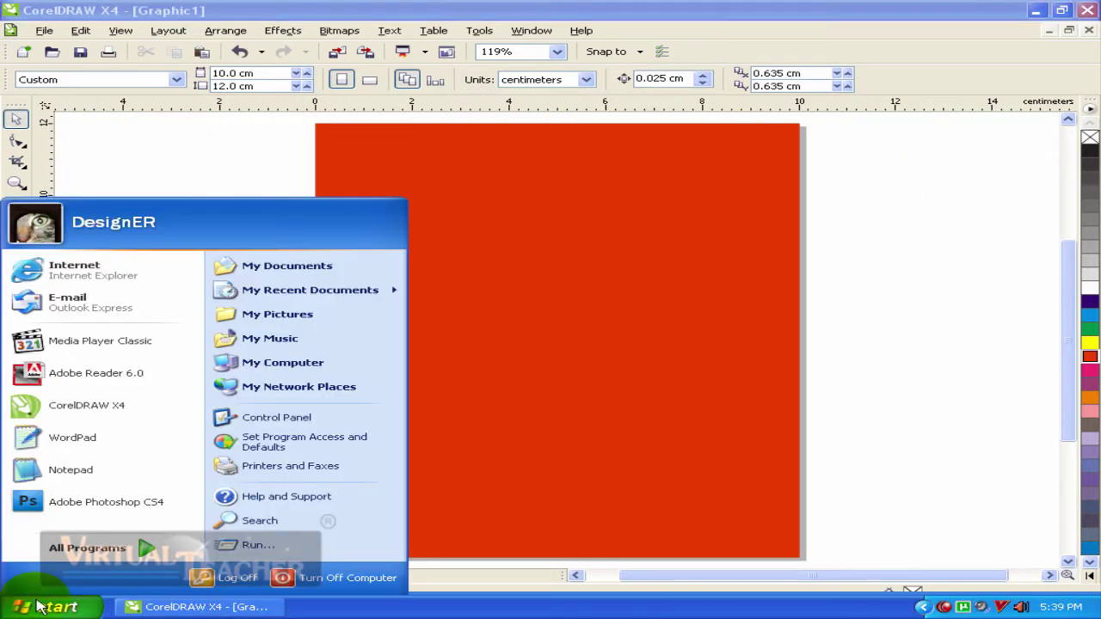
{"action": "left_click", "coordinate": [148, 550]}
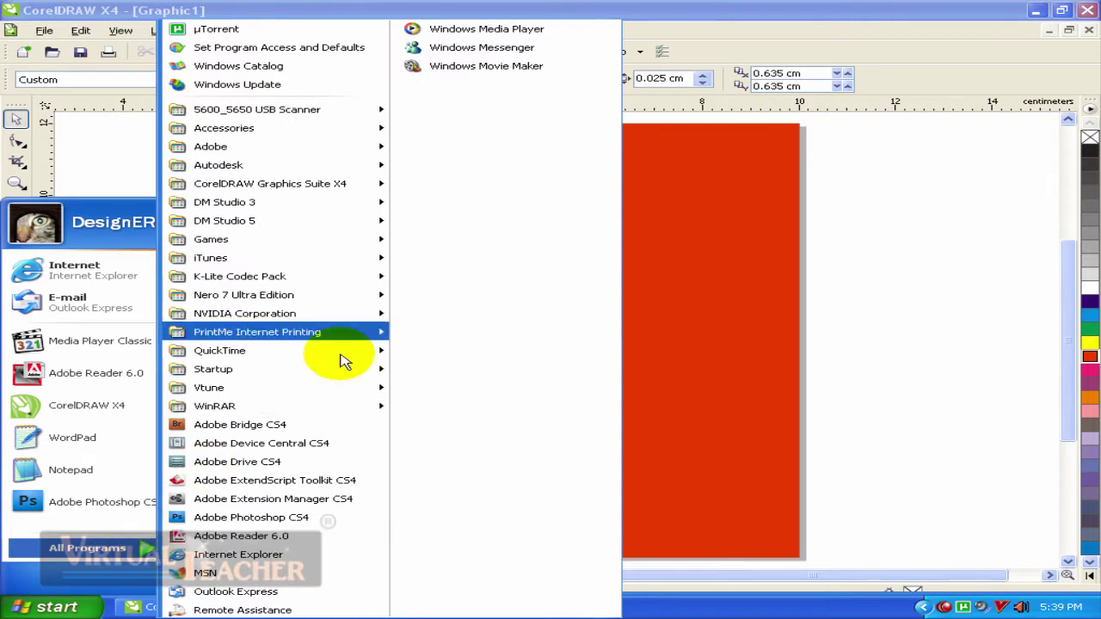
{"action": "left_click", "coordinate": [299, 128]}
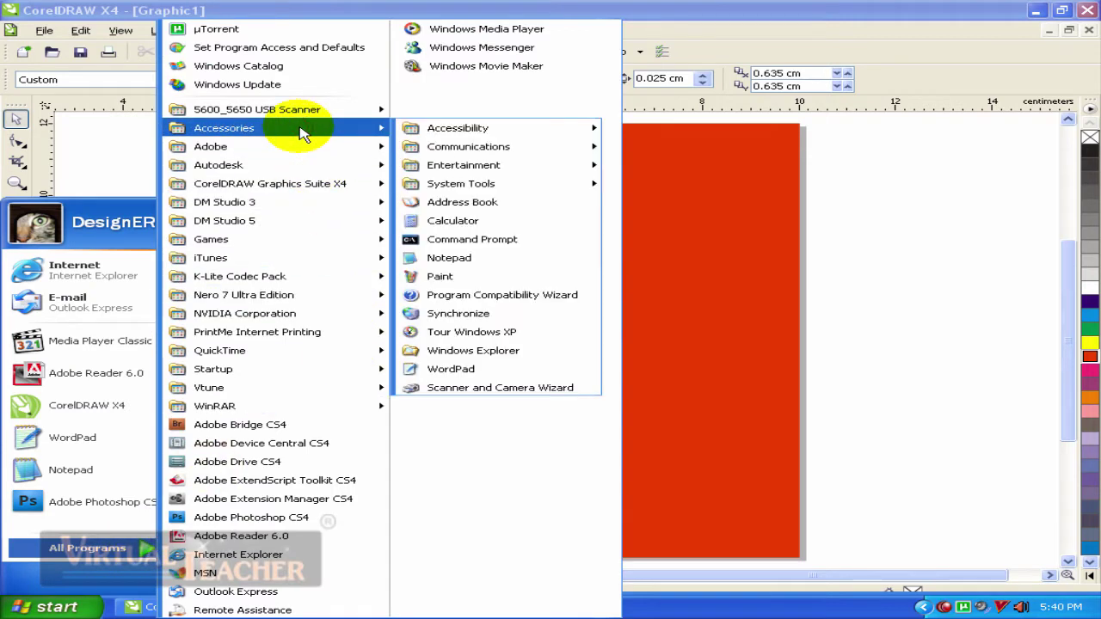
{"action": "mouse_move", "coordinate": [467, 190]}
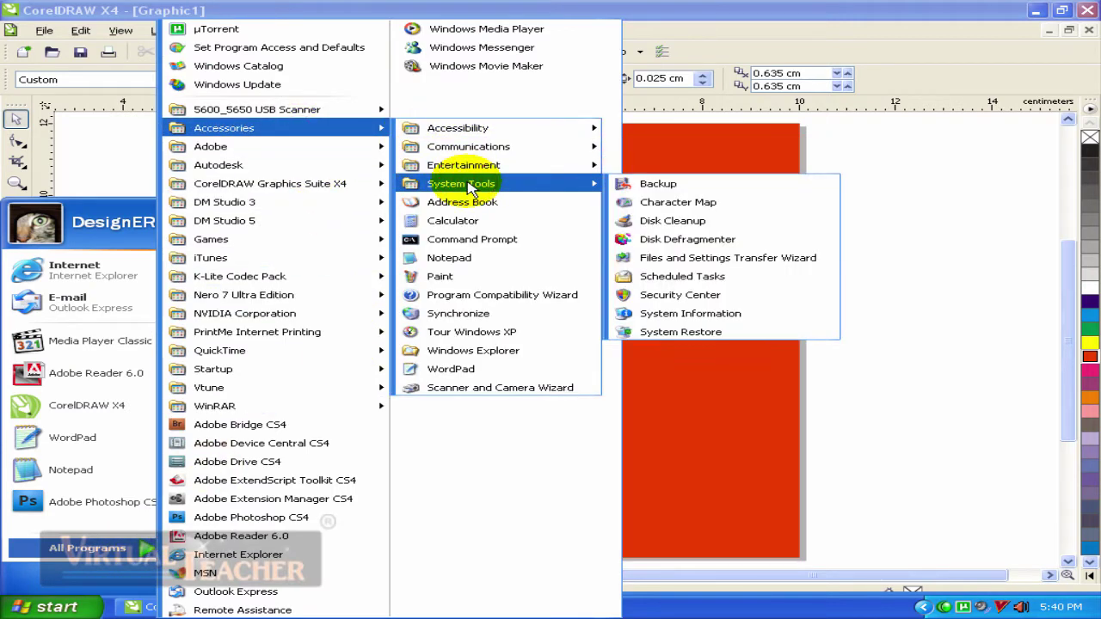
{"action": "left_click", "coordinate": [703, 212]}
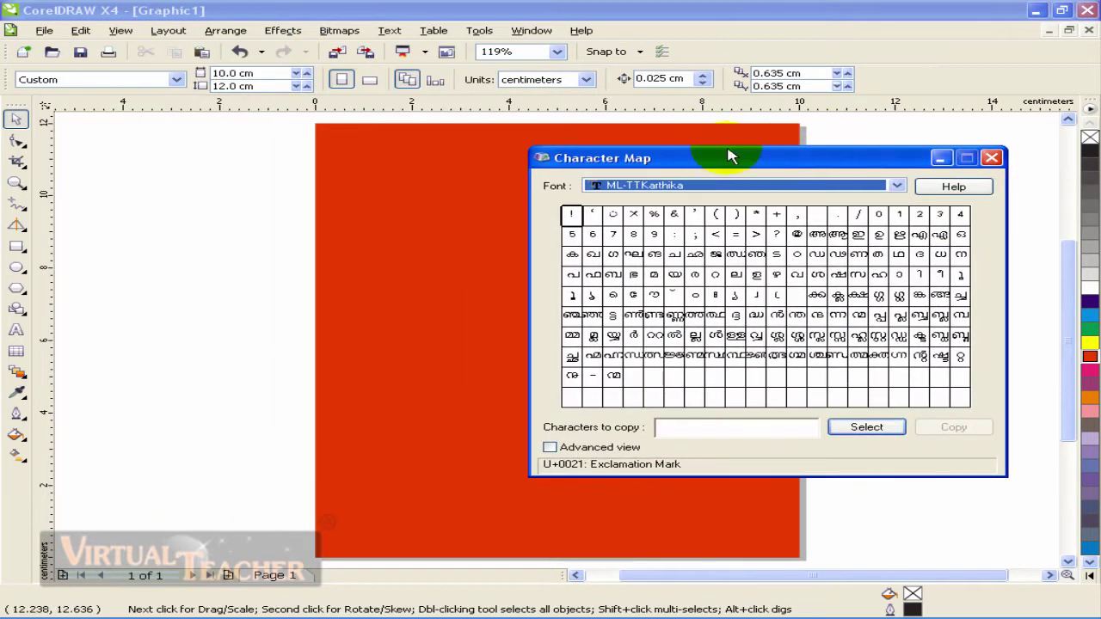
Choose the ML-TTKarthika font and reposition the Character Map window.
{"action": "left_click_drag", "start_coordinate": [725, 163], "coordinate": [700, 146]}
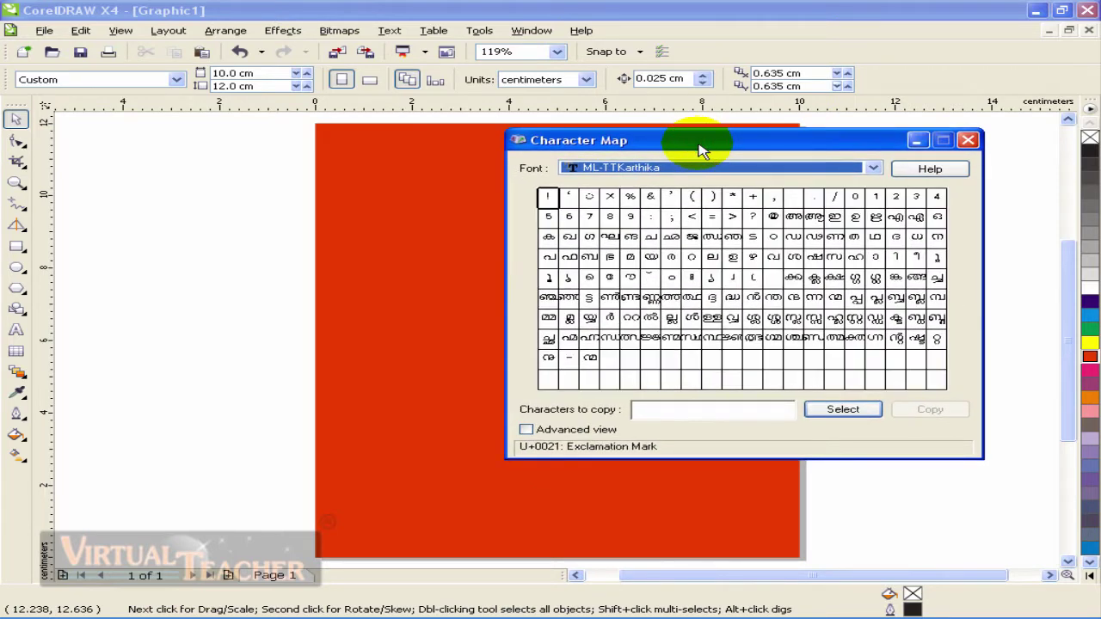
{"action": "left_click", "coordinate": [874, 168]}
{"action": "left_click", "coordinate": [874, 170]}
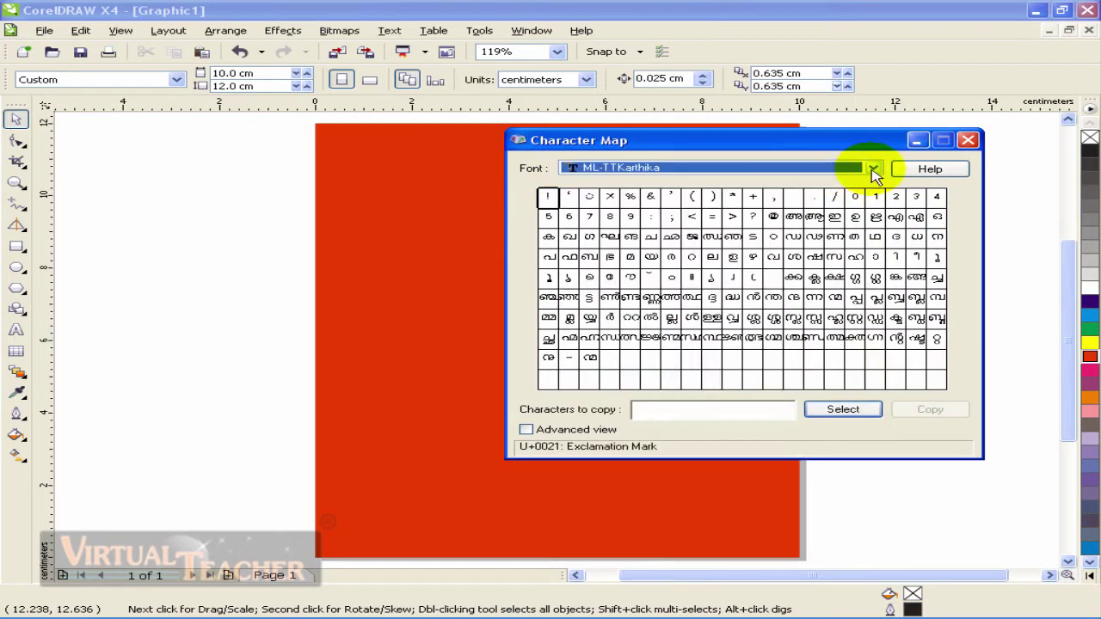
{"action": "left_click", "coordinate": [874, 170]}
{"action": "left_click", "coordinate": [874, 171]}
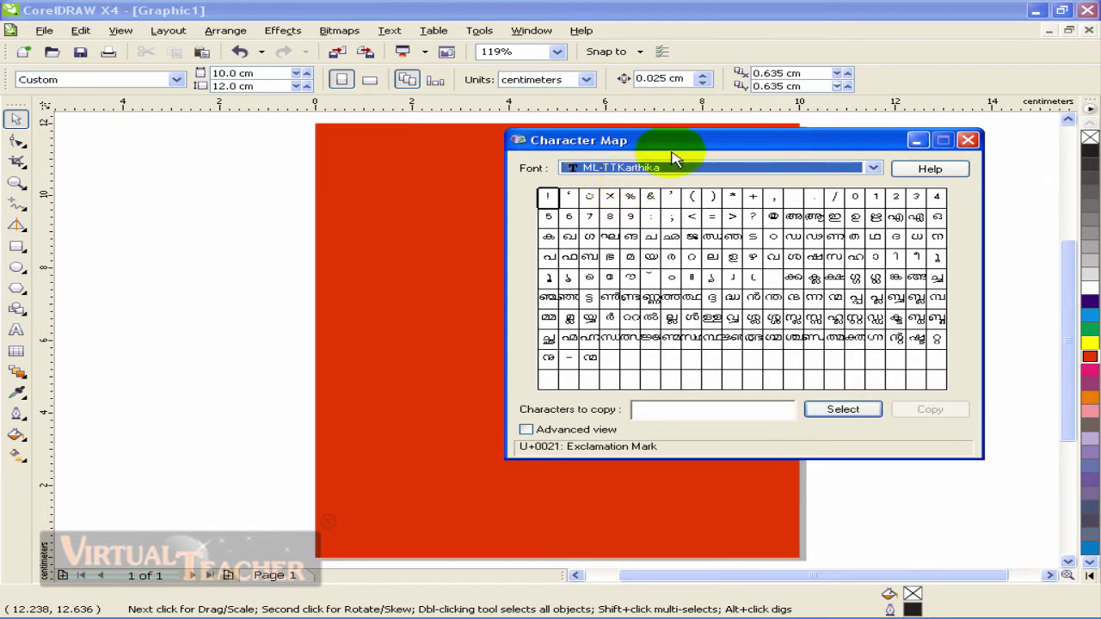
{"action": "left_click_drag", "start_coordinate": [674, 143], "coordinate": [439, 147]}
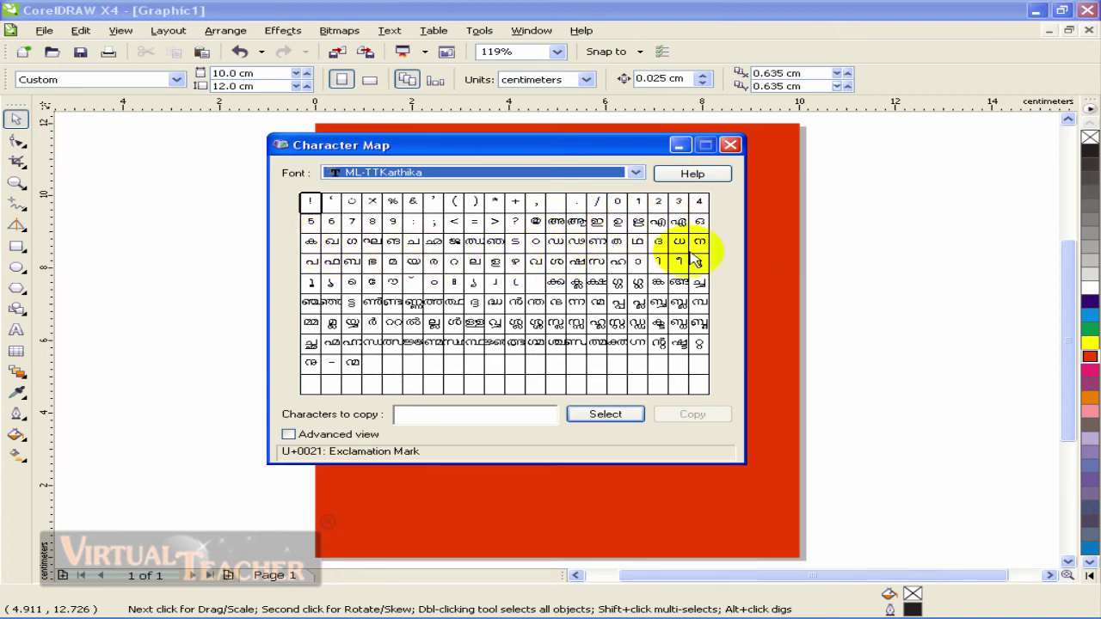
{"action": "left_click", "coordinate": [504, 148]}
{"action": "left_click_drag", "start_coordinate": [503, 148], "coordinate": [626, 199]}
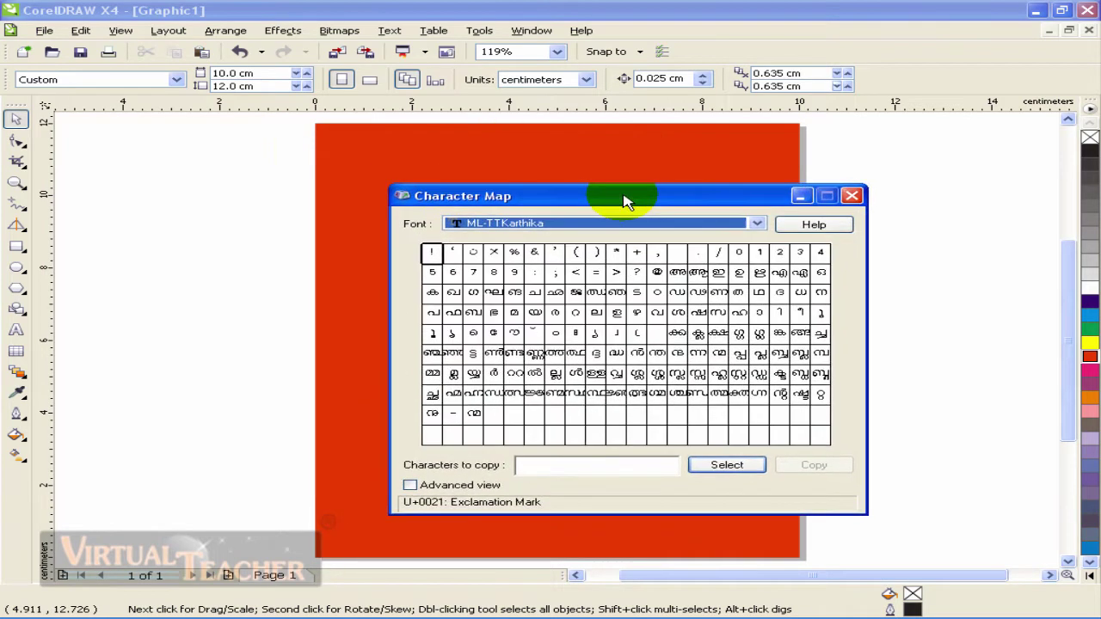
Add the characters spelling കംപ്യൂട്ടർ and തനിയെ to the copy field.
{"action": "double_click", "coordinate": [432, 295]}
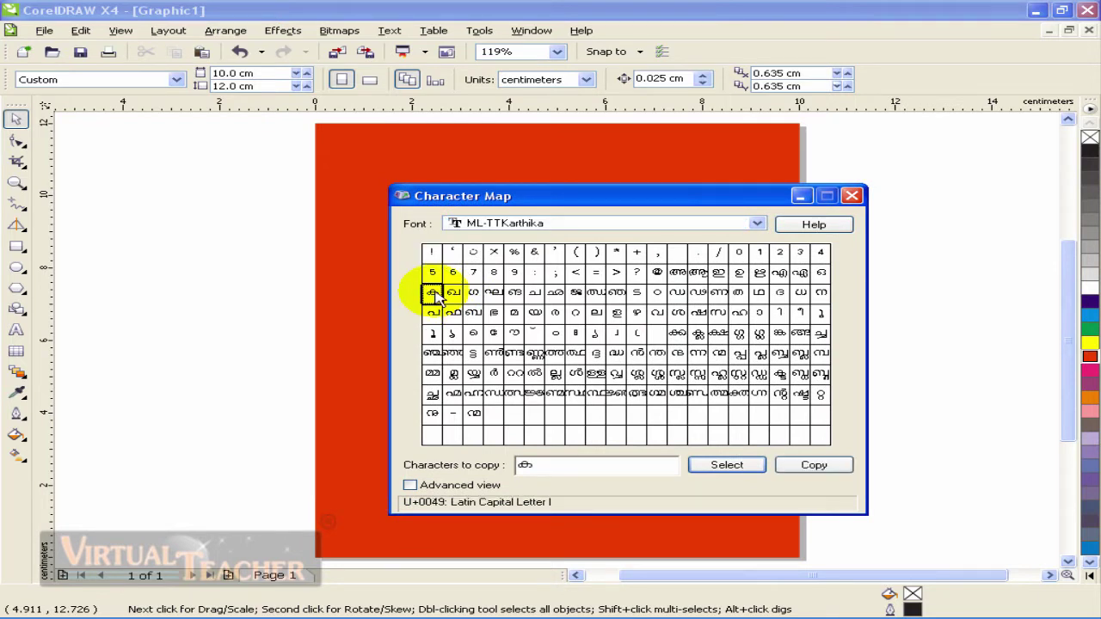
{"action": "double_click", "coordinate": [556, 333]}
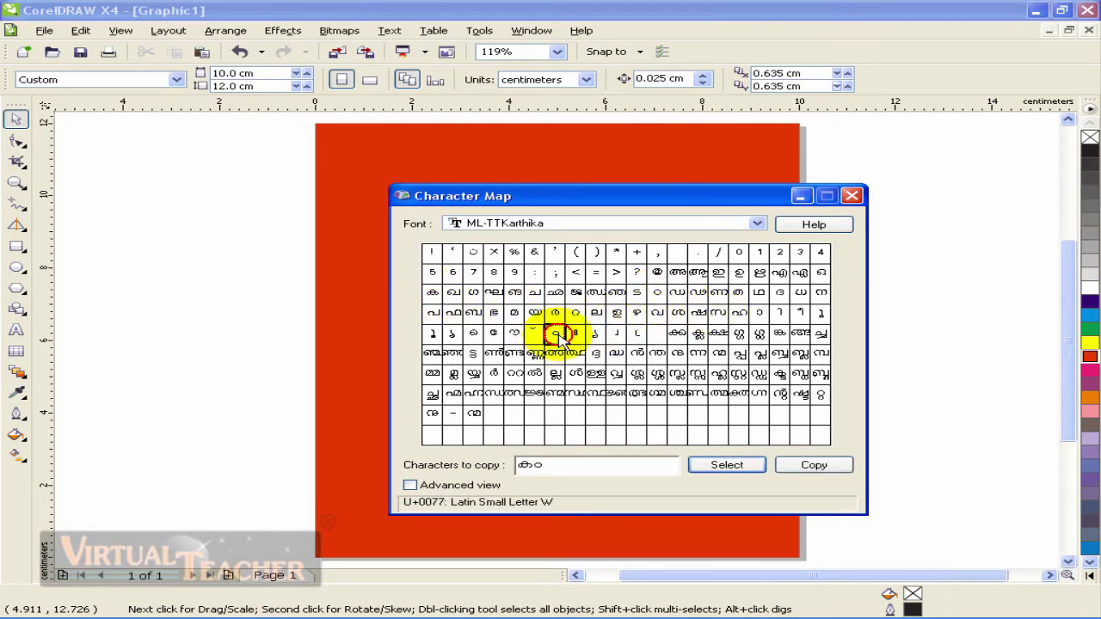
{"action": "double_click", "coordinate": [432, 333]}
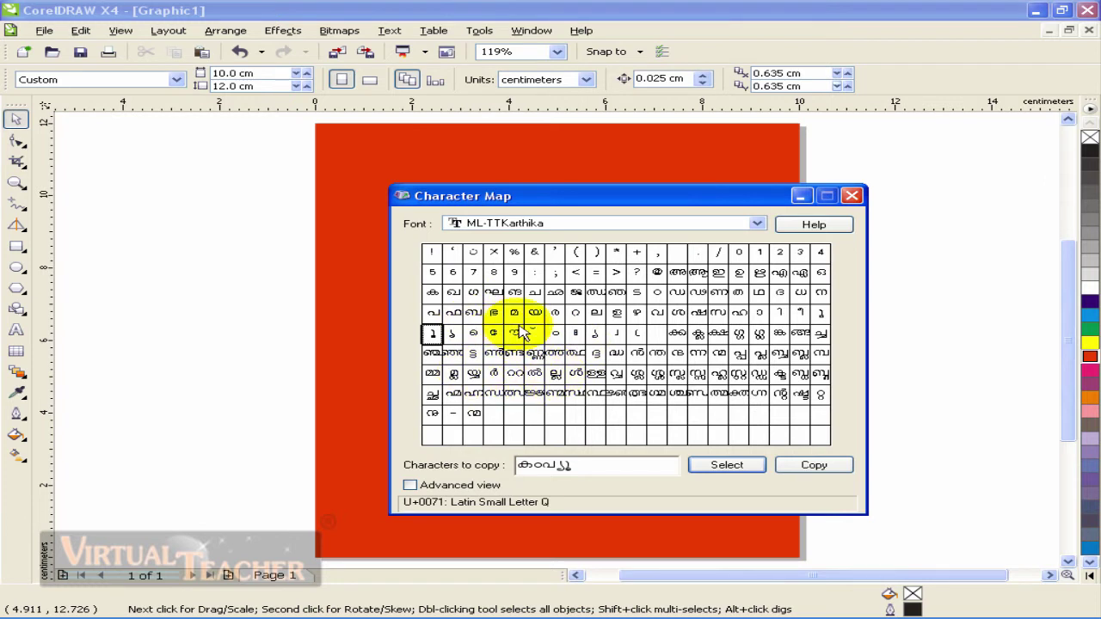
{"action": "double_click", "coordinate": [473, 352]}
{"action": "double_click", "coordinate": [493, 373]}
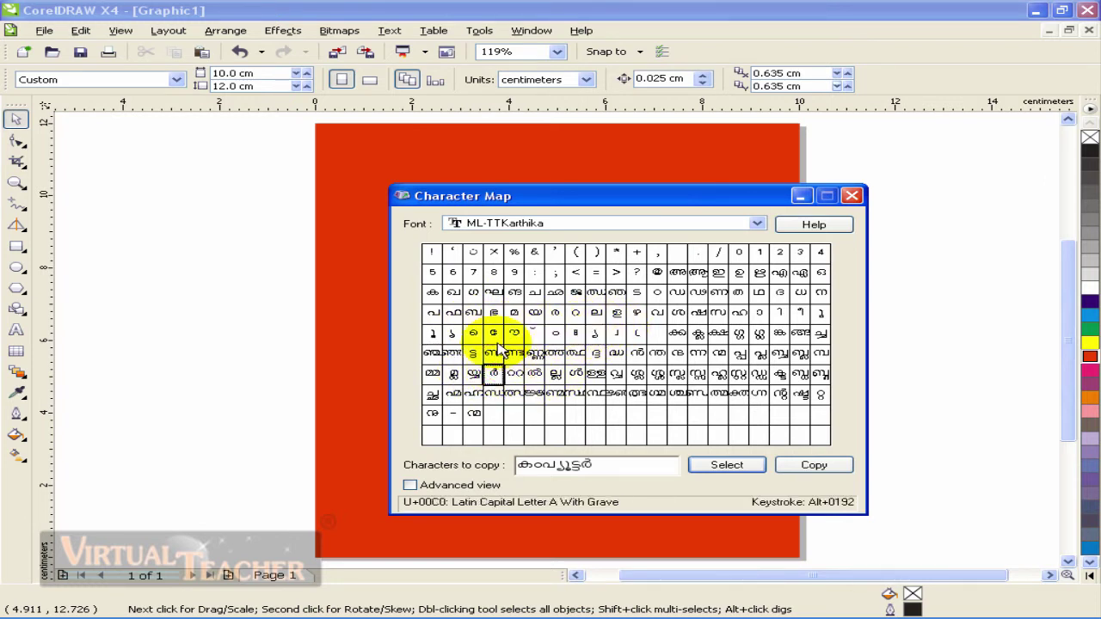
{"action": "double_click", "coordinate": [737, 293]}
{"action": "double_click", "coordinate": [821, 293]}
{"action": "double_click", "coordinate": [779, 312]}
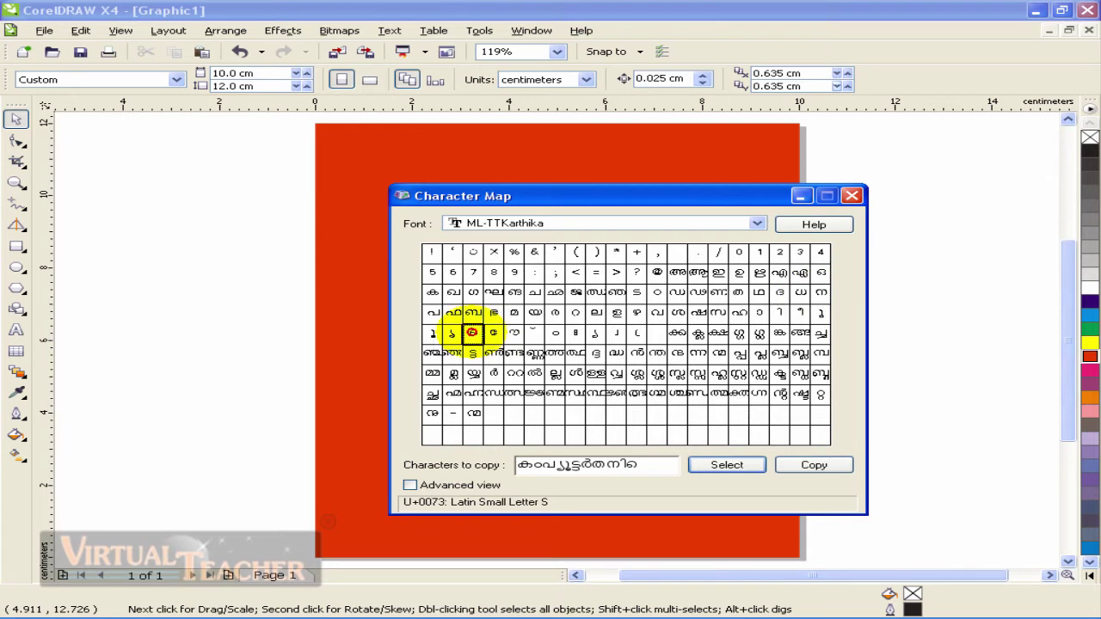
{"action": "double_click", "coordinate": [535, 312]}
{"action": "left_click", "coordinate": [432, 312]}
Add the characters of പഠിക്കാം, copy the headline, and minimize Character Map.
{"action": "left_click", "coordinate": [432, 312]}
{"action": "double_click", "coordinate": [656, 292]}
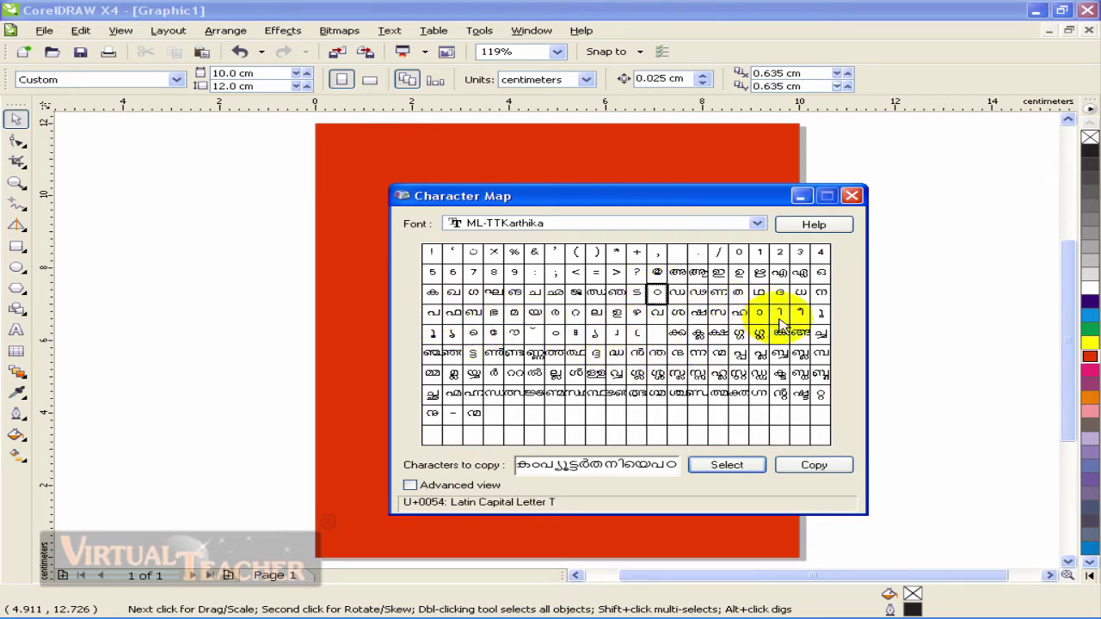
{"action": "double_click", "coordinate": [779, 312]}
{"action": "left_click", "coordinate": [677, 335]}
{"action": "double_click", "coordinate": [677, 335]}
{"action": "double_click", "coordinate": [758, 312]}
{"action": "double_click", "coordinate": [556, 336]}
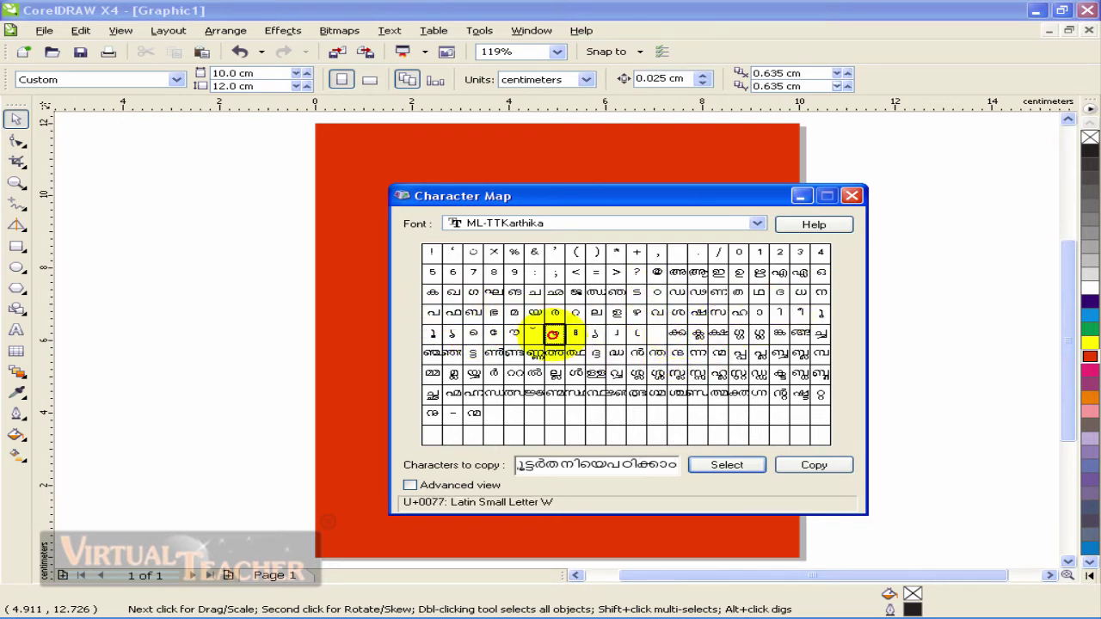
{"action": "left_click", "coordinate": [816, 469]}
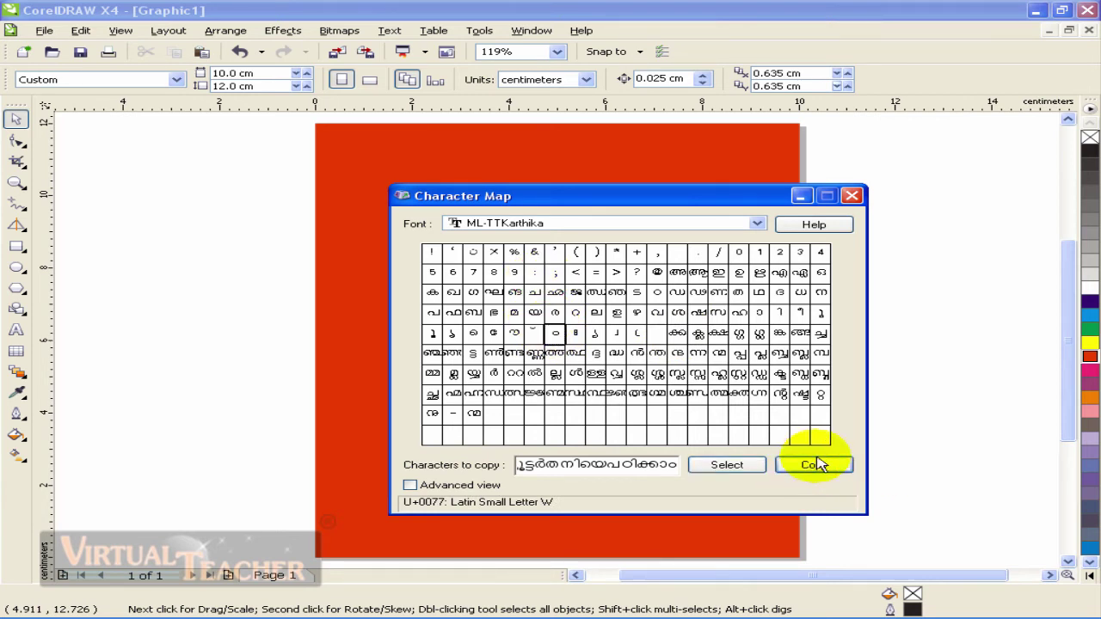
{"action": "left_click", "coordinate": [802, 197]}
Place a text point near the page's top-left and paste the Malayalam text via Edit > Paste.
{"action": "left_click", "coordinate": [702, 164]}
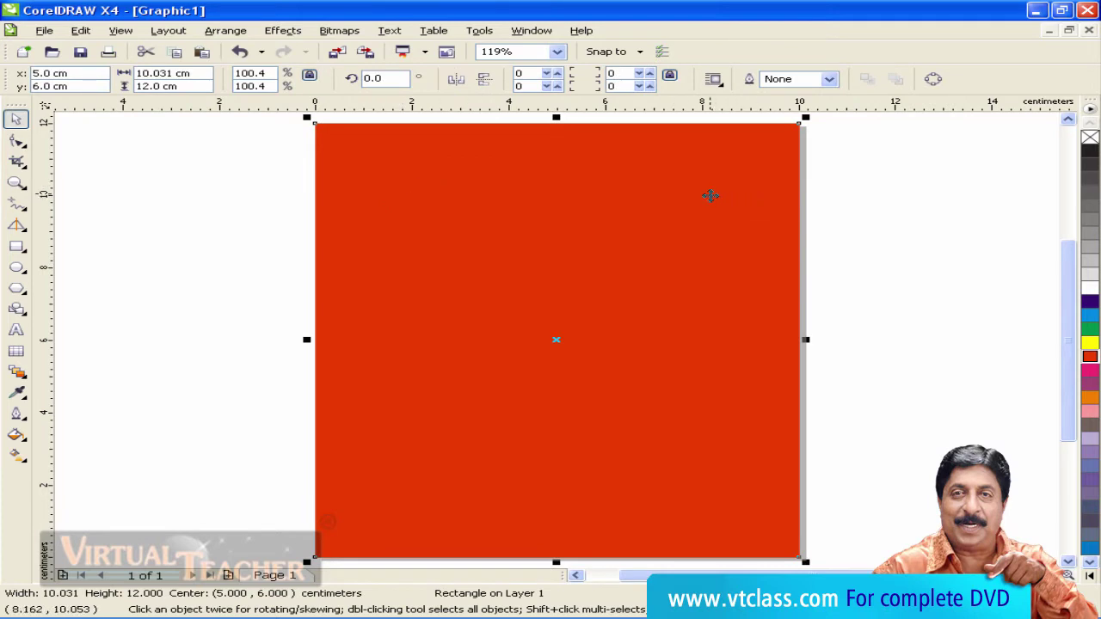
{"action": "left_click", "coordinate": [17, 331]}
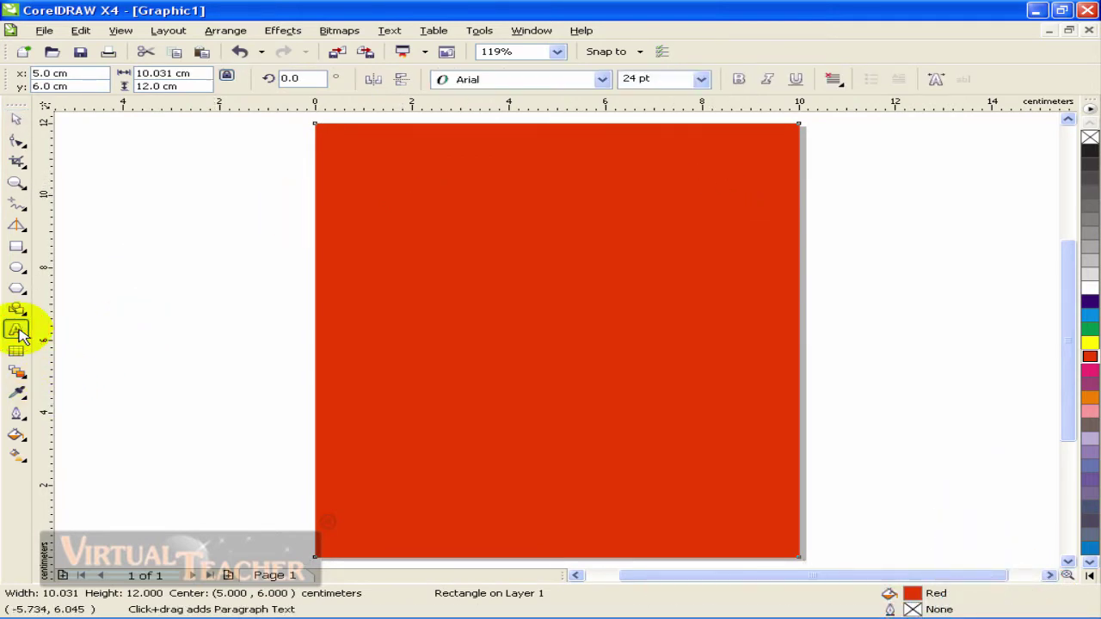
{"action": "left_click", "coordinate": [354, 168]}
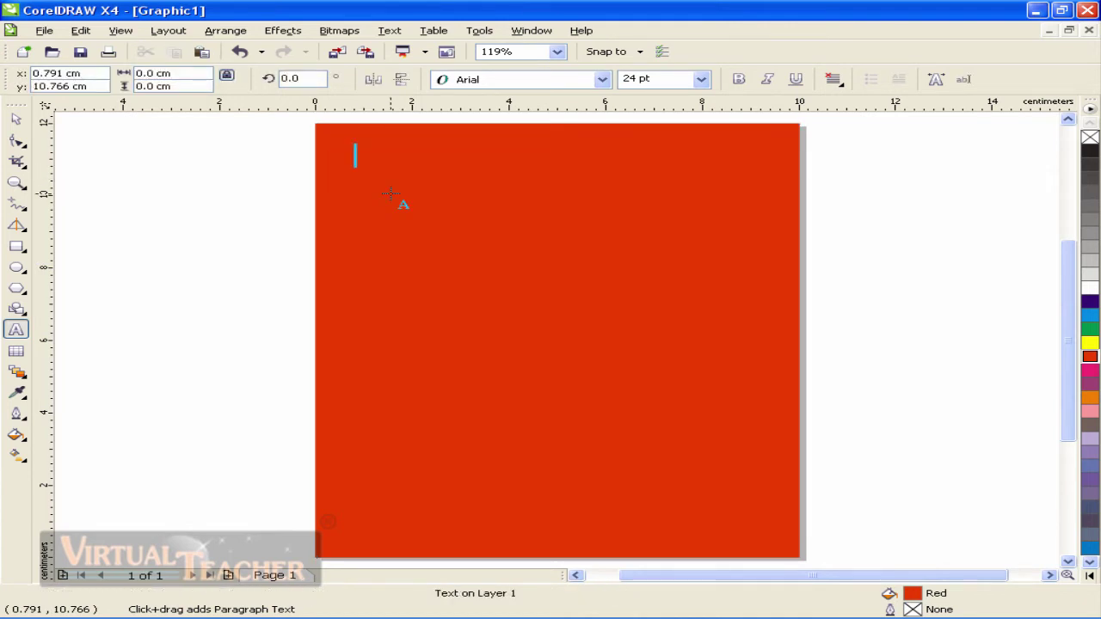
{"action": "left_click", "coordinate": [80, 30]}
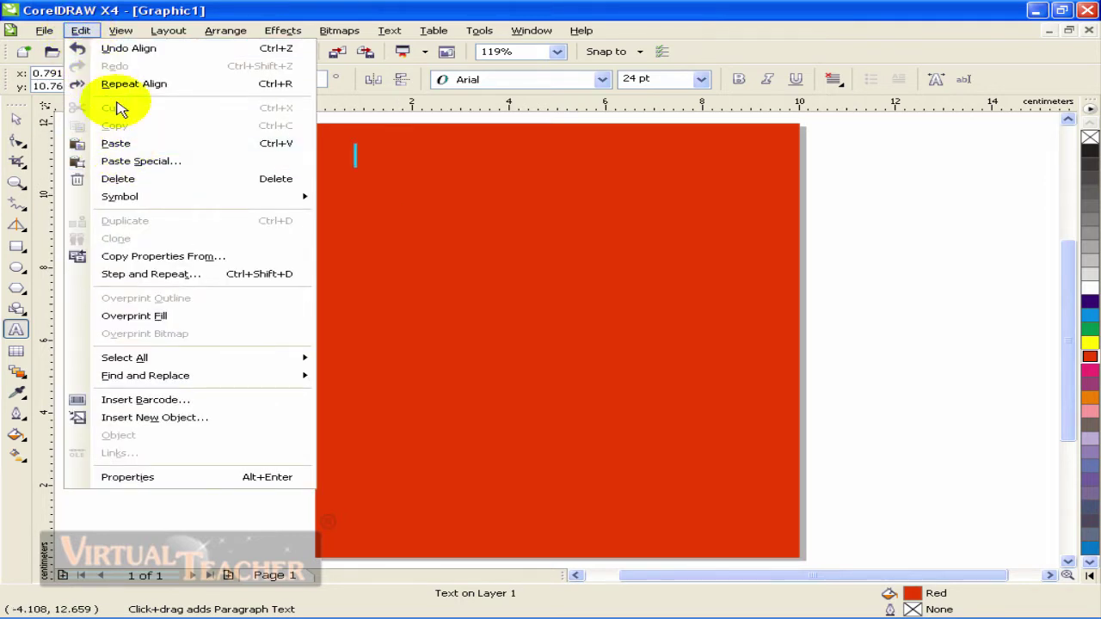
{"action": "left_click", "coordinate": [120, 148]}
{"action": "left_click_drag", "start_coordinate": [555, 228], "coordinate": [613, 233]}
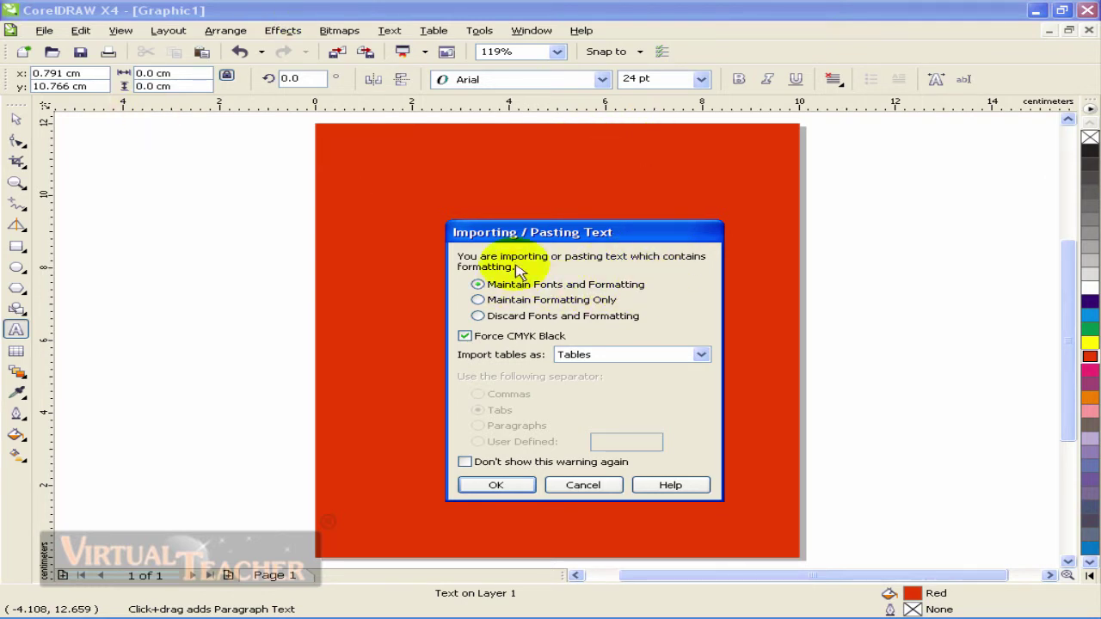
{"action": "left_click_drag", "start_coordinate": [519, 232], "coordinate": [671, 225]}
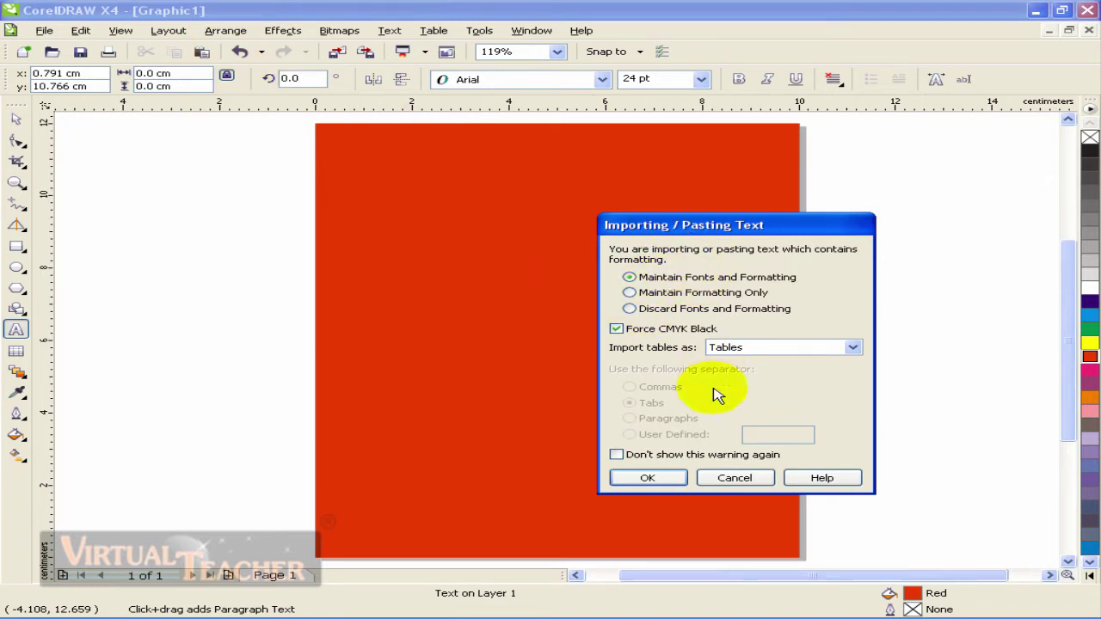
Confirm the paste keeping fonts and formatting, and insert spaces between the three words.
{"action": "left_click", "coordinate": [647, 478]}
{"action": "scroll", "coordinate": [558, 342], "scroll_direction": "up", "scroll_amount": 1}
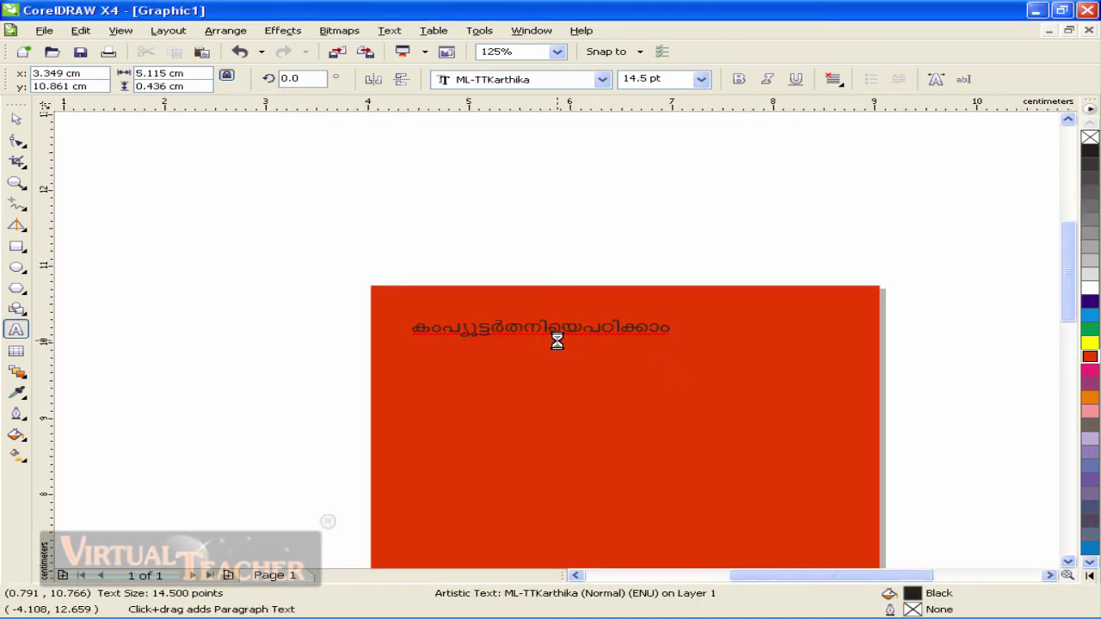
{"action": "scroll", "coordinate": [558, 342], "scroll_direction": "up", "scroll_amount": 3}
{"action": "scroll", "coordinate": [696, 363], "scroll_direction": "down", "scroll_amount": 3}
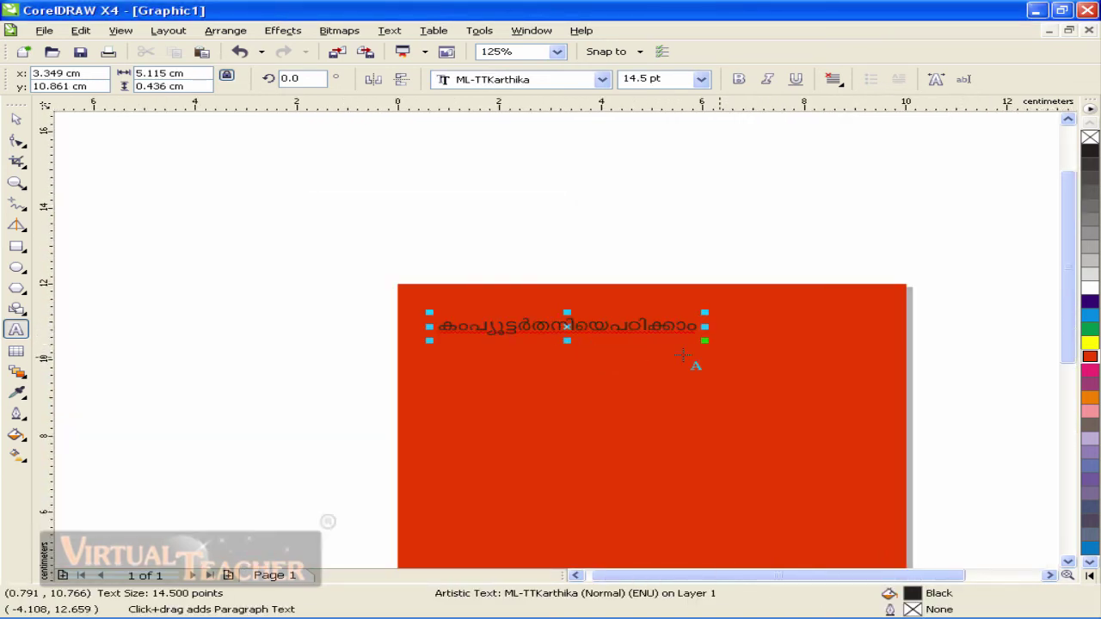
{"action": "scroll", "coordinate": [491, 339], "scroll_direction": "up", "scroll_amount": 3}
{"action": "scroll", "coordinate": [547, 333], "scroll_direction": "down", "scroll_amount": 3}
{"action": "left_click", "coordinate": [438, 321]}
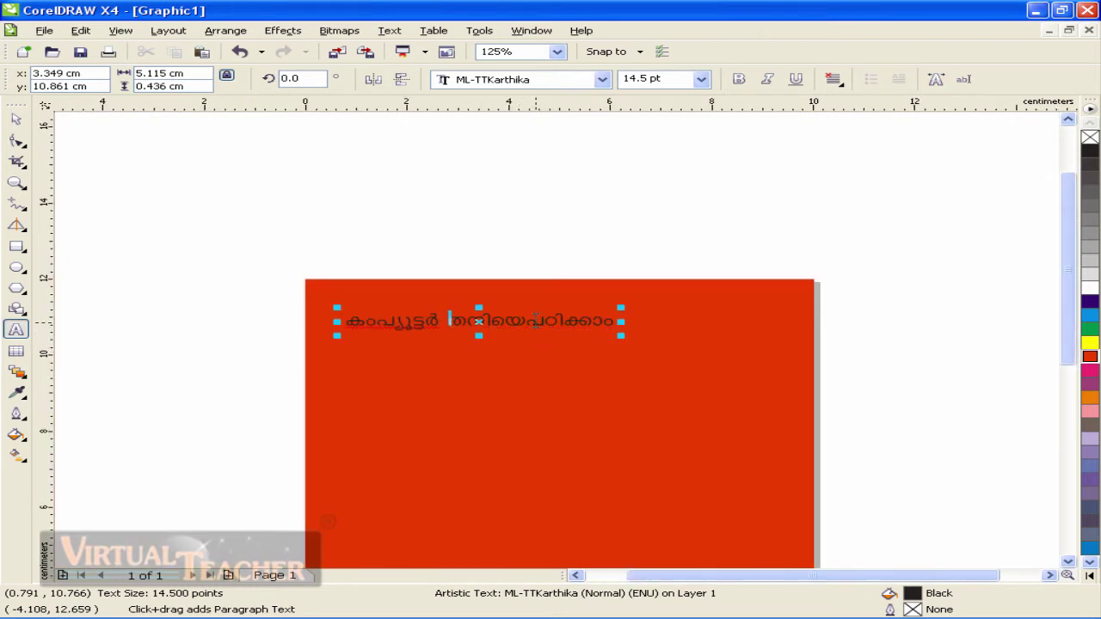
{"action": "left_click", "coordinate": [527, 321]}
{"action": "left_click", "coordinate": [625, 321]}
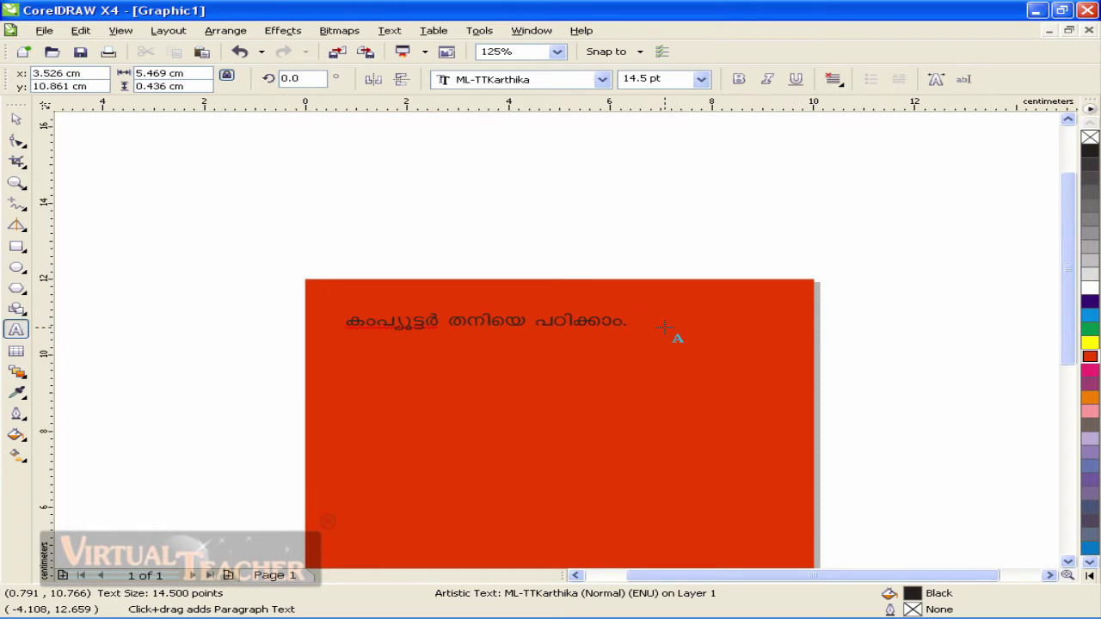
Enlarge the headline to about 21.7 pt and place the caret before തനിയെ.
{"action": "left_click", "coordinate": [16, 118]}
{"action": "left_click_drag", "start_coordinate": [635, 335], "coordinate": [777, 376]}
{"action": "scroll", "coordinate": [563, 347], "scroll_direction": "down", "scroll_amount": 1}
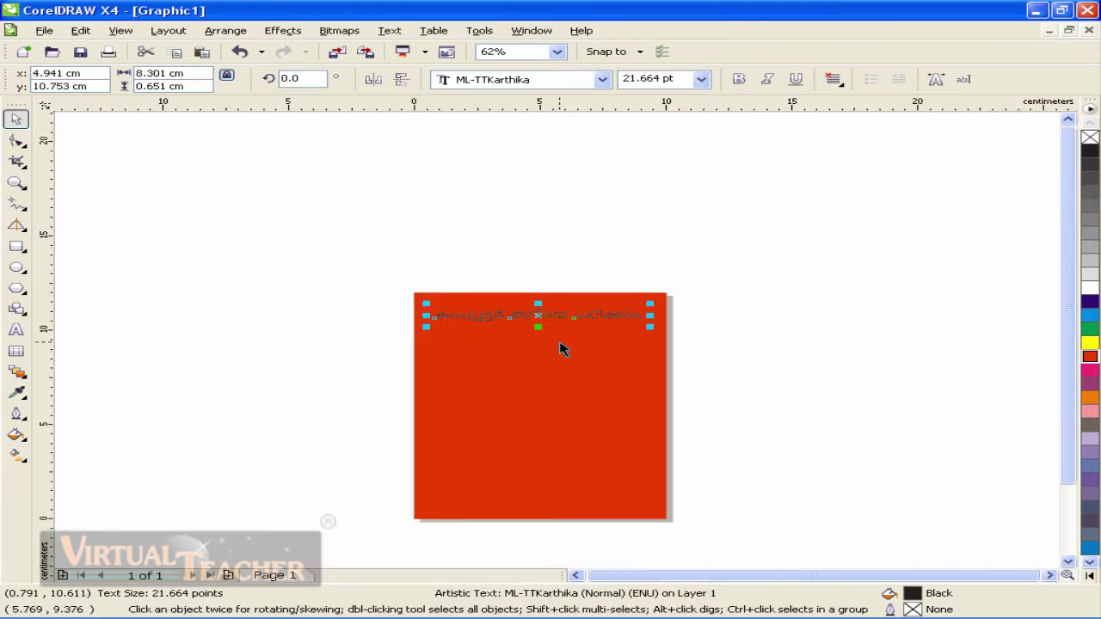
{"action": "scroll", "coordinate": [563, 347], "scroll_direction": "up", "scroll_amount": 1}
{"action": "double_click", "coordinate": [454, 277]}
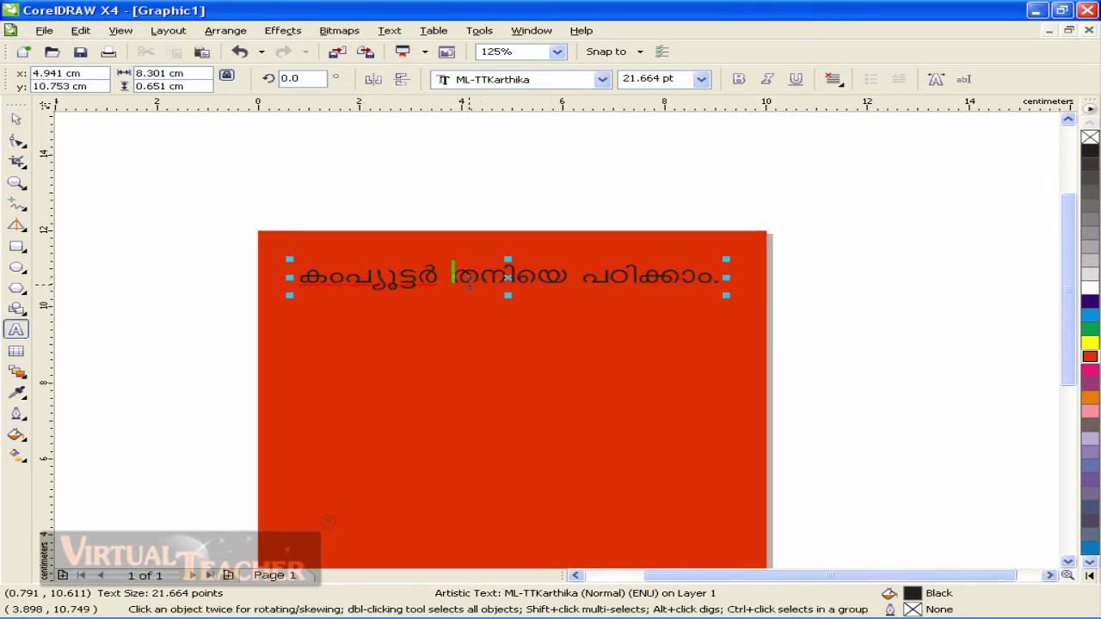
Break the headline onto two lines and center-align them.
{"action": "key", "text": "Return"}
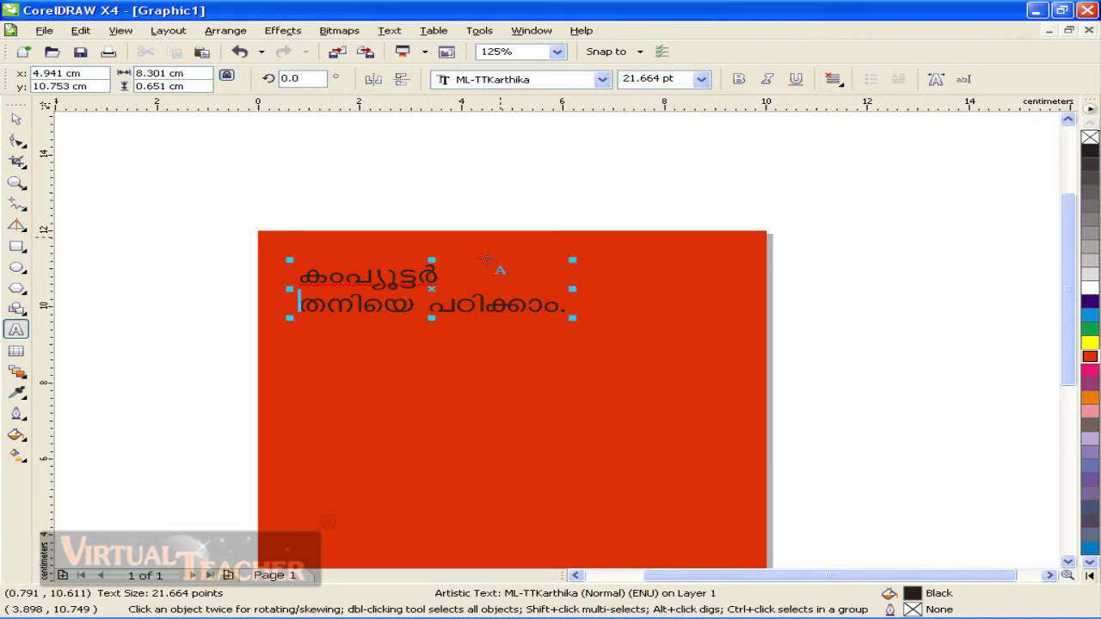
{"action": "left_click", "coordinate": [16, 119]}
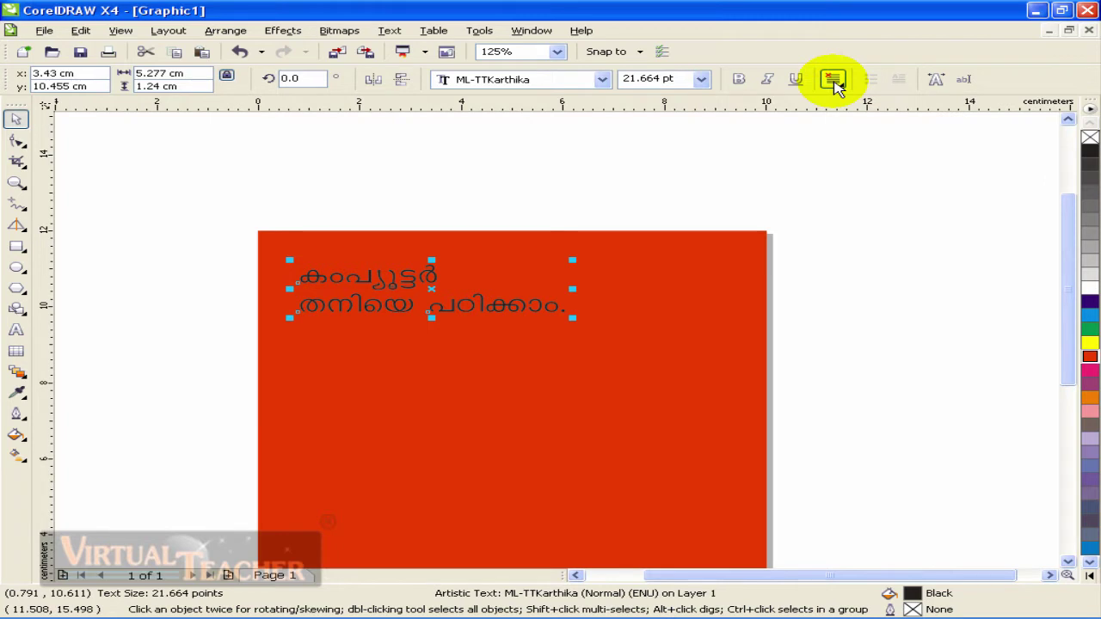
{"action": "left_click", "coordinate": [835, 82]}
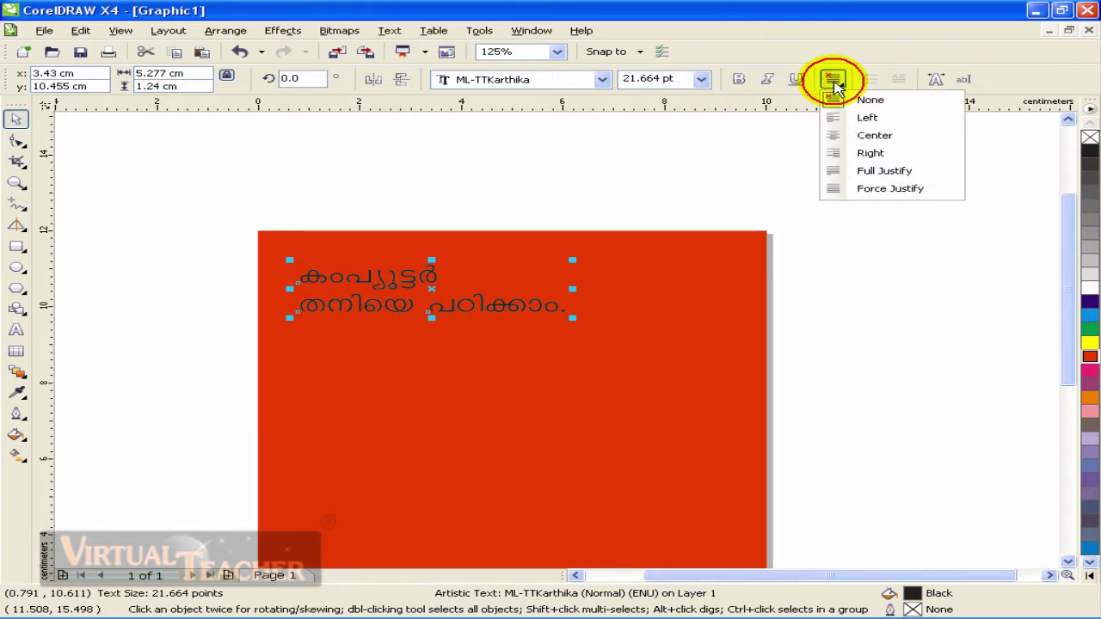
{"action": "left_click", "coordinate": [836, 138]}
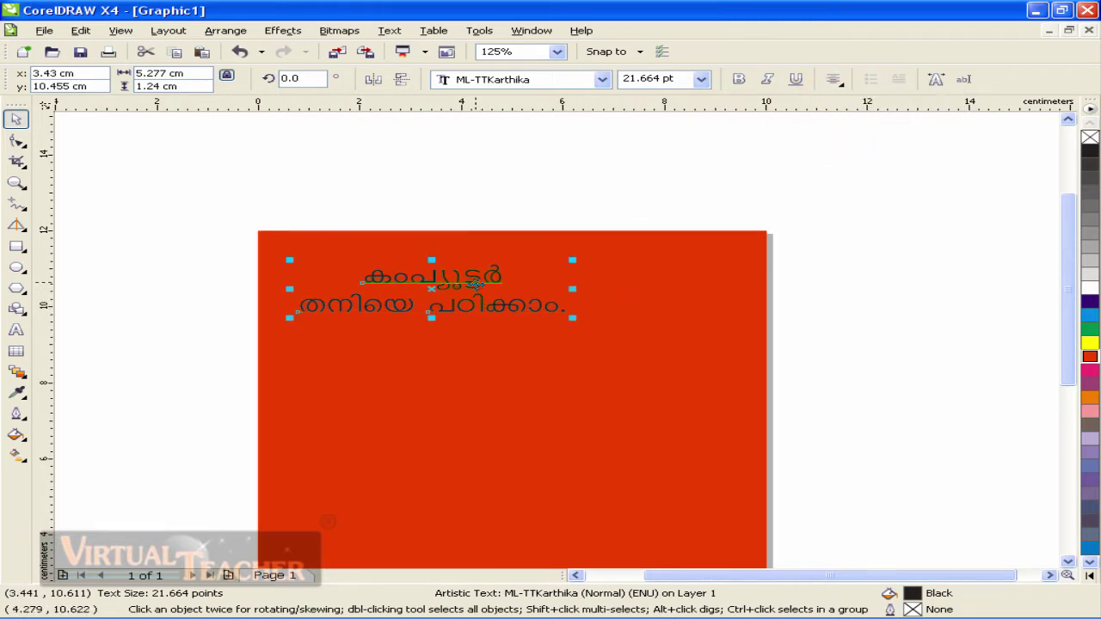
Move the headline up, scale it to about 38 pt, and nudge it into place.
{"action": "left_click_drag", "start_coordinate": [471, 284], "coordinate": [444, 269]}
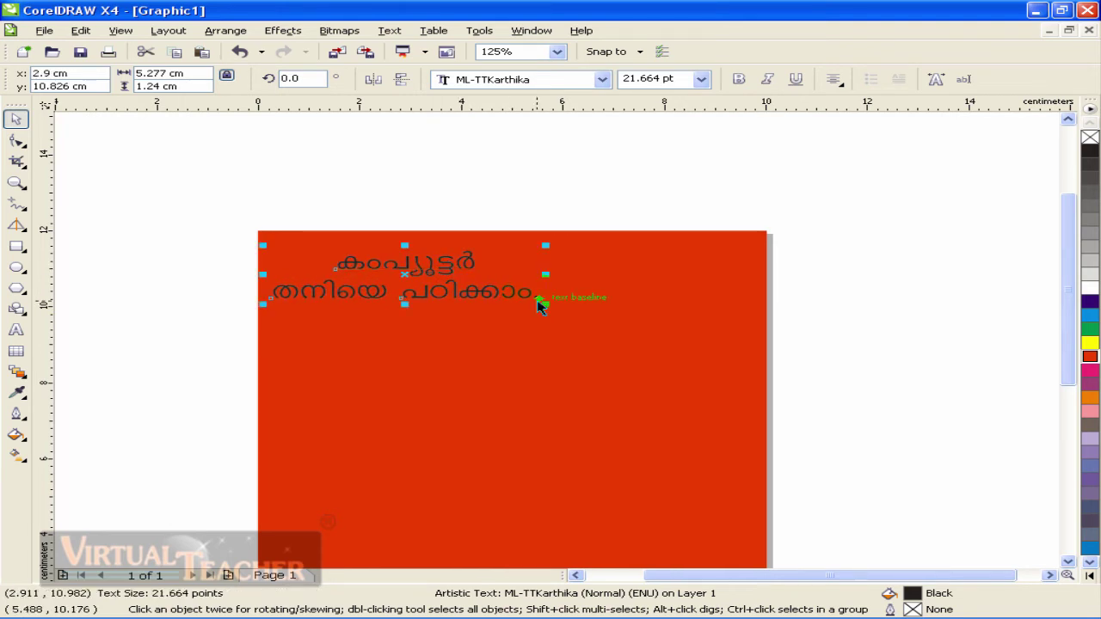
{"action": "left_click_drag", "start_coordinate": [544, 303], "coordinate": [745, 415]}
{"action": "scroll", "coordinate": [568, 365], "scroll_direction": "down", "scroll_amount": 1}
{"action": "scroll", "coordinate": [557, 345], "scroll_direction": "up", "scroll_amount": 1}
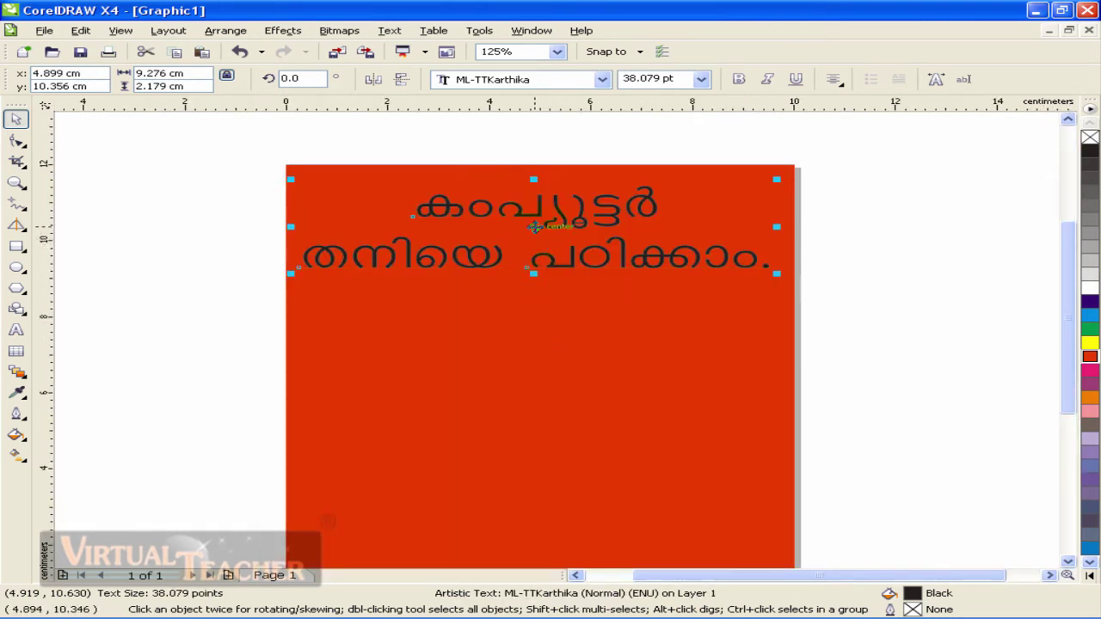
{"action": "left_click_drag", "start_coordinate": [533, 226], "coordinate": [539, 228]}
{"action": "scroll", "coordinate": [543, 354], "scroll_direction": "down", "scroll_amount": 1}
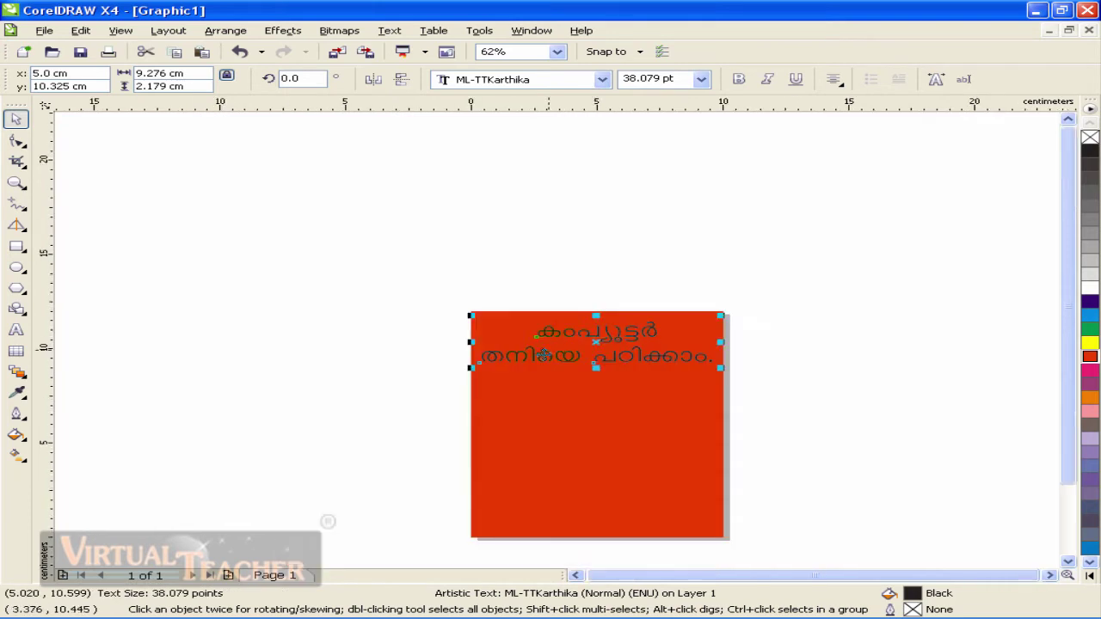
{"action": "scroll", "coordinate": [543, 354], "scroll_direction": "up", "scroll_amount": 1}
Browse the property bar font list to locate ML-TTIndulekhaHeavy for the headline.
{"action": "left_click", "coordinate": [600, 79]}
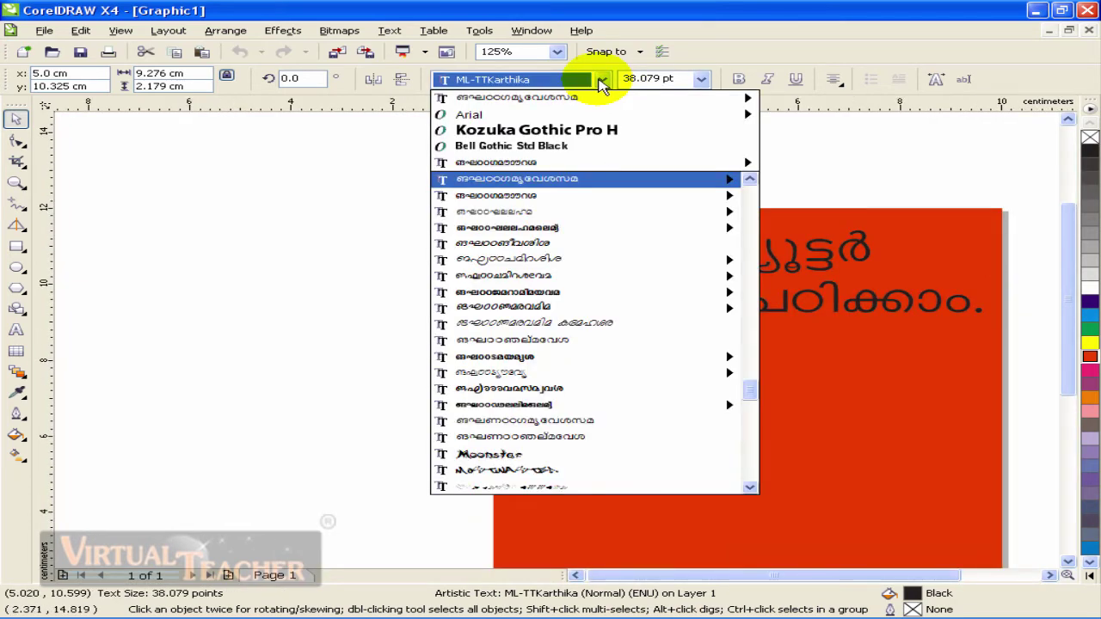
{"action": "mouse_move", "coordinate": [595, 229]}
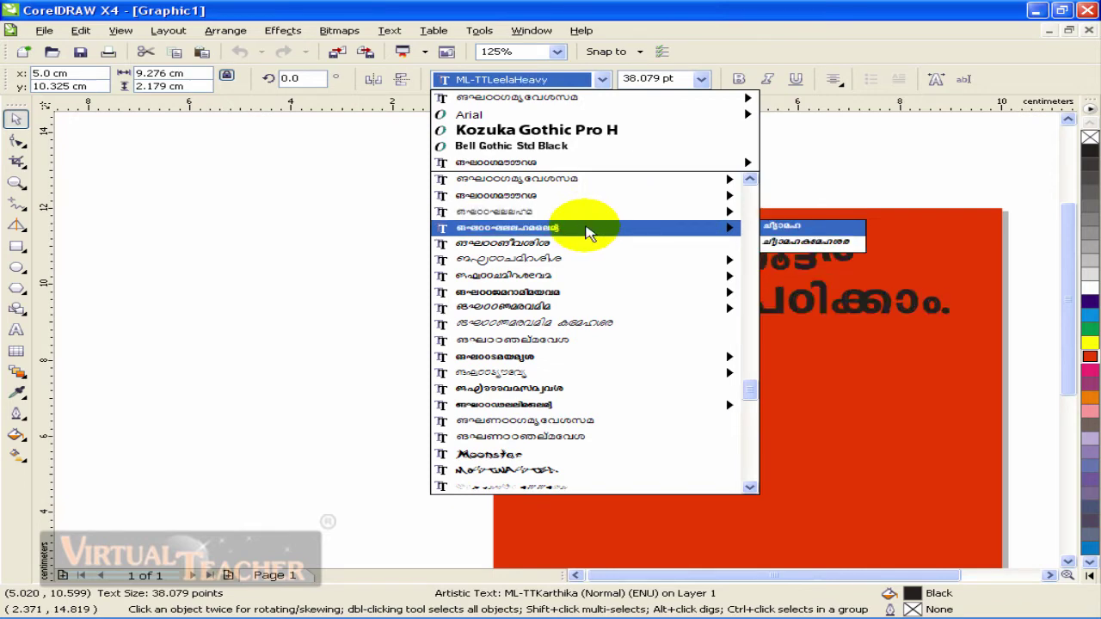
{"action": "scroll", "coordinate": [588, 233], "scroll_direction": "down", "scroll_amount": 2}
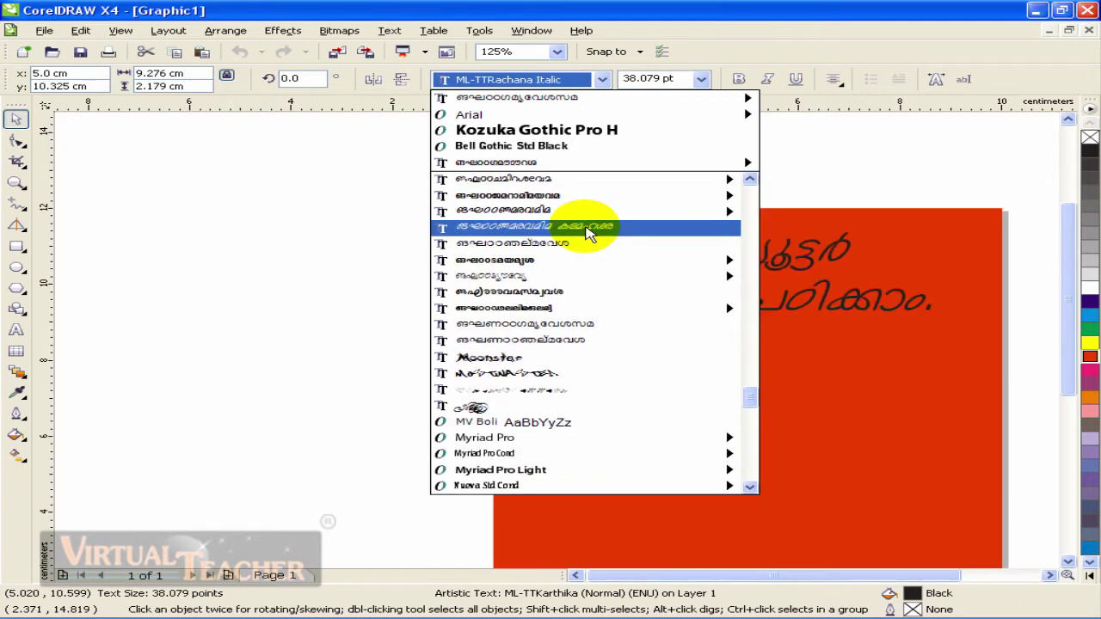
{"action": "mouse_move", "coordinate": [644, 302]}
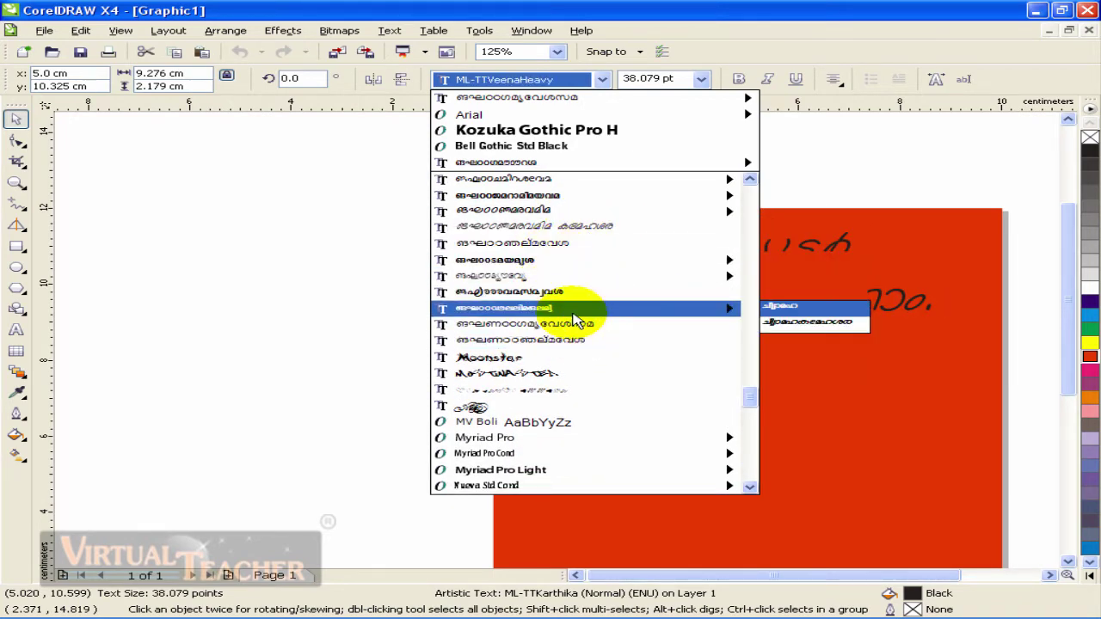
{"action": "scroll", "coordinate": [576, 318], "scroll_direction": "down", "scroll_amount": 2}
{"action": "scroll", "coordinate": [578, 316], "scroll_direction": "up", "scroll_amount": 5}
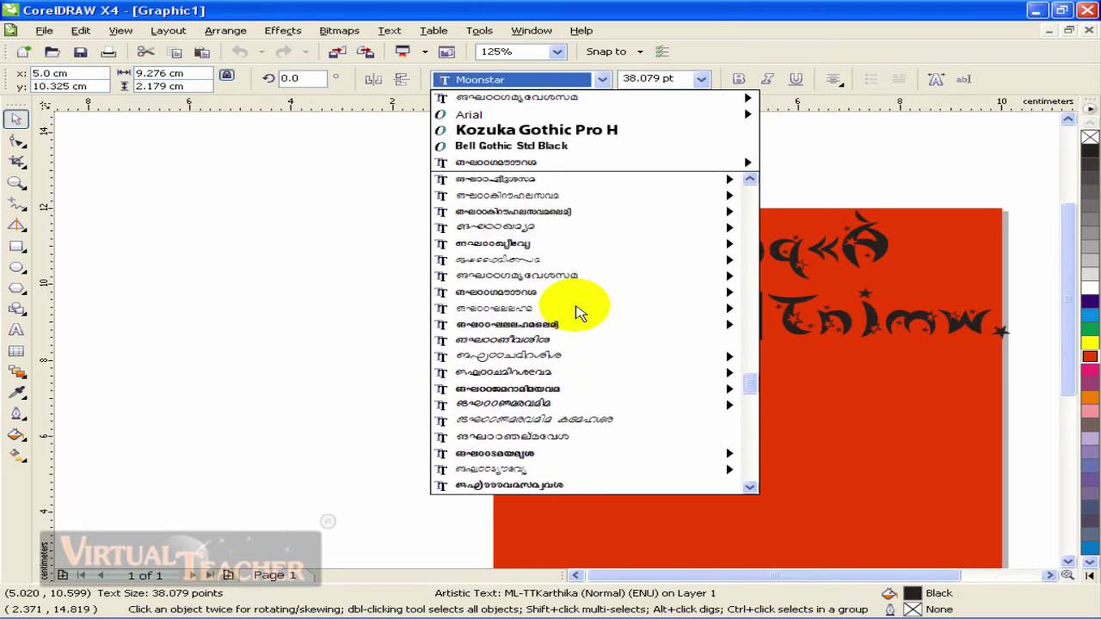
{"action": "scroll", "coordinate": [578, 313], "scroll_direction": "up", "scroll_amount": 5}
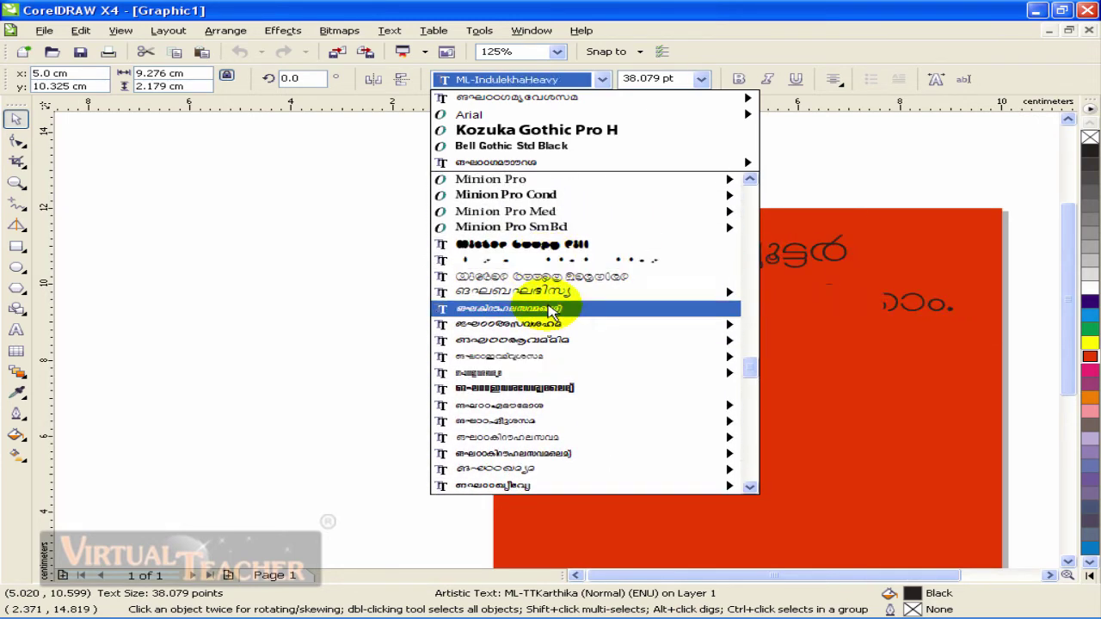
{"action": "scroll", "coordinate": [547, 308], "scroll_direction": "down", "scroll_amount": 4}
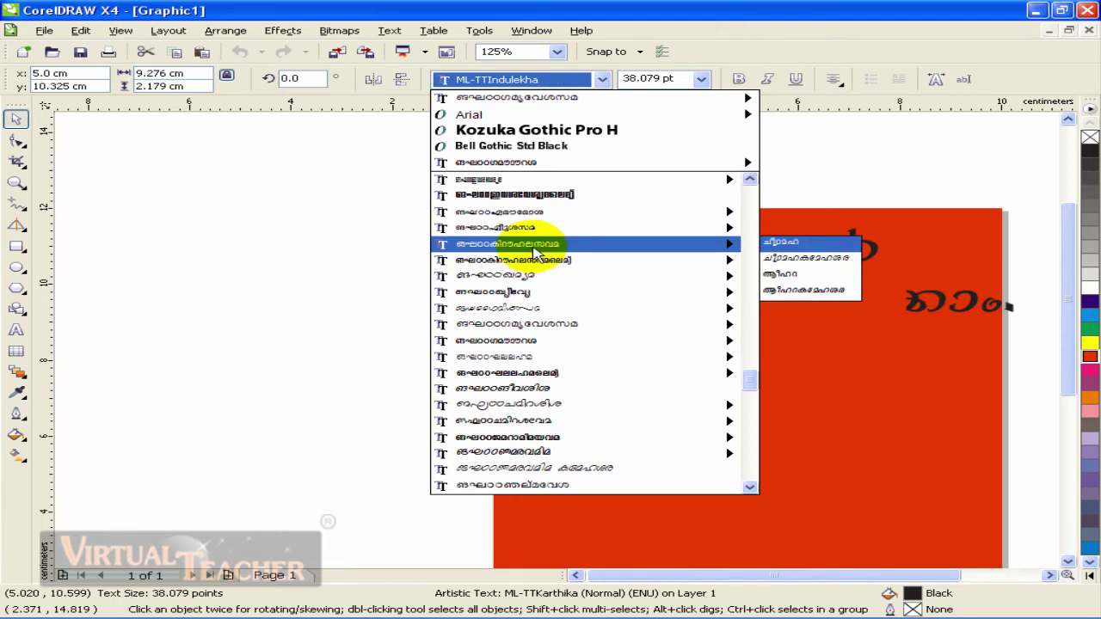
{"action": "mouse_move", "coordinate": [535, 262]}
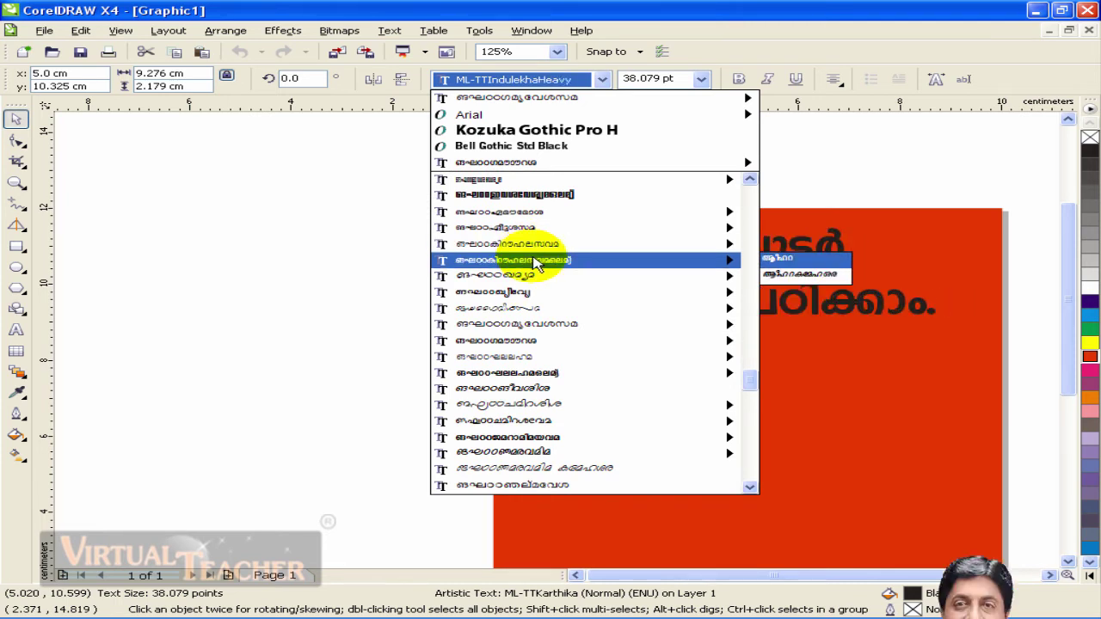
Apply ML-TTIndulekhaHeavy to the headline and scale it to about 47 pt.
{"action": "left_click", "coordinate": [535, 262]}
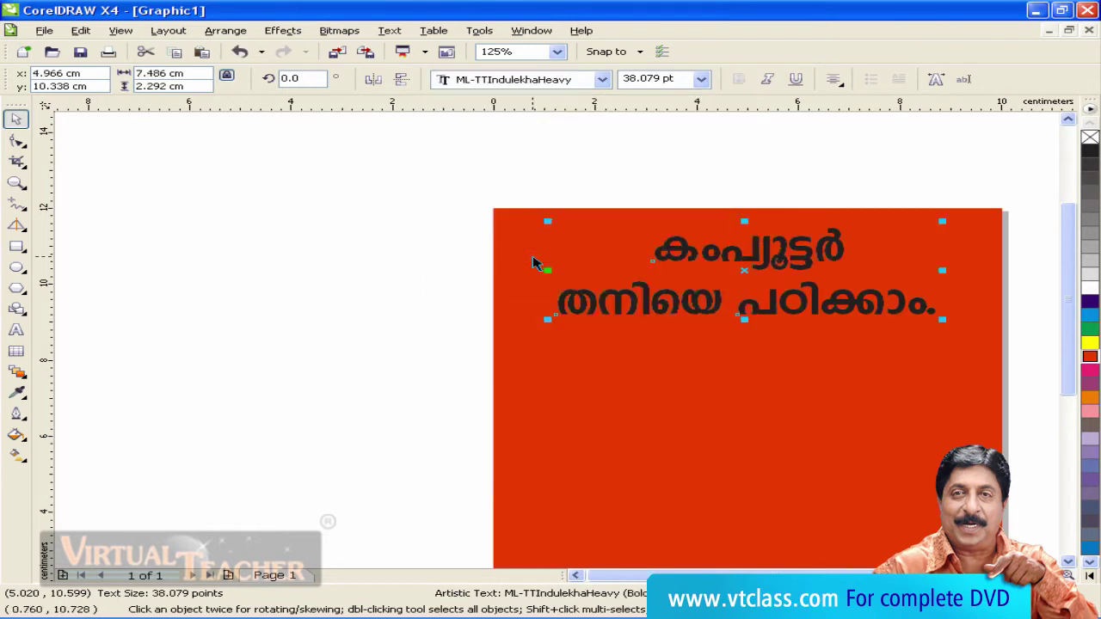
{"action": "scroll", "coordinate": [542, 305], "scroll_direction": "right", "scroll_amount": 3}
{"action": "left_click_drag", "start_coordinate": [530, 245], "coordinate": [491, 237]}
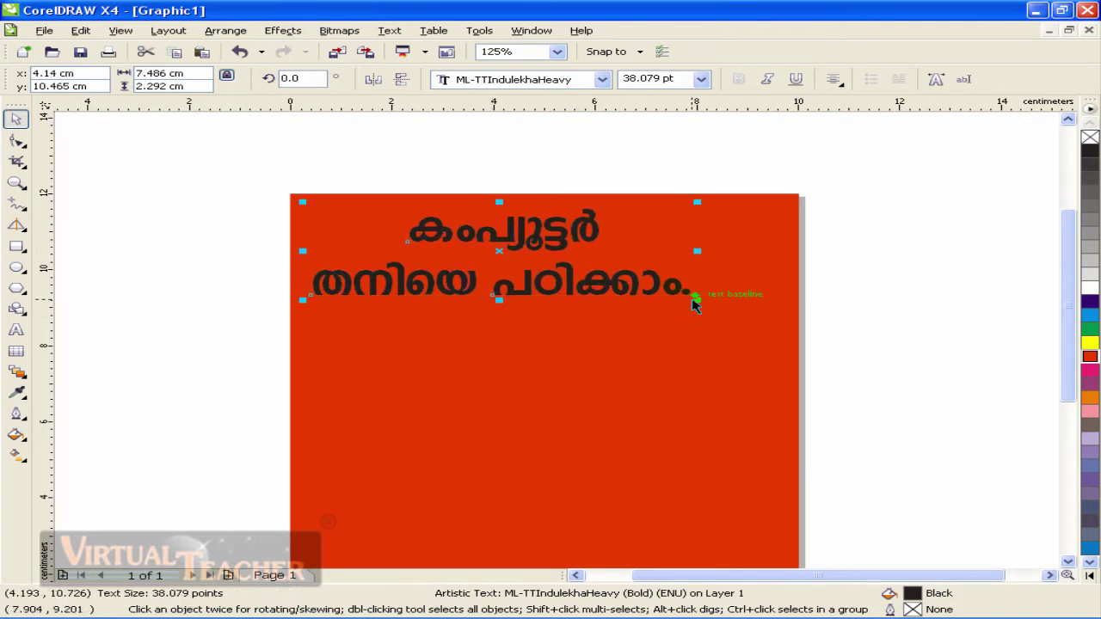
{"action": "left_click_drag", "start_coordinate": [694, 297], "coordinate": [785, 361]}
Center the headline horizontally on the red rectangle.
{"action": "left_click", "coordinate": [880, 324]}
{"action": "left_click", "coordinate": [626, 252]}
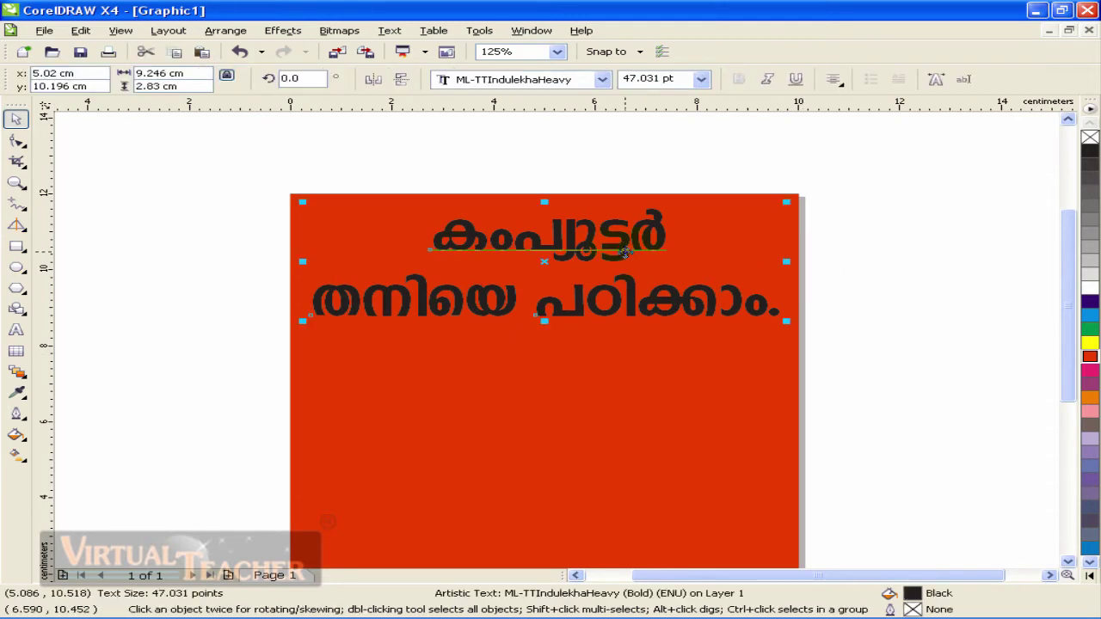
{"action": "left_click_drag", "start_coordinate": [626, 252], "coordinate": [630, 258]}
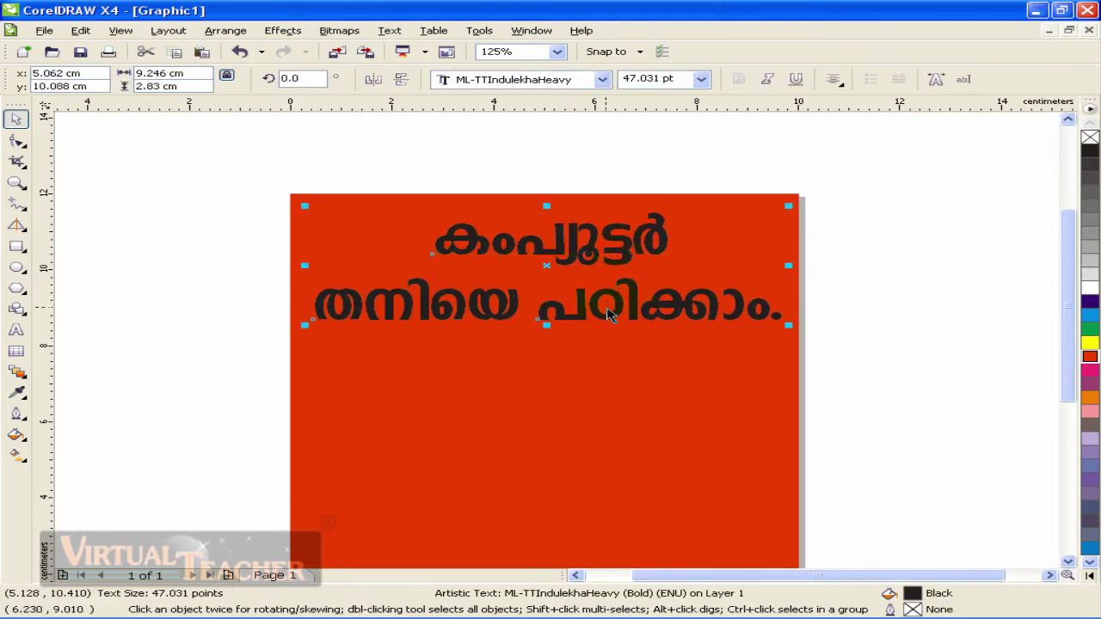
{"action": "left_click", "coordinate": [563, 366], "text": "shift"}
{"action": "key", "text": "c"}
{"action": "left_click", "coordinate": [590, 336], "text": "shift"}
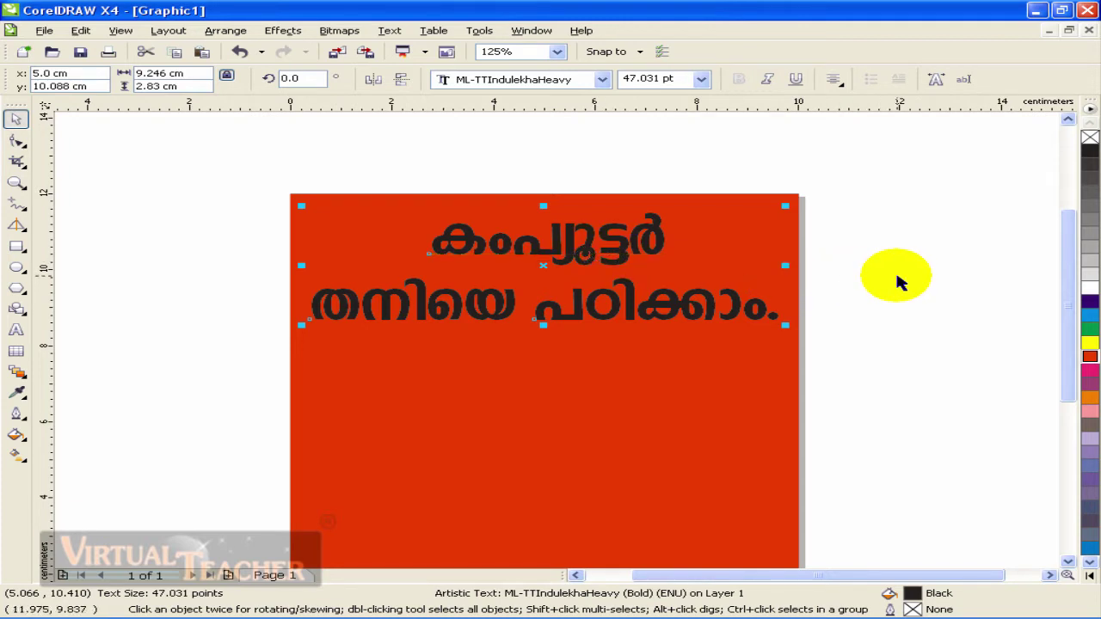
Duplicate the headline, make the copy white, and offset it over the black one.
{"action": "key", "text": "ctrl+d"}
{"action": "left_click_drag", "start_coordinate": [769, 295], "coordinate": [707, 306]}
{"action": "left_click", "coordinate": [1090, 289]}
{"action": "key", "text": "Escape"}
{"action": "scroll", "coordinate": [558, 339], "scroll_direction": "up", "scroll_amount": 2}
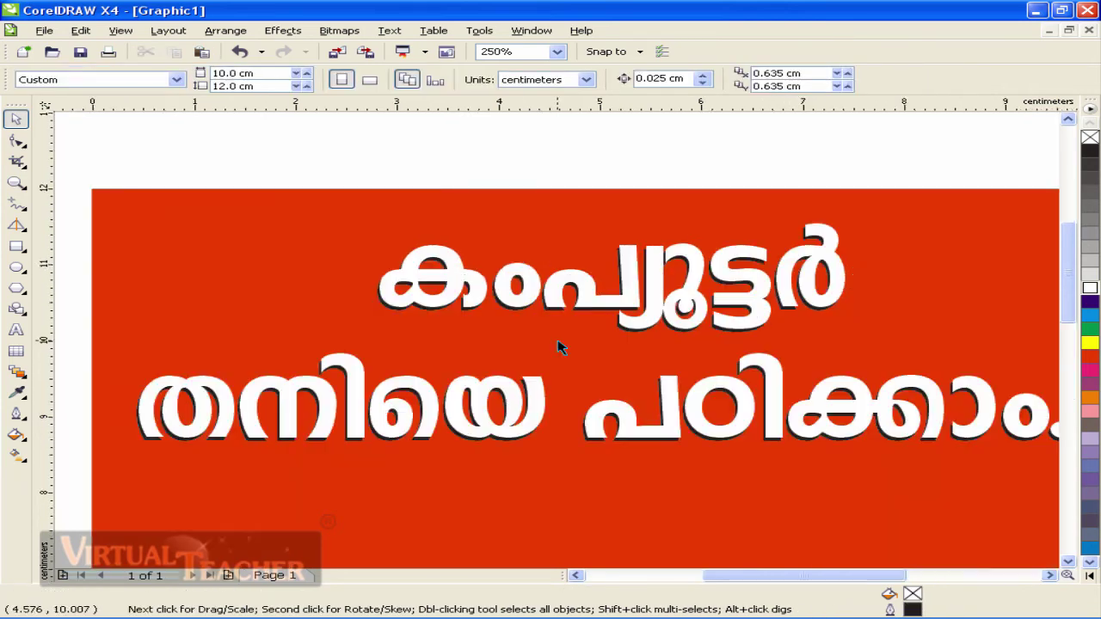
{"action": "scroll", "coordinate": [368, 246], "scroll_direction": "up", "scroll_amount": 1}
{"action": "scroll", "coordinate": [437, 270], "scroll_direction": "down", "scroll_amount": 1}
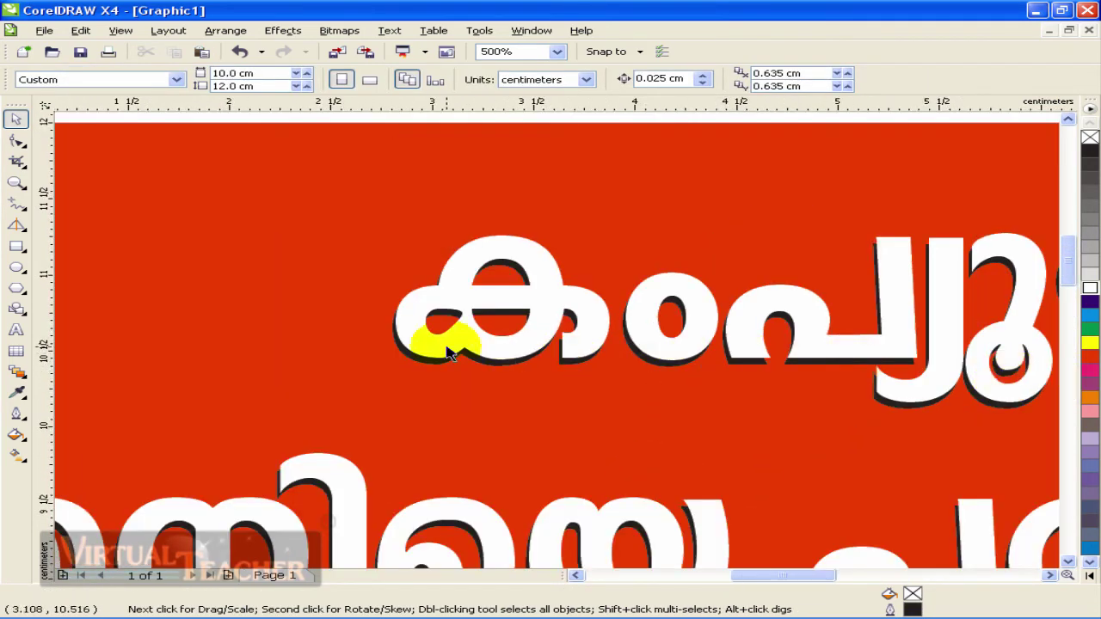
{"action": "scroll", "coordinate": [633, 342], "scroll_direction": "up", "scroll_amount": 2}
{"action": "left_click_drag", "start_coordinate": [632, 344], "coordinate": [634, 350]}
{"action": "key", "text": "Escape"}
Select both headline copies, shrink them slightly, group them, and reposition the group.
{"action": "scroll", "coordinate": [338, 253], "scroll_direction": "down", "scroll_amount": 4}
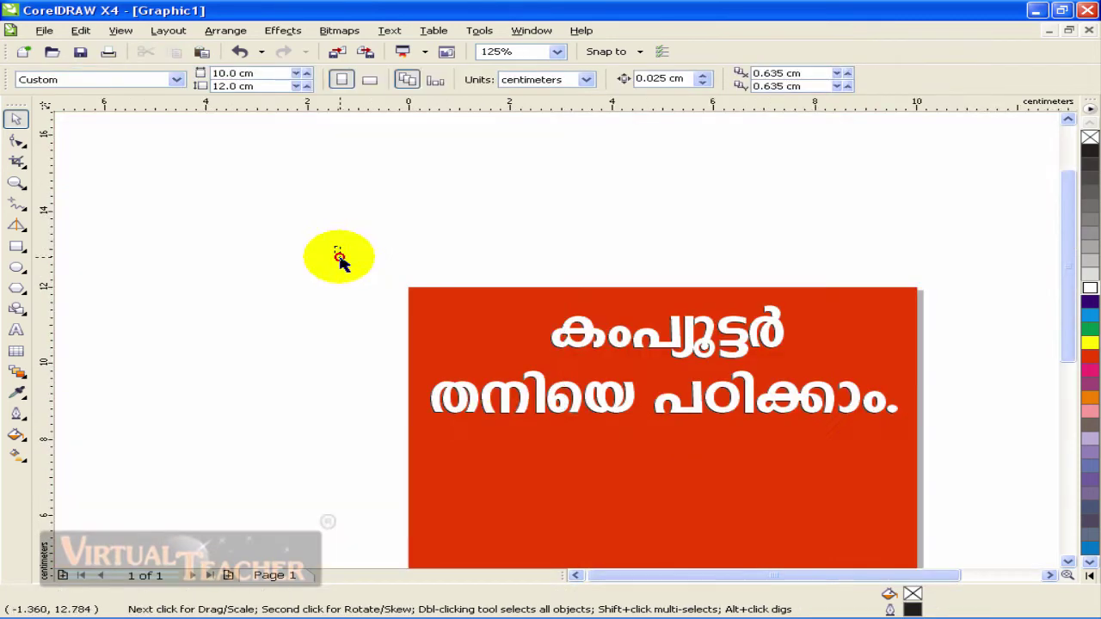
{"action": "left_click_drag", "start_coordinate": [910, 476], "coordinate": [919, 473]}
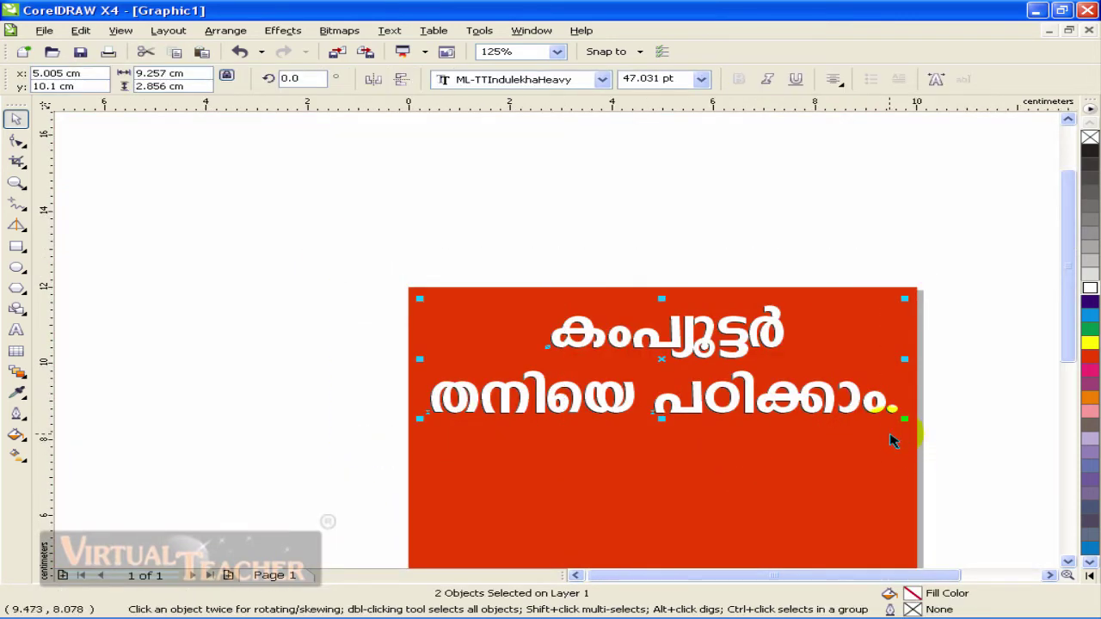
{"action": "left_click_drag", "start_coordinate": [904, 419], "coordinate": [898, 417]}
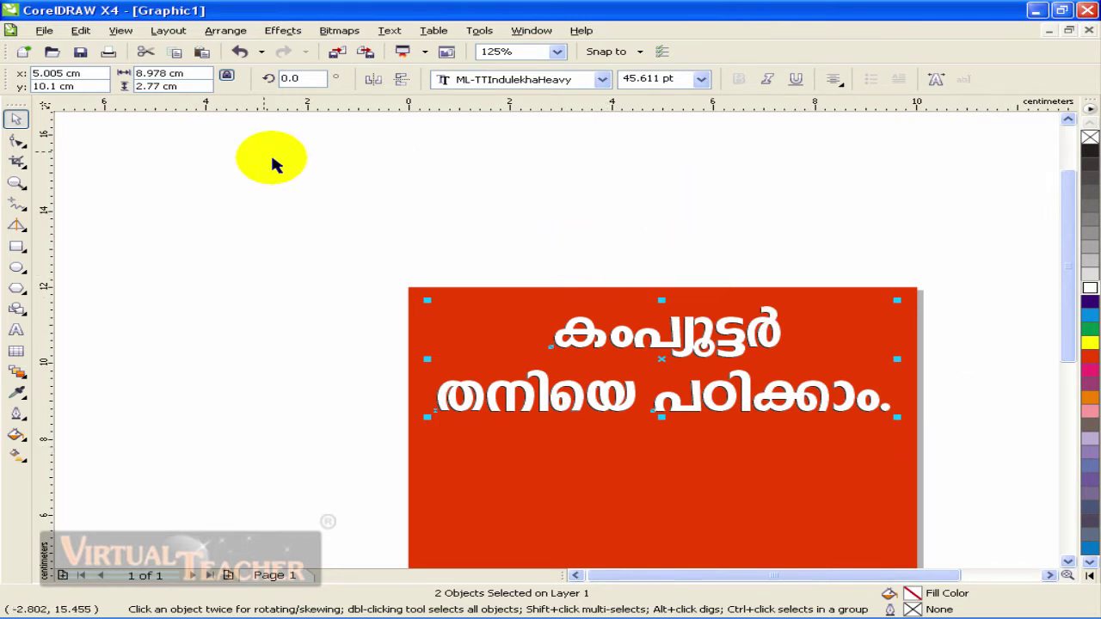
{"action": "left_click", "coordinate": [219, 31]}
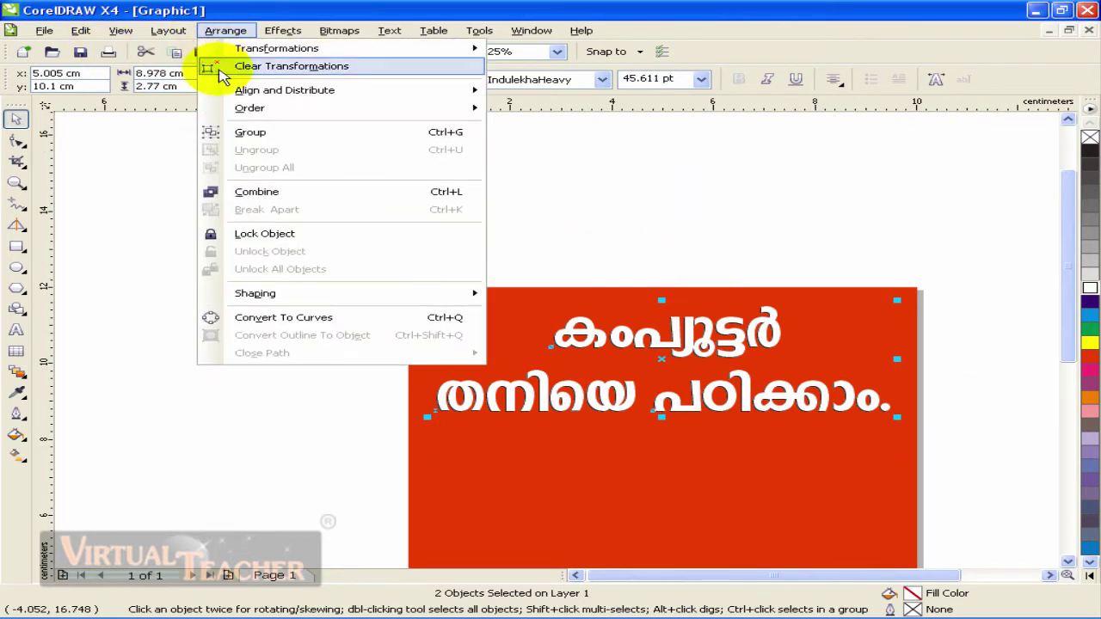
{"action": "left_click", "coordinate": [252, 133]}
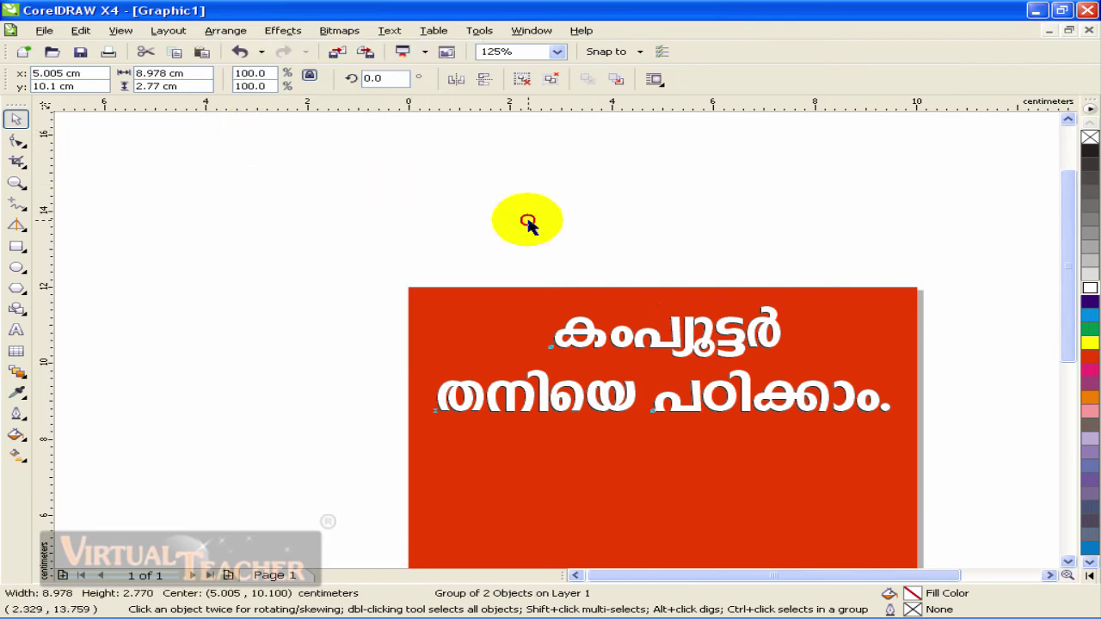
{"action": "mouse_move", "coordinate": [591, 320]}
{"action": "left_mouse_down"}
{"action": "mouse_move", "coordinate": [548, 354]}
{"action": "mouse_move", "coordinate": [559, 331]}
{"action": "mouse_move", "coordinate": [576, 330]}
{"action": "left_mouse_up"}
{"action": "scroll", "coordinate": [577, 330], "scroll_direction": "up", "scroll_amount": 5}
{"action": "scroll", "coordinate": [526, 310], "scroll_direction": "down", "scroll_amount": 5}
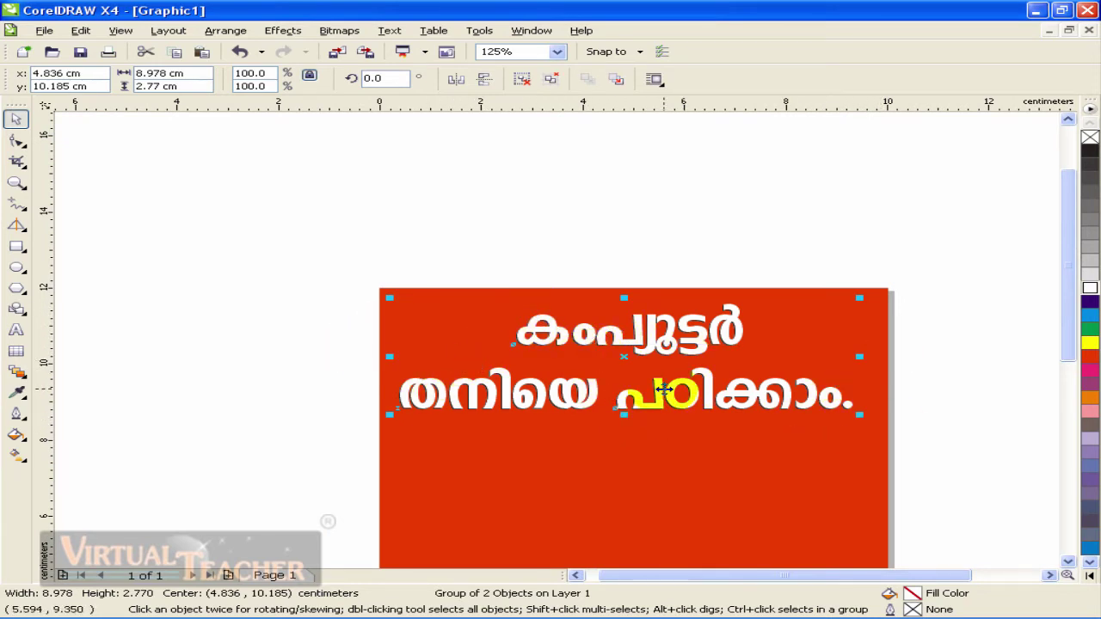
Centre the shadowed headline group on the red rectangle, then fit the whole page in view.
{"action": "left_click", "coordinate": [830, 468], "text": "shift"}
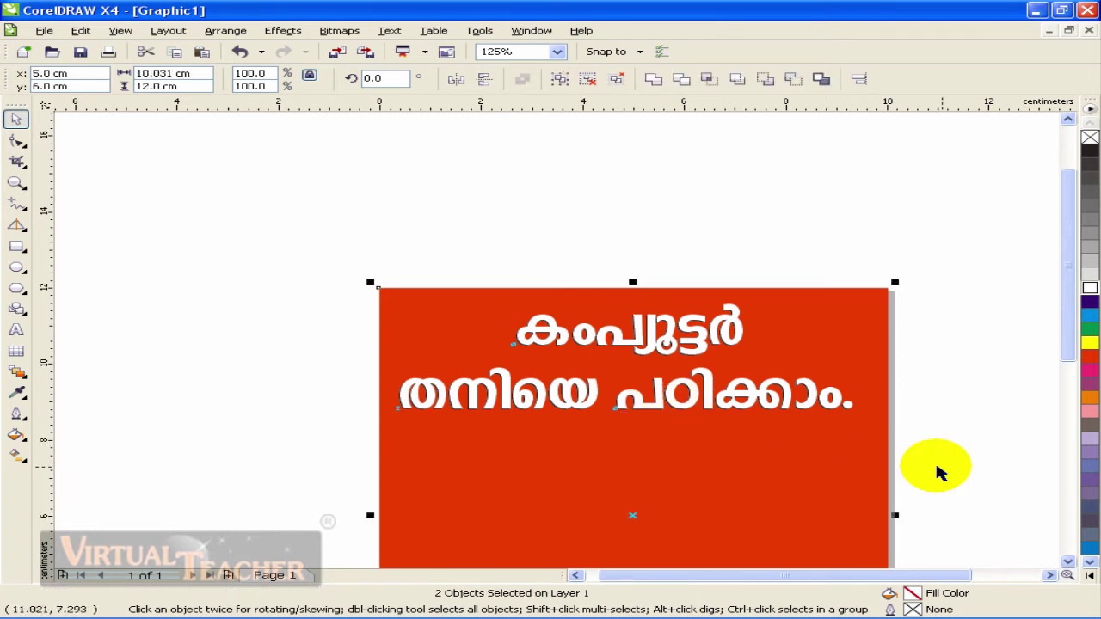
{"action": "key", "text": "c"}
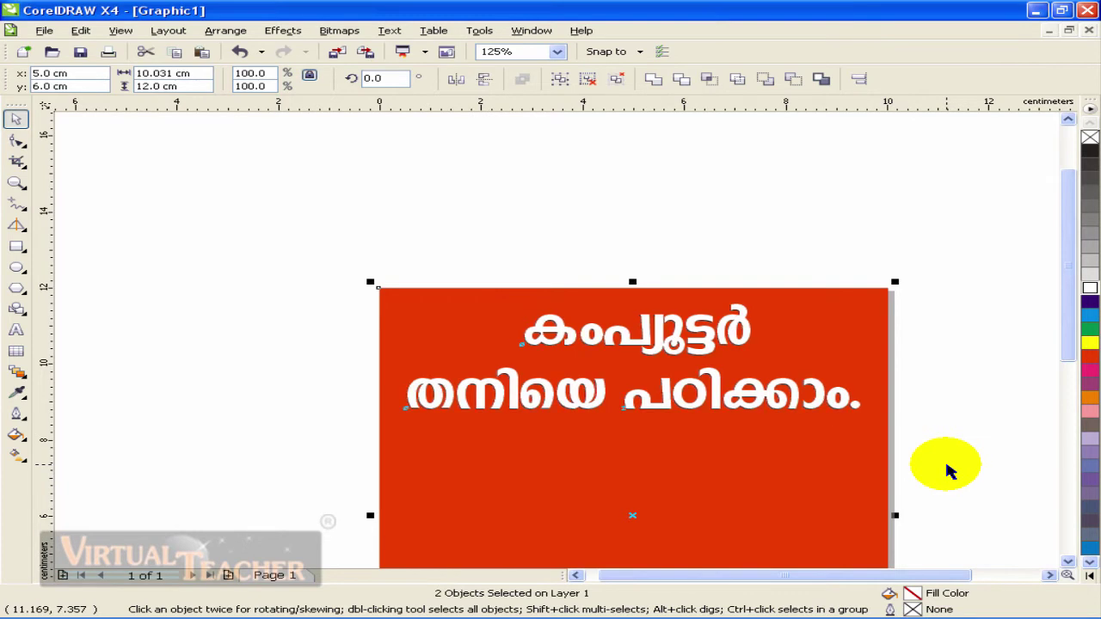
{"action": "left_click", "coordinate": [946, 466]}
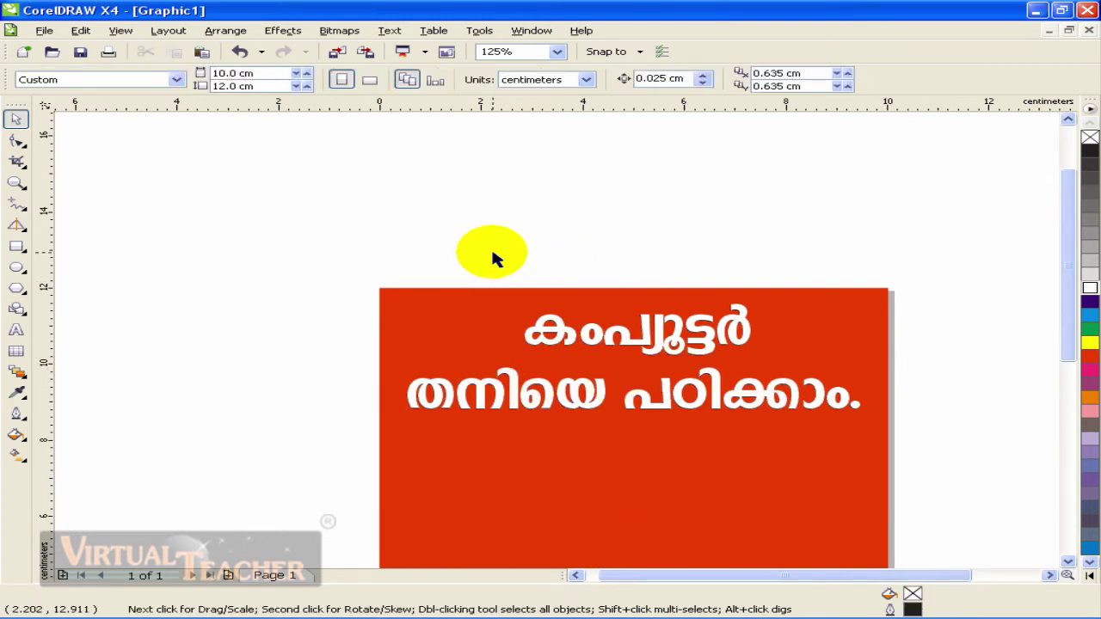
{"action": "key", "text": "shift+F4"}
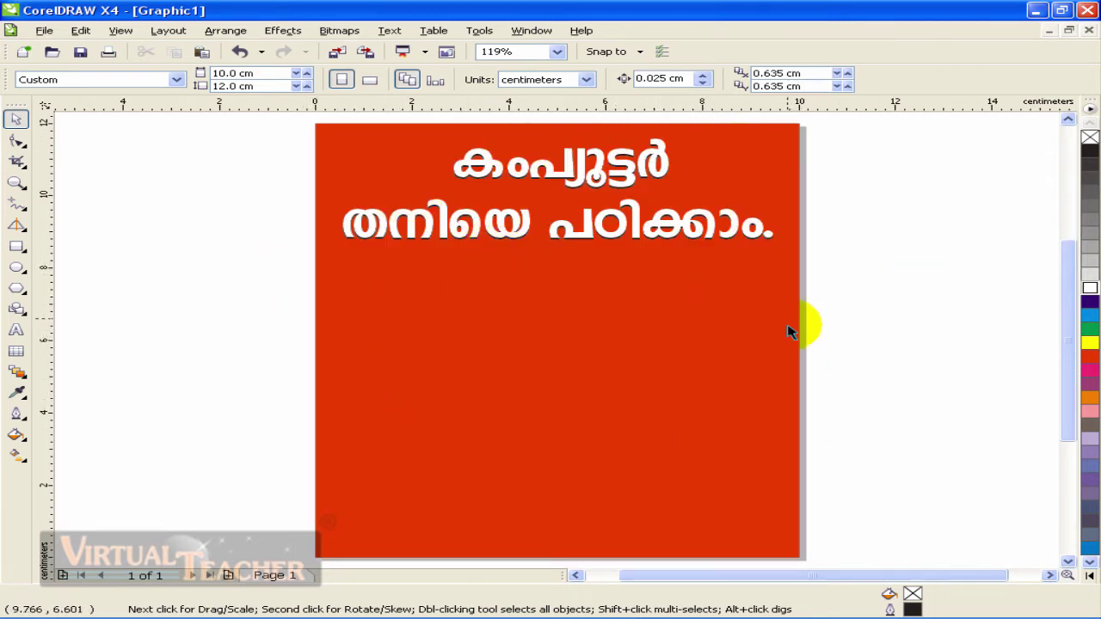
Paste the three lines of Malayalam text and move them up below the headline.
{"action": "type", "text": "അദ്ധ്യാപകൻ വേണ്ട! ഫീസ് കൊടുക്കേണ്ട! ഇഷ്ടമുള്ളപ്പോൾ പഠിക്കാം !, വേണ്ടതൊരു കമ്പ്യൂട്ടർ മാത്രം !"}
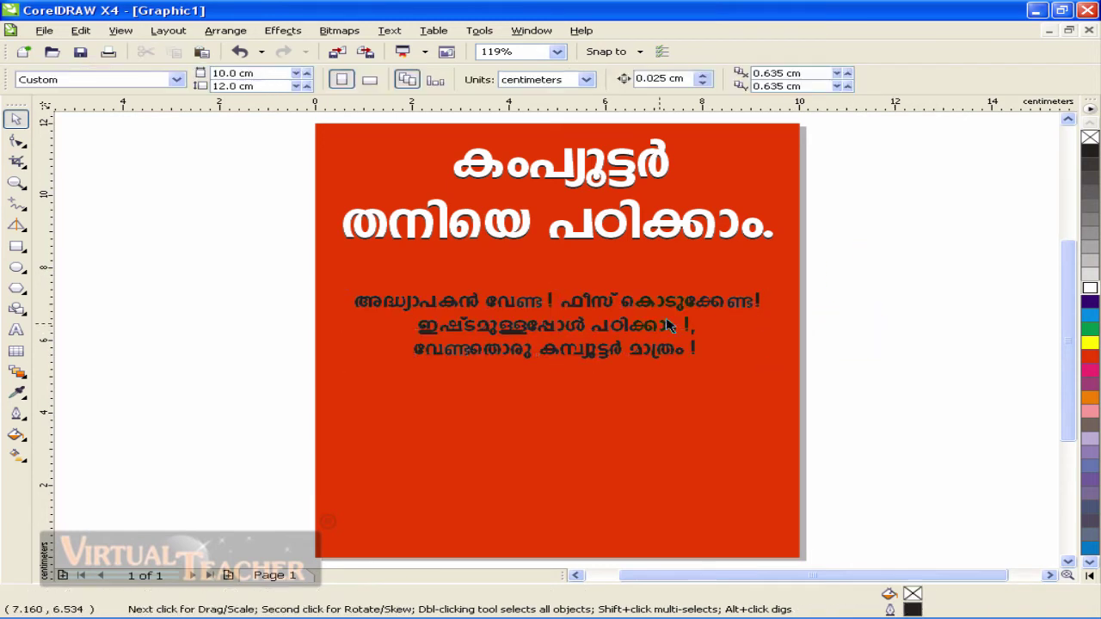
{"action": "left_click", "coordinate": [585, 311]}
{"action": "left_click_drag", "start_coordinate": [585, 307], "coordinate": [588, 296]}
{"action": "left_click", "coordinate": [855, 300]}
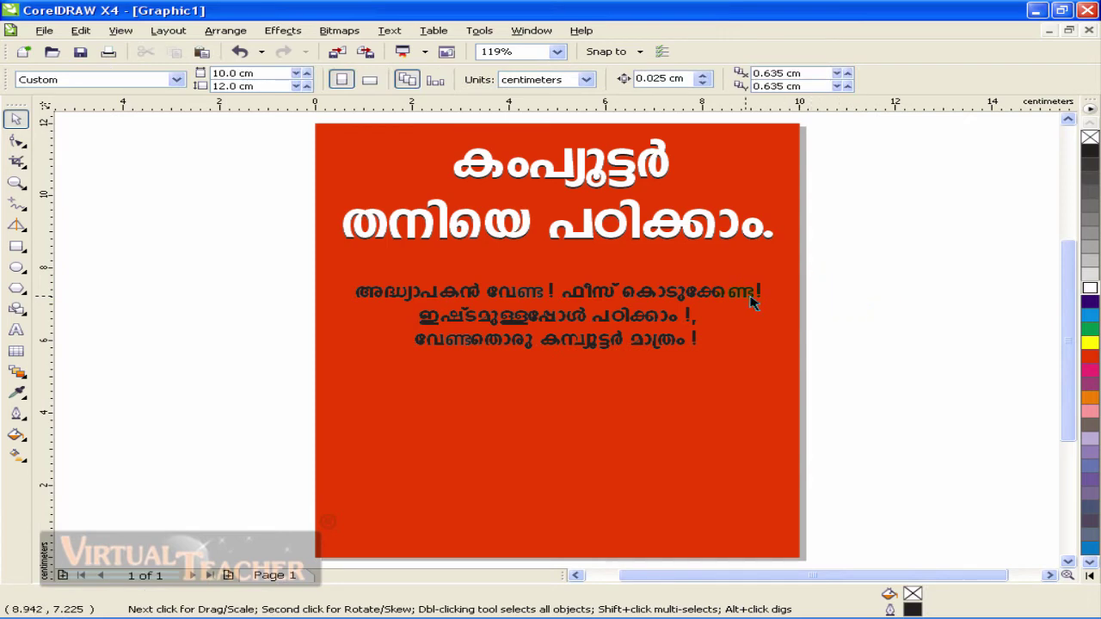
{"action": "left_click_drag", "start_coordinate": [723, 301], "coordinate": [664, 293]}
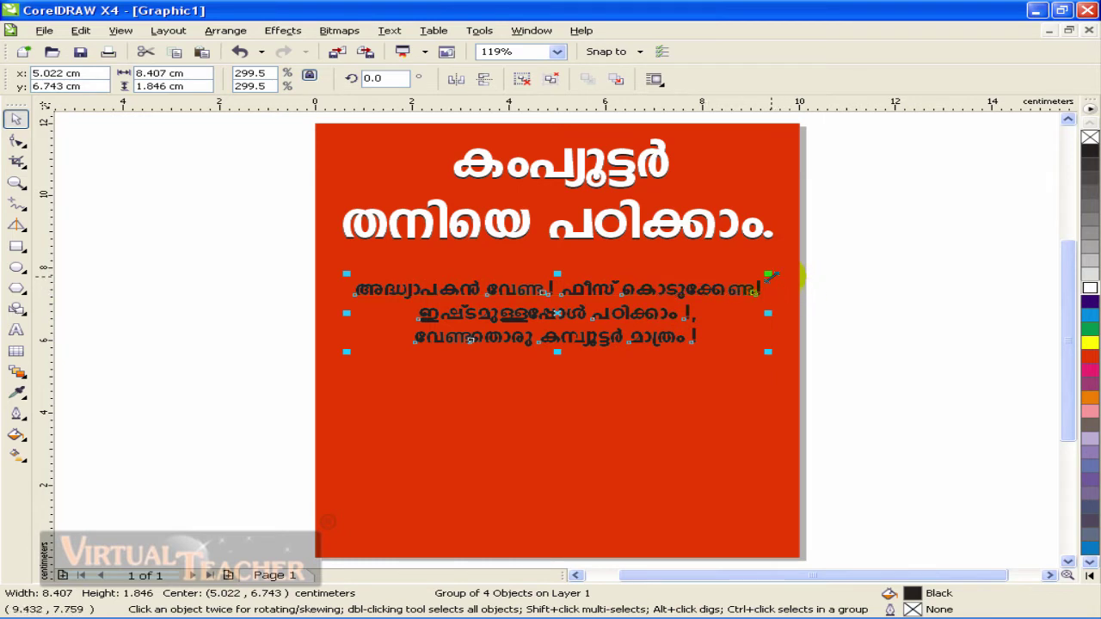
Enlarge the Malayalam paragraph to about 304.6% and line it up with the red background.
{"action": "left_click_drag", "start_coordinate": [772, 275], "coordinate": [774, 274]}
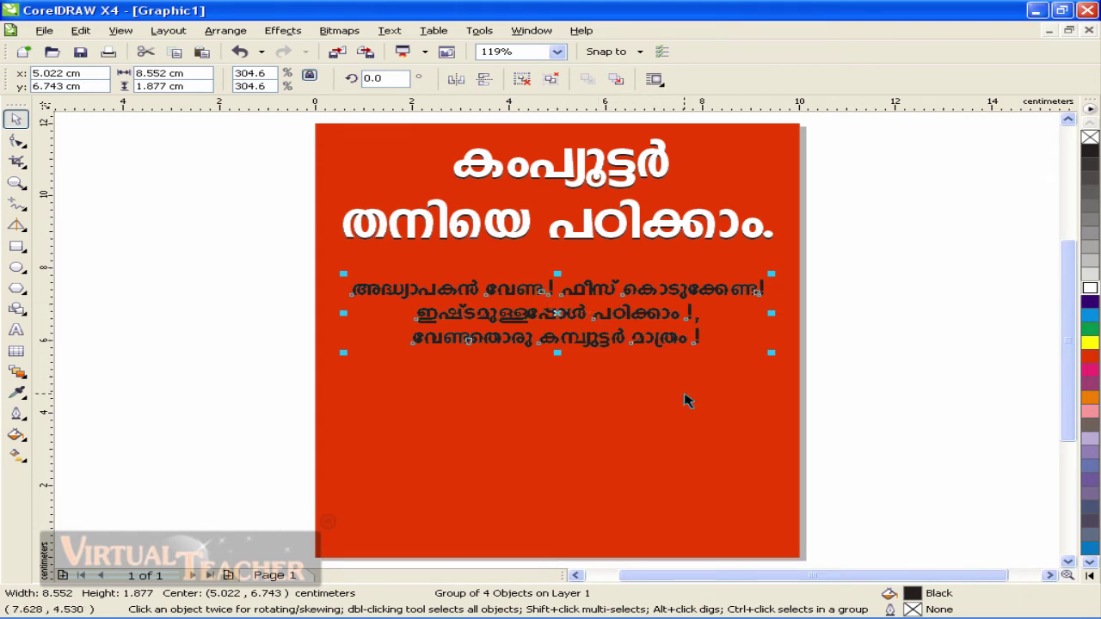
{"action": "left_click", "coordinate": [721, 400], "text": "shift"}
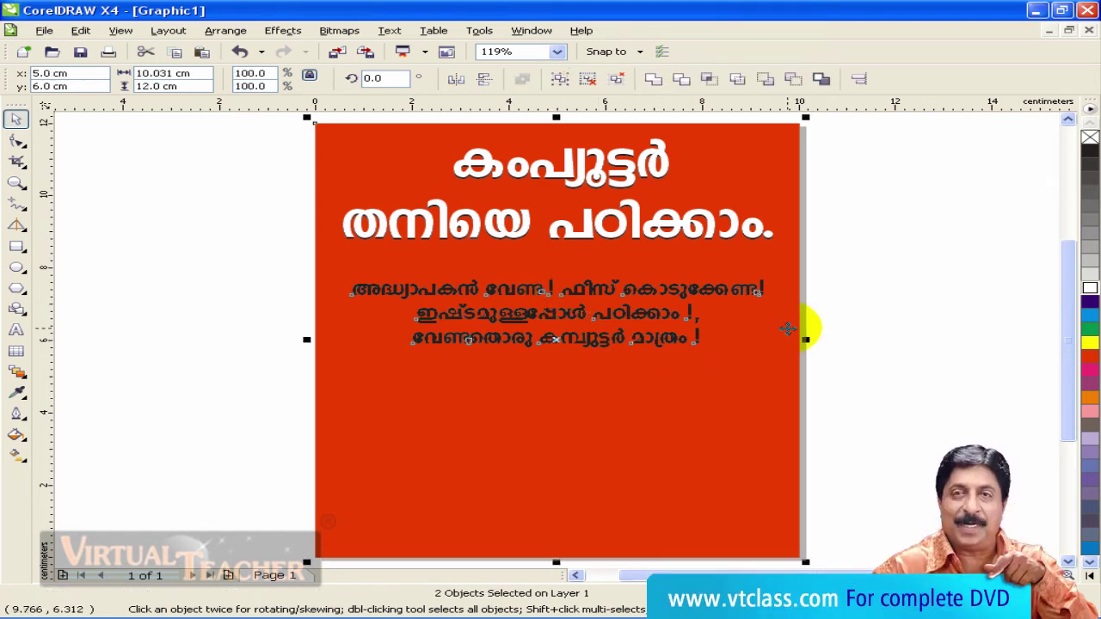
{"action": "left_click", "coordinate": [860, 317]}
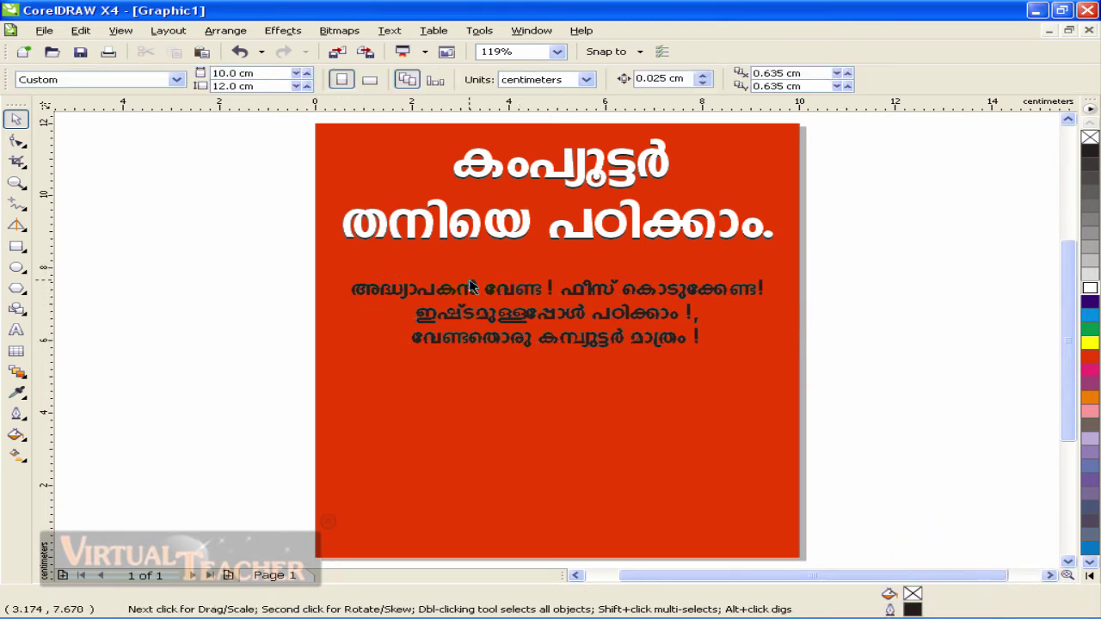
Draw a band across the paragraph area filled with 20% Black and no outline.
{"action": "left_click", "coordinate": [17, 247]}
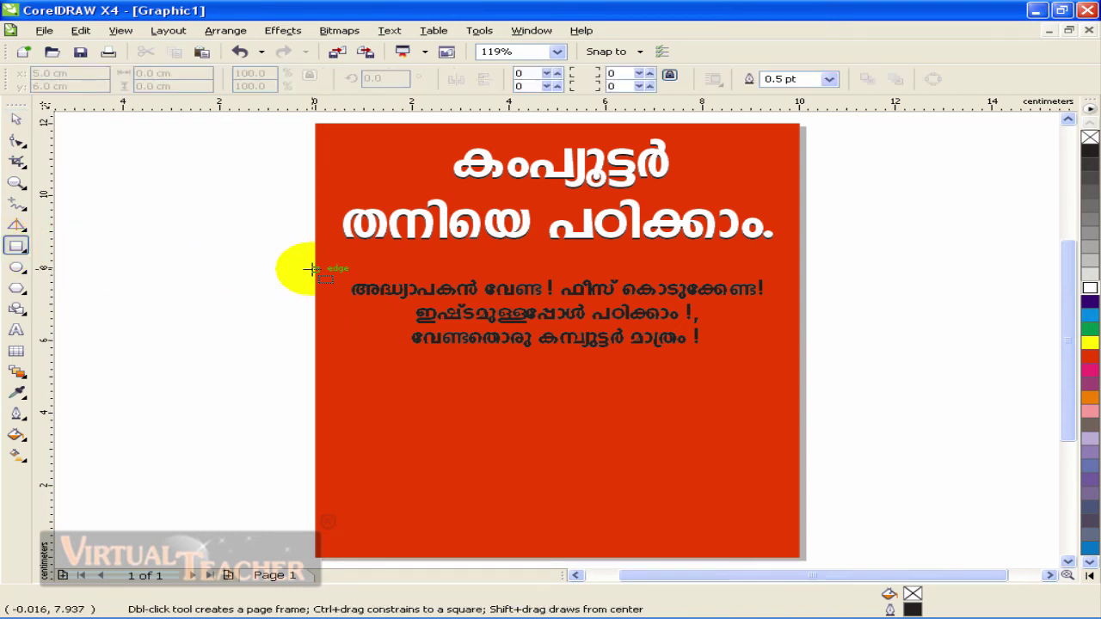
{"action": "left_click_drag", "start_coordinate": [315, 252], "coordinate": [800, 380]}
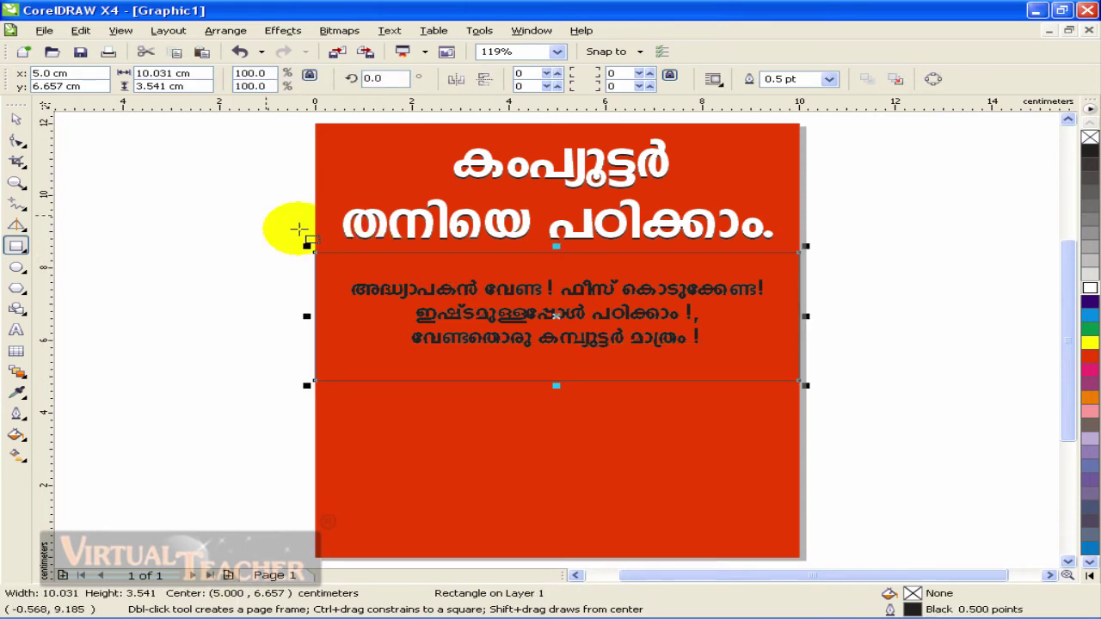
{"action": "left_click", "coordinate": [17, 121]}
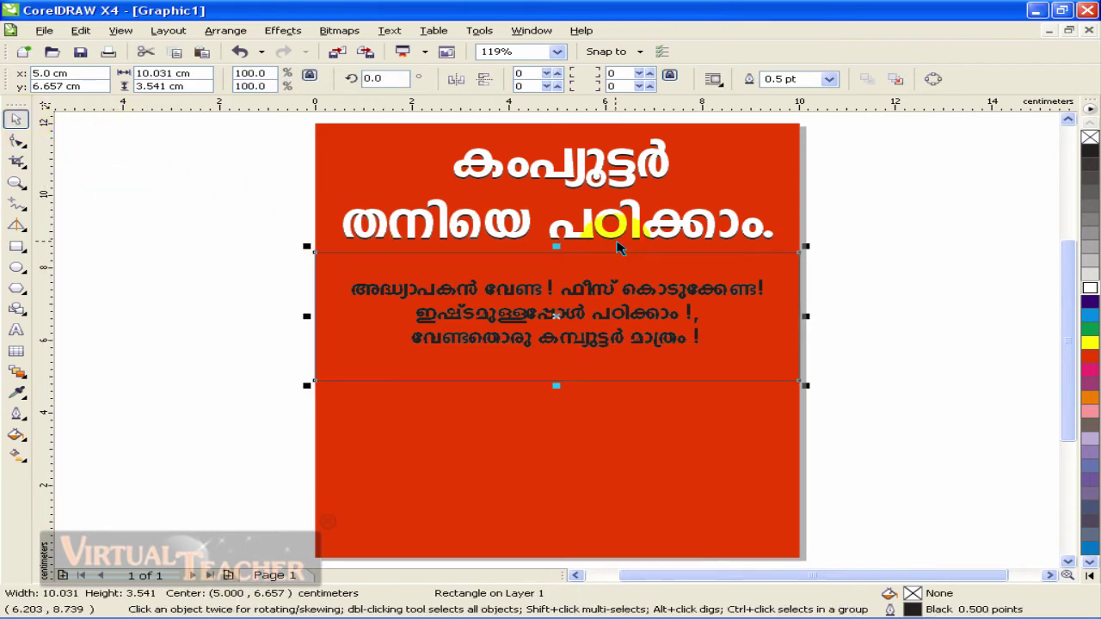
{"action": "left_click", "coordinate": [1091, 269]}
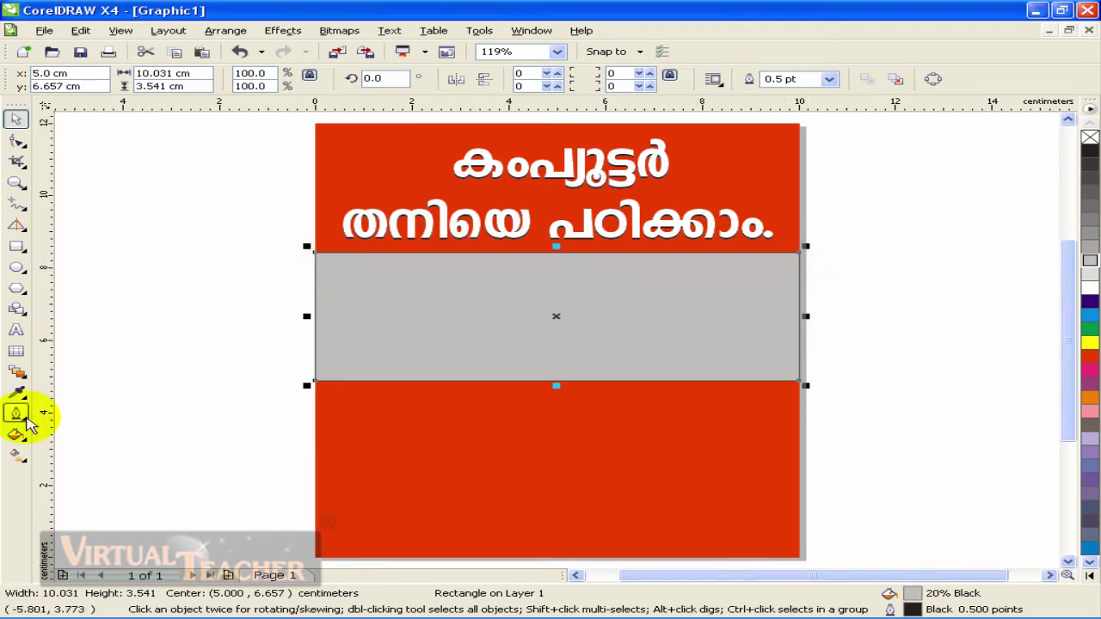
{"action": "left_click", "coordinate": [26, 417]}
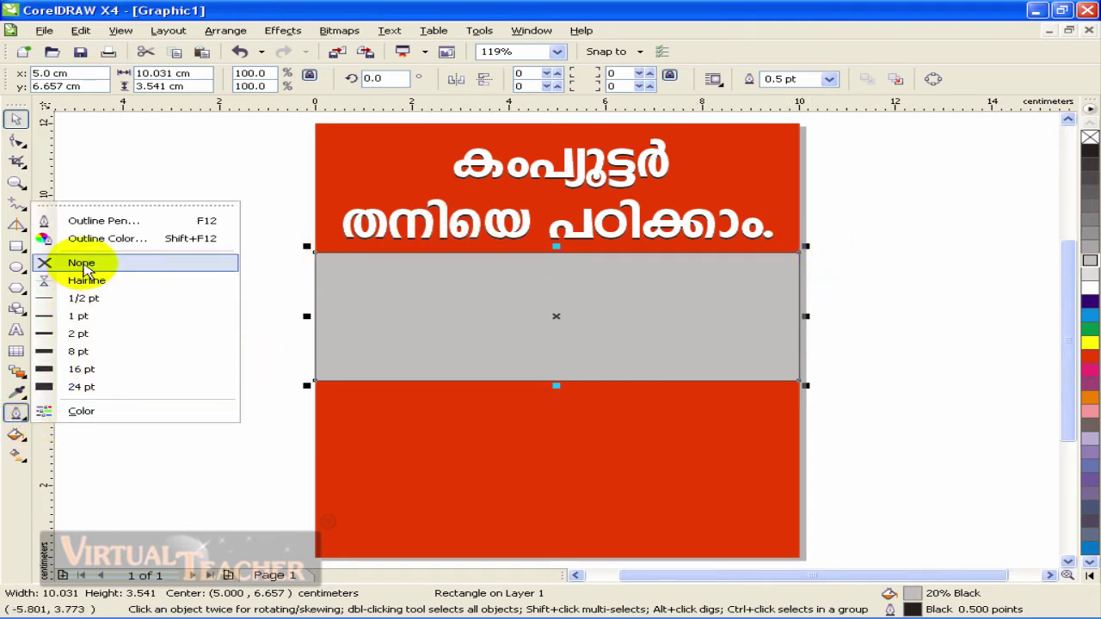
{"action": "left_click", "coordinate": [83, 265]}
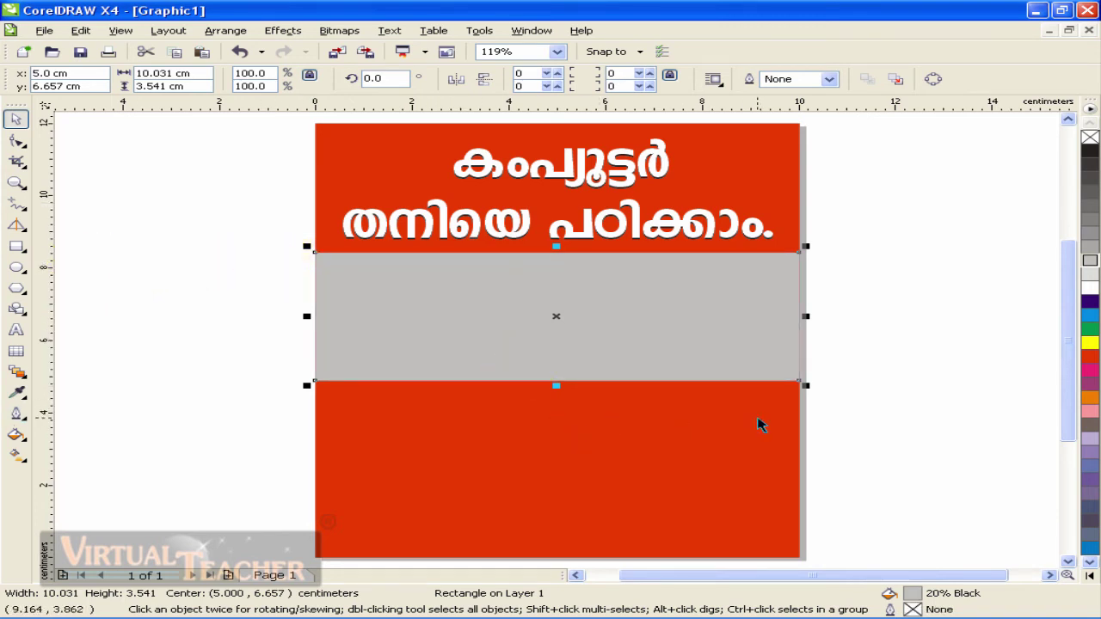
Stack the grey band just in front of the red background rectangle.
{"action": "left_click", "coordinate": [726, 320]}
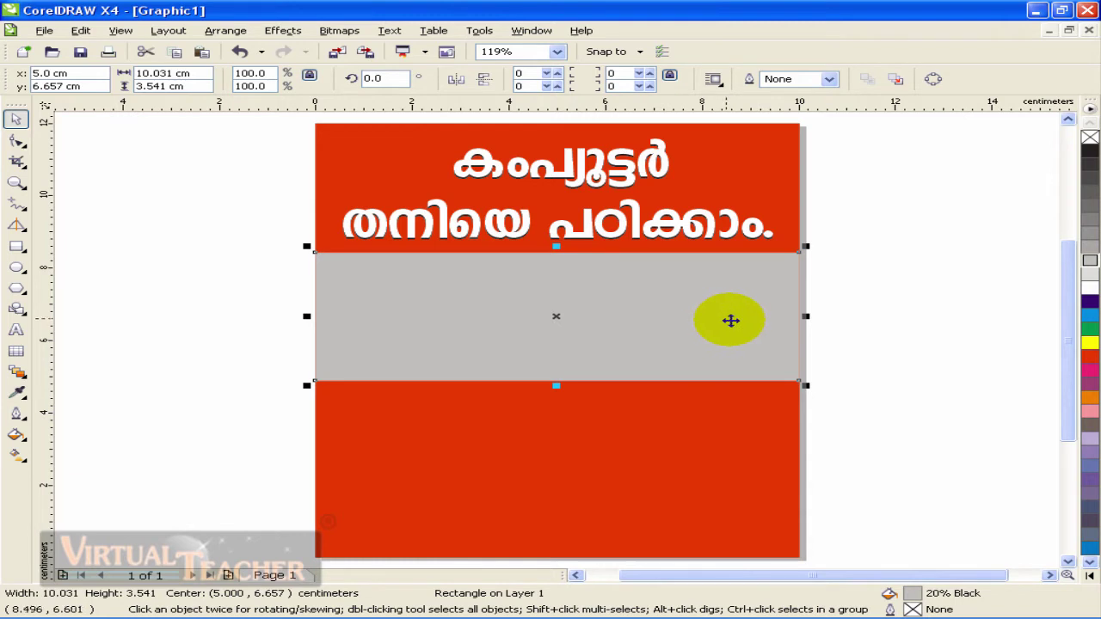
{"action": "right_click", "coordinate": [599, 282]}
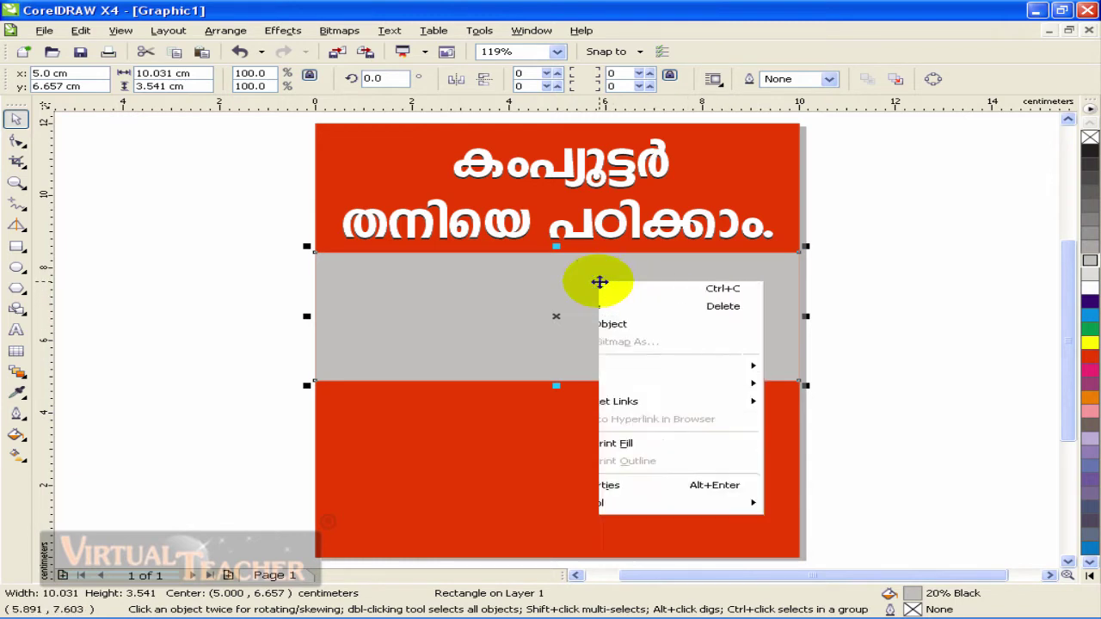
{"action": "mouse_move", "coordinate": [697, 471]}
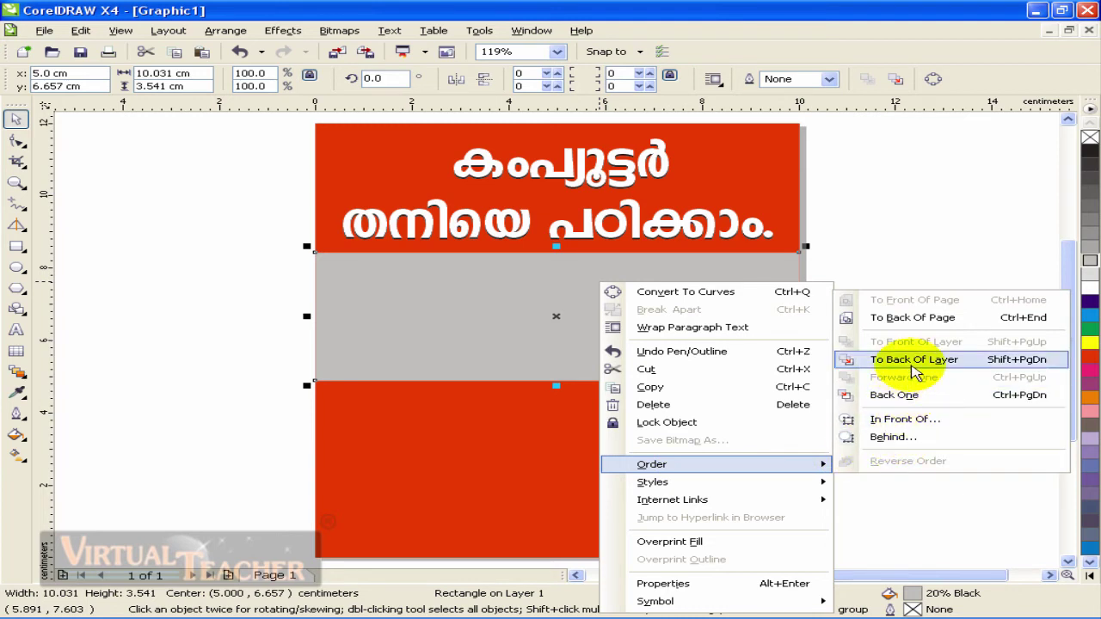
{"action": "left_click", "coordinate": [903, 419]}
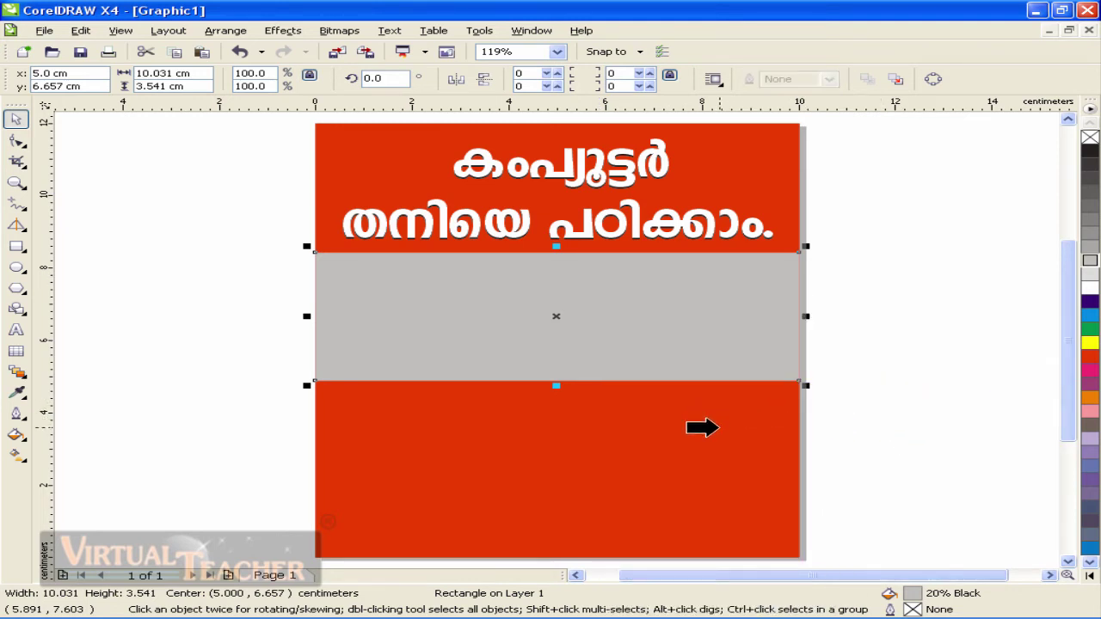
{"action": "left_click", "coordinate": [719, 428]}
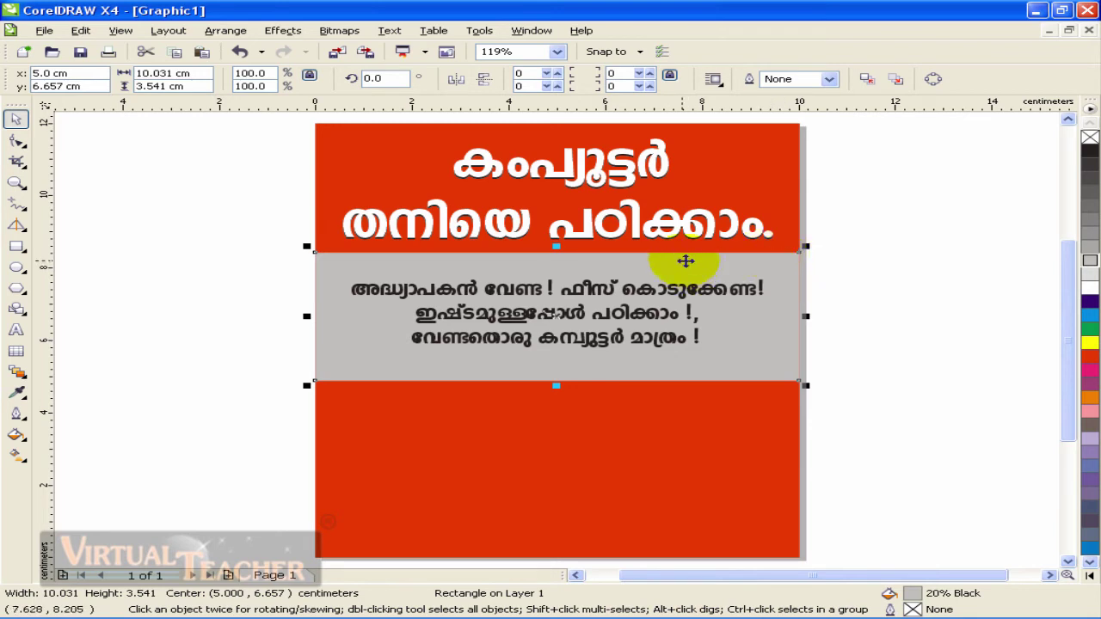
{"action": "left_click", "coordinate": [845, 269]}
{"action": "left_click", "coordinate": [784, 267]}
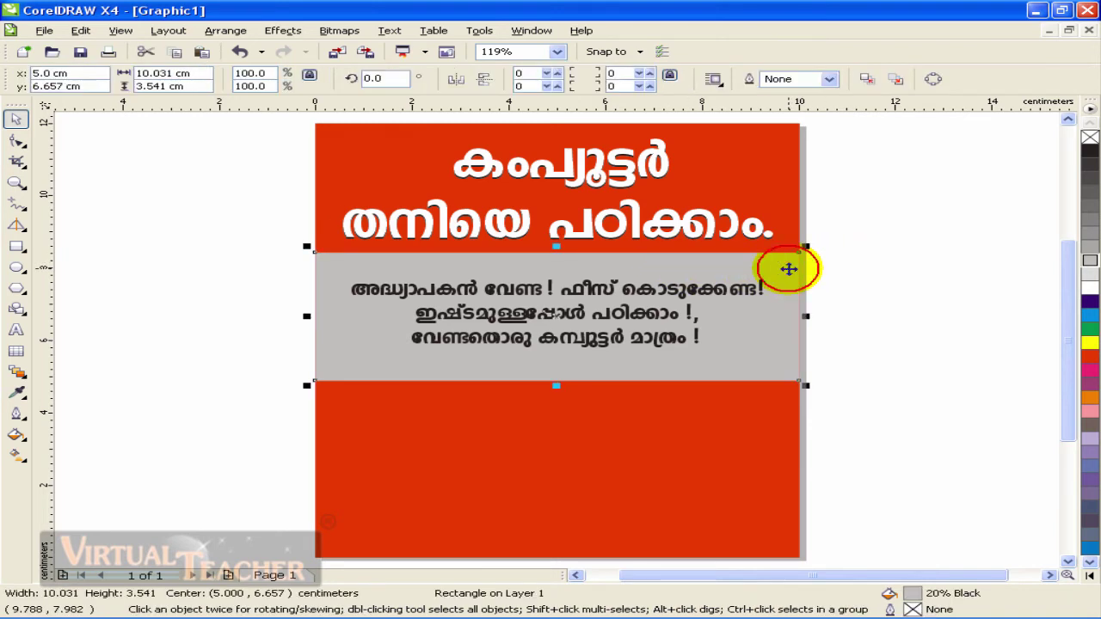
Convert the grey band to curves and bend its top edge downward.
{"action": "right_click", "coordinate": [789, 268]}
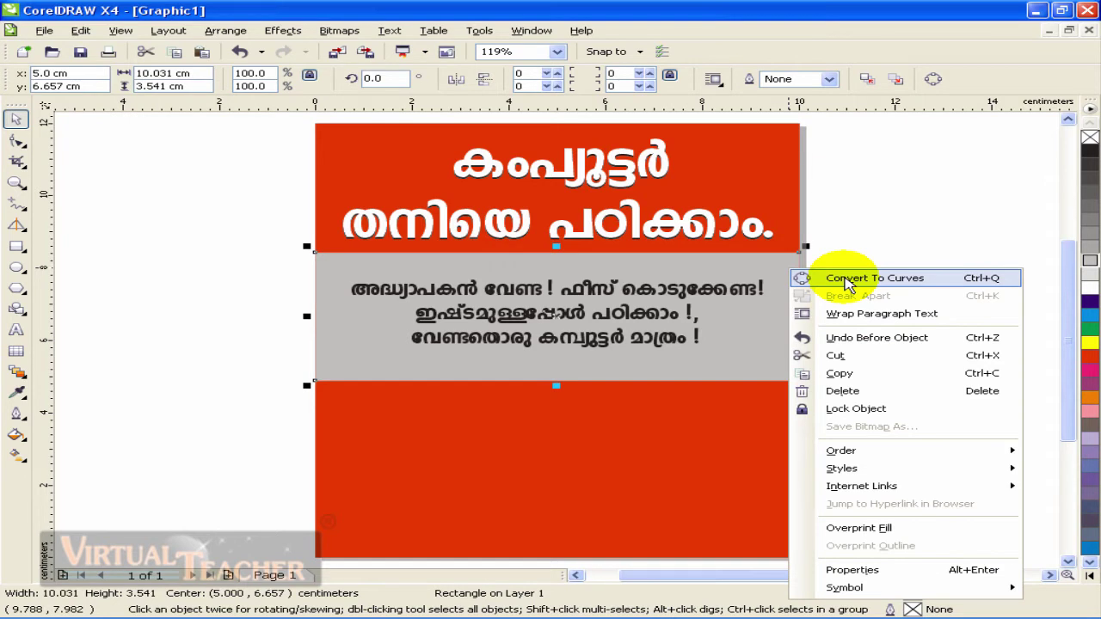
{"action": "left_click", "coordinate": [848, 279]}
{"action": "left_click", "coordinate": [16, 143]}
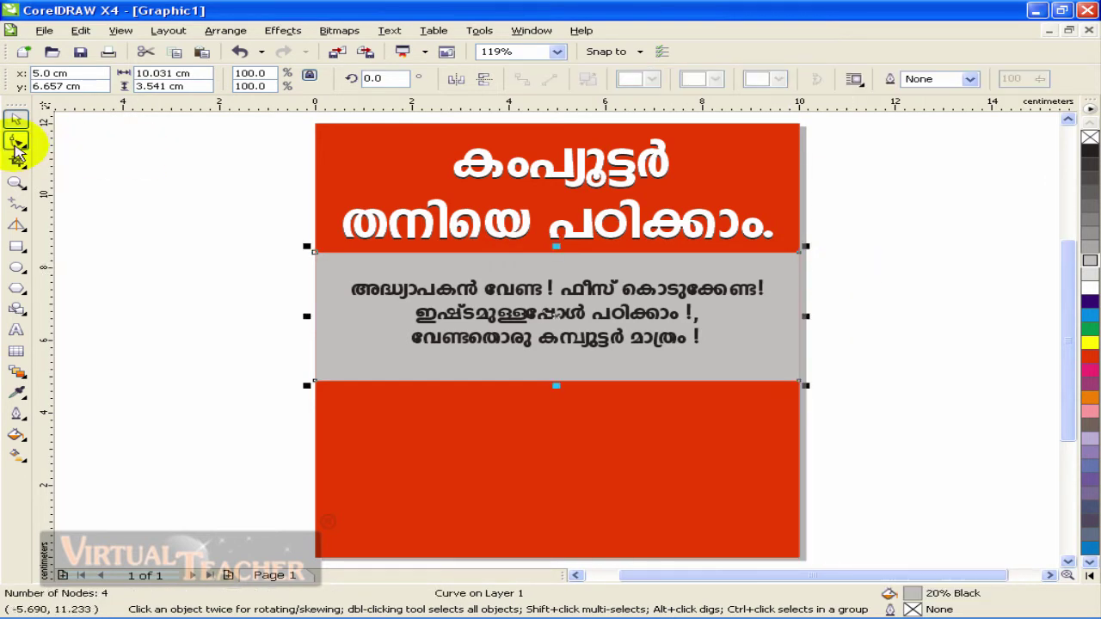
{"action": "left_click", "coordinate": [17, 143]}
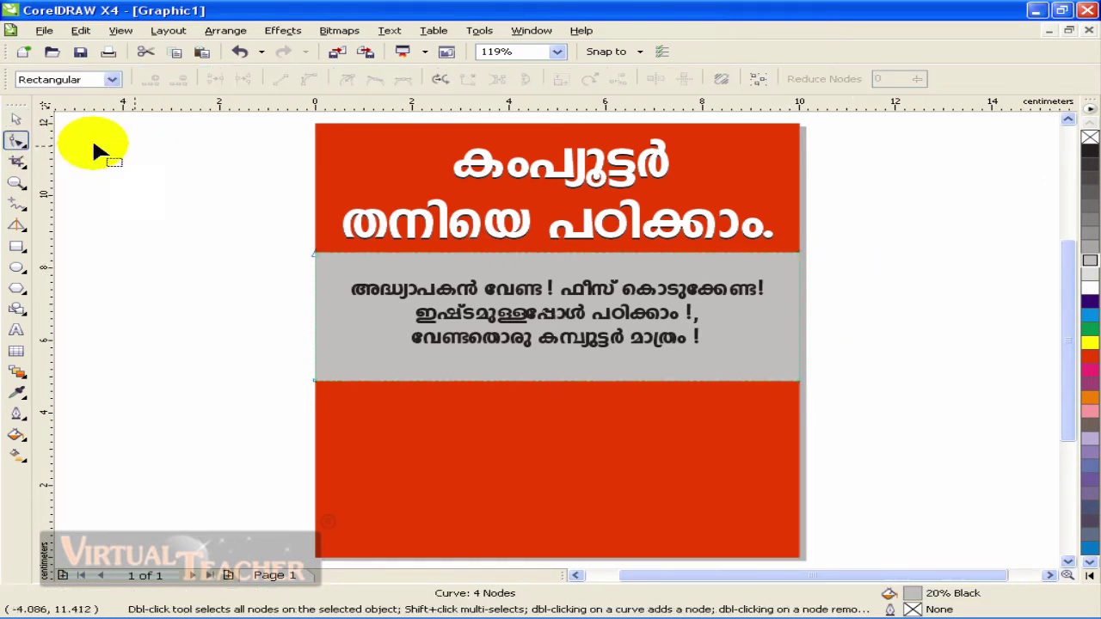
{"action": "left_click", "coordinate": [563, 254]}
{"action": "right_click", "coordinate": [563, 260]}
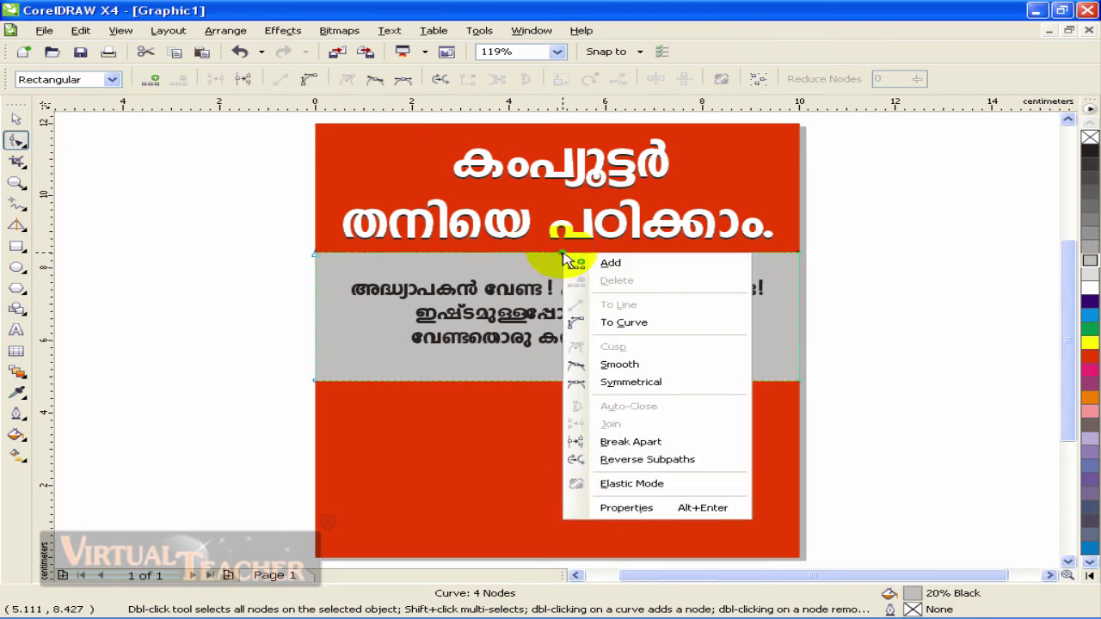
{"action": "left_click", "coordinate": [624, 322]}
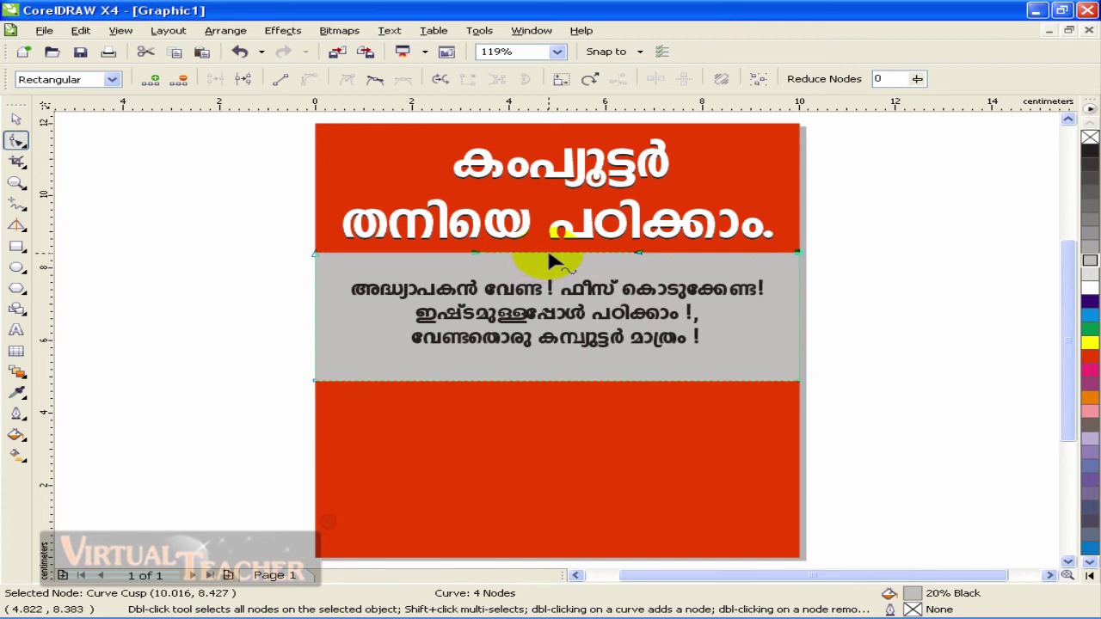
{"action": "left_click_drag", "start_coordinate": [548, 256], "coordinate": [549, 274]}
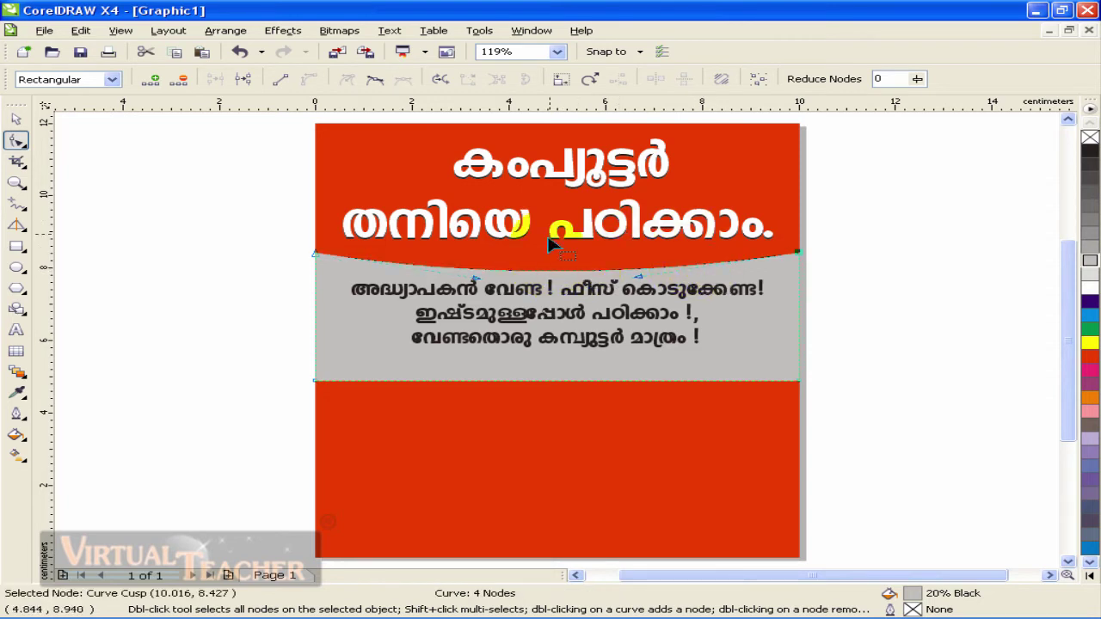
Bend the grey band's bottom edge upward into a curve.
{"action": "left_click", "coordinate": [554, 380]}
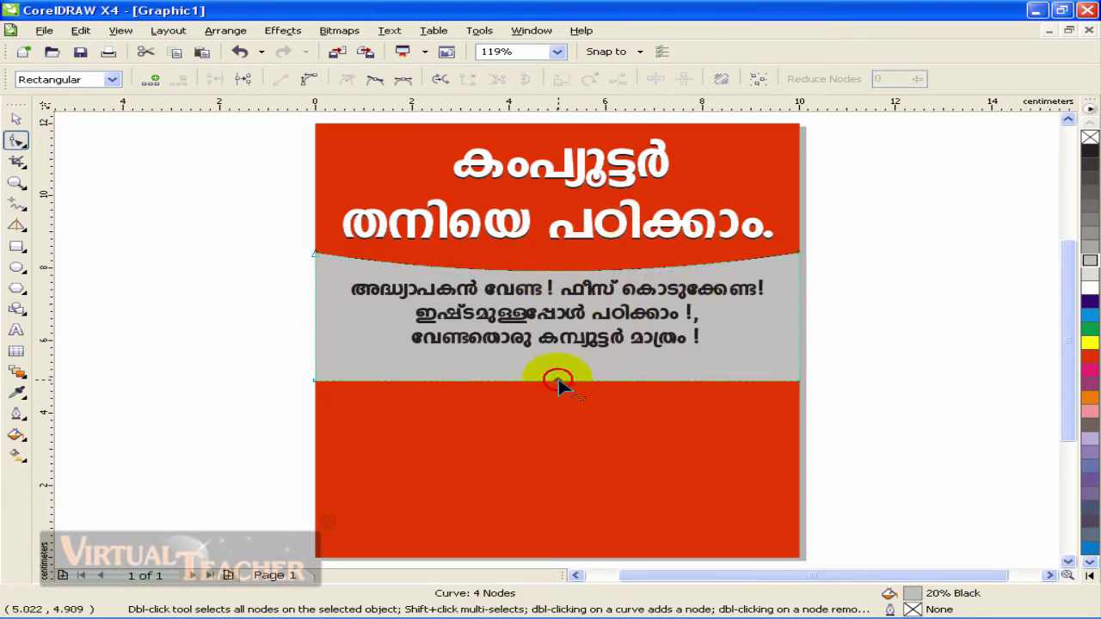
{"action": "right_click", "coordinate": [558, 380]}
{"action": "left_click", "coordinate": [559, 375]}
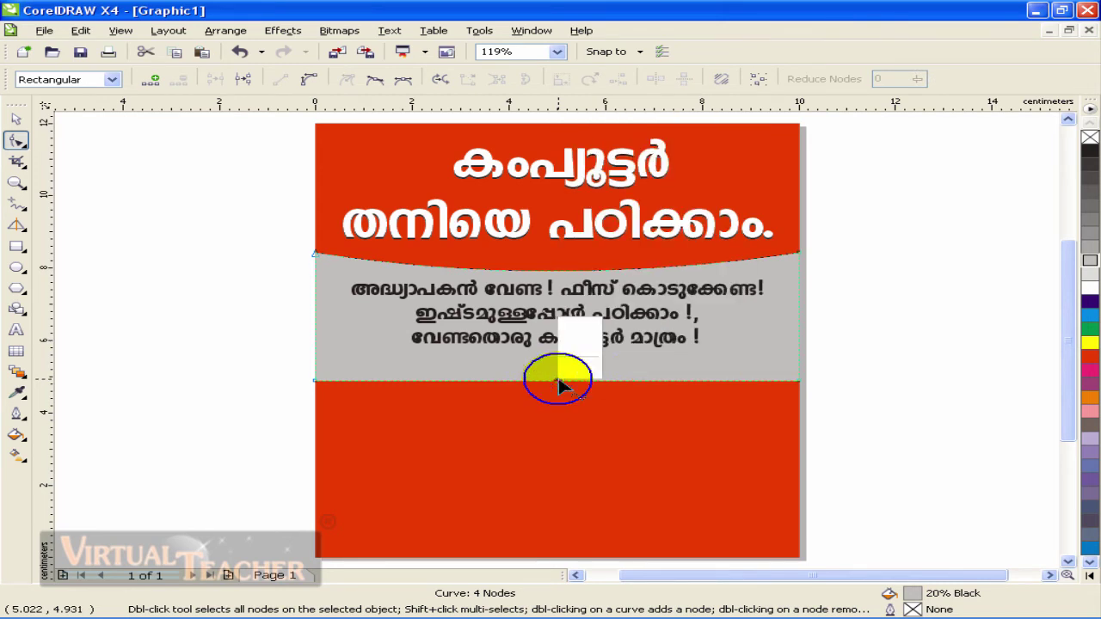
{"action": "right_click", "coordinate": [559, 375]}
{"action": "left_click", "coordinate": [629, 183]}
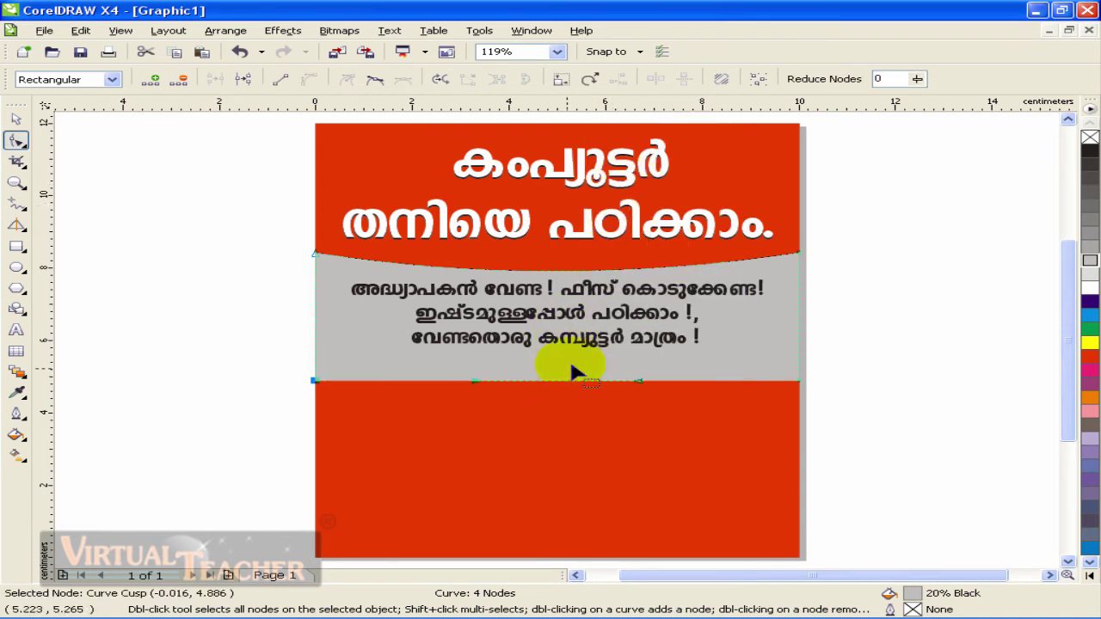
{"action": "mouse_move", "coordinate": [555, 380]}
{"action": "left_mouse_down"}
{"action": "mouse_move", "coordinate": [555, 353]}
{"action": "mouse_move", "coordinate": [556, 366]}
{"action": "left_mouse_up"}
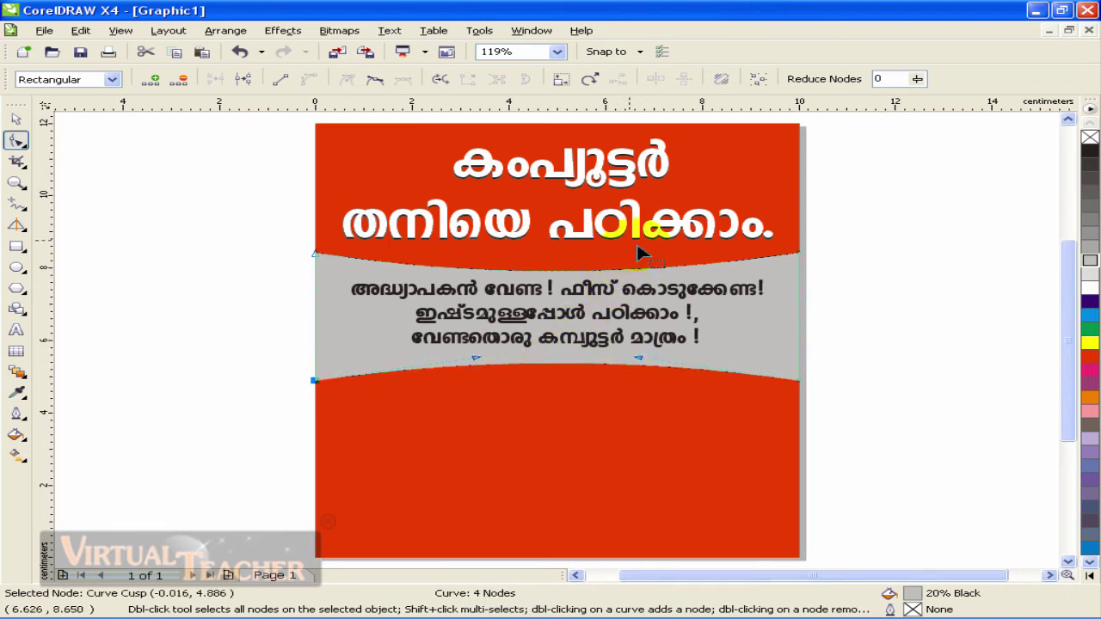
{"action": "key", "text": "space"}
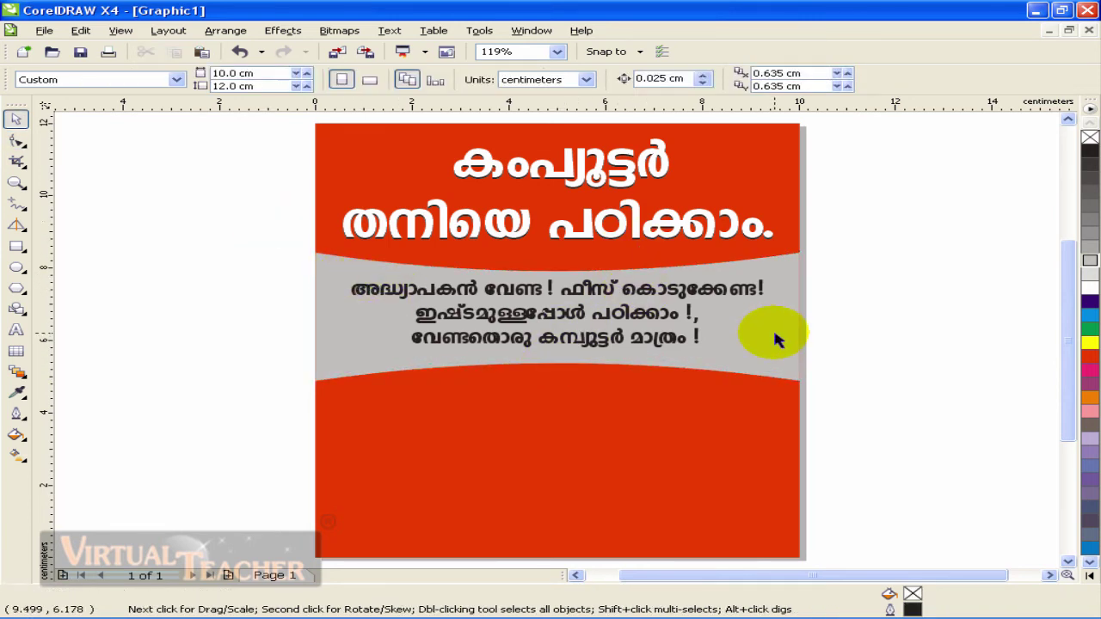
Nudge the grey band and its Malayalam text up two steps.
{"action": "left_click", "coordinate": [686, 295]}
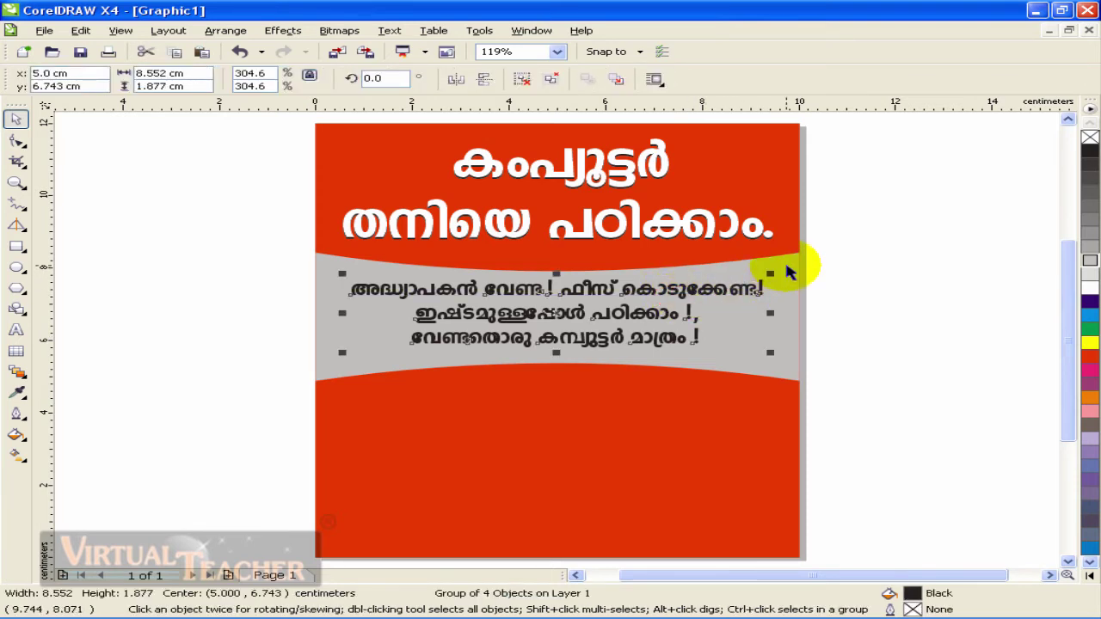
{"action": "left_click", "coordinate": [791, 268], "text": "shift"}
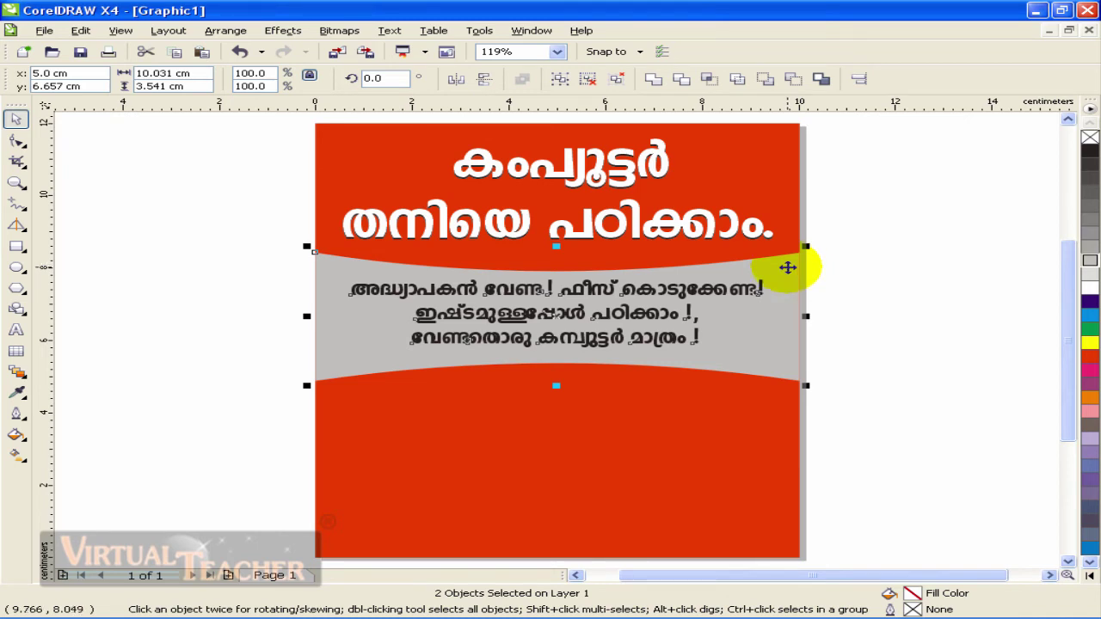
{"action": "left_click", "coordinate": [864, 270]}
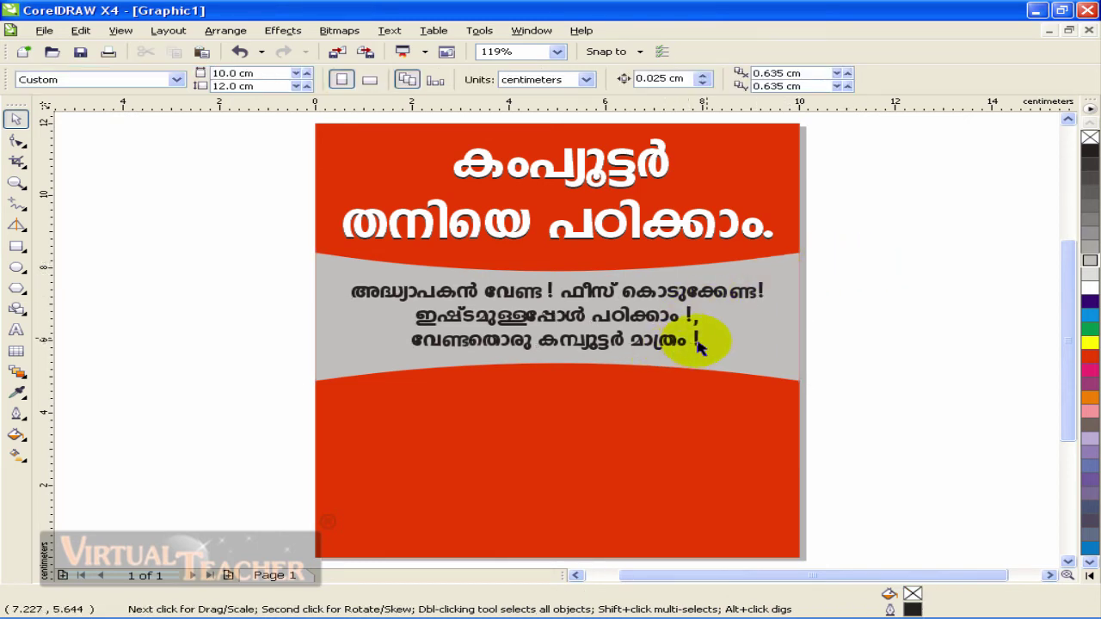
{"action": "left_click_drag", "start_coordinate": [266, 228], "coordinate": [850, 445]}
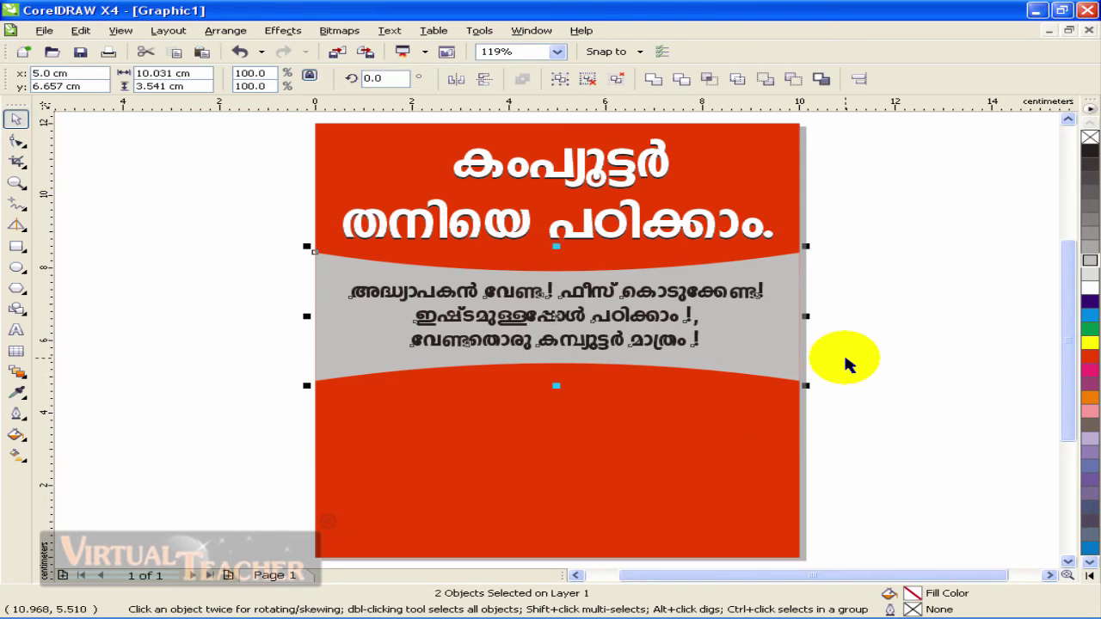
{"action": "key", "text": "Up"}
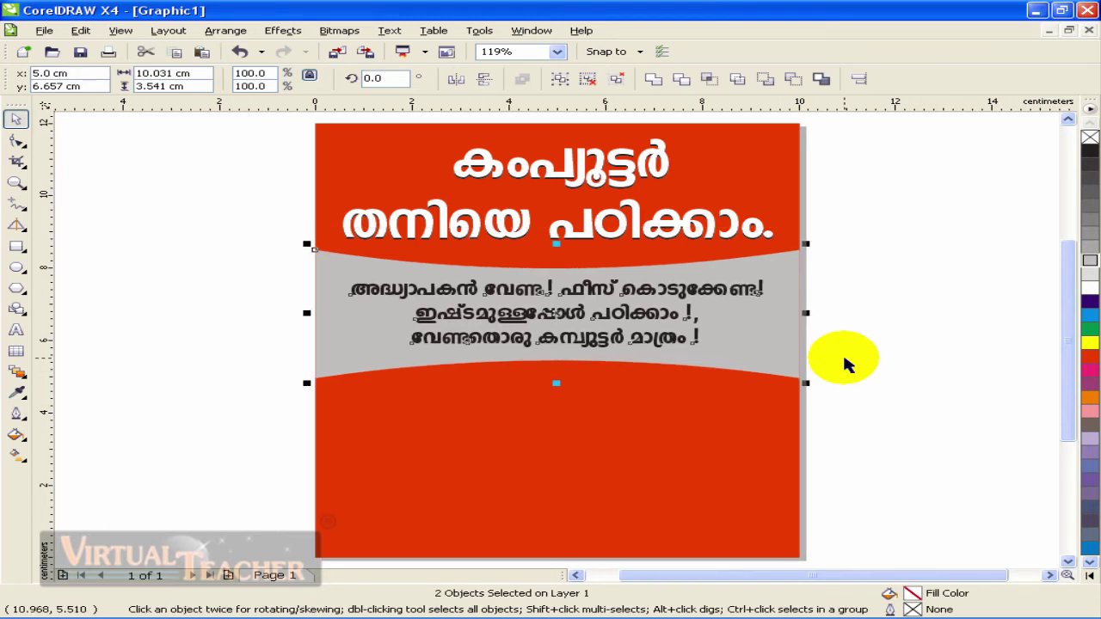
{"action": "key", "text": "Up"}
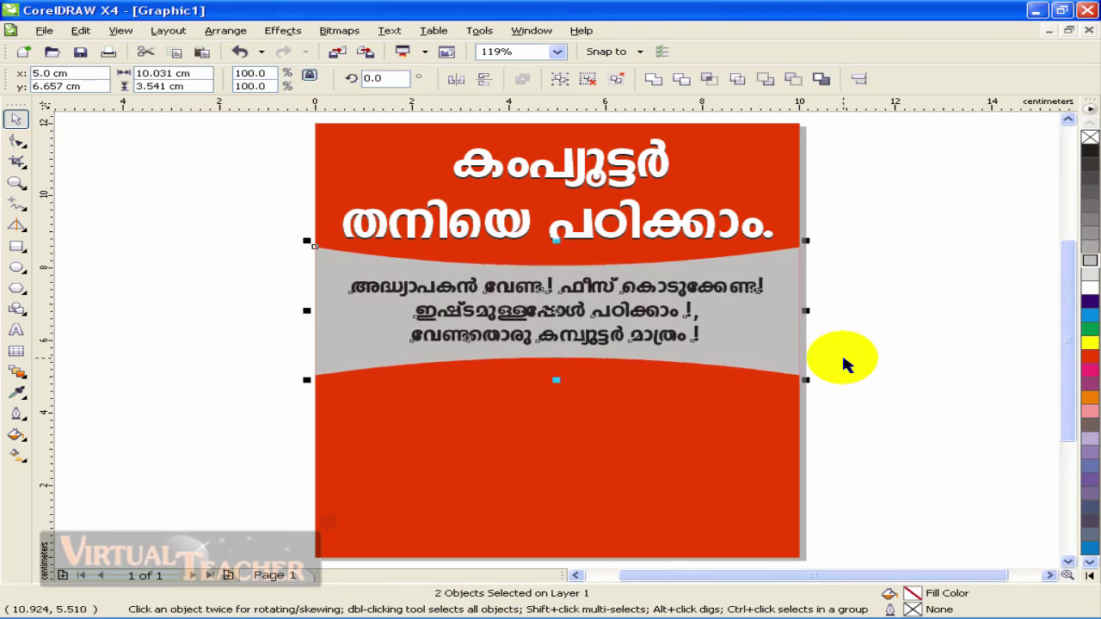
{"action": "left_click", "coordinate": [844, 360]}
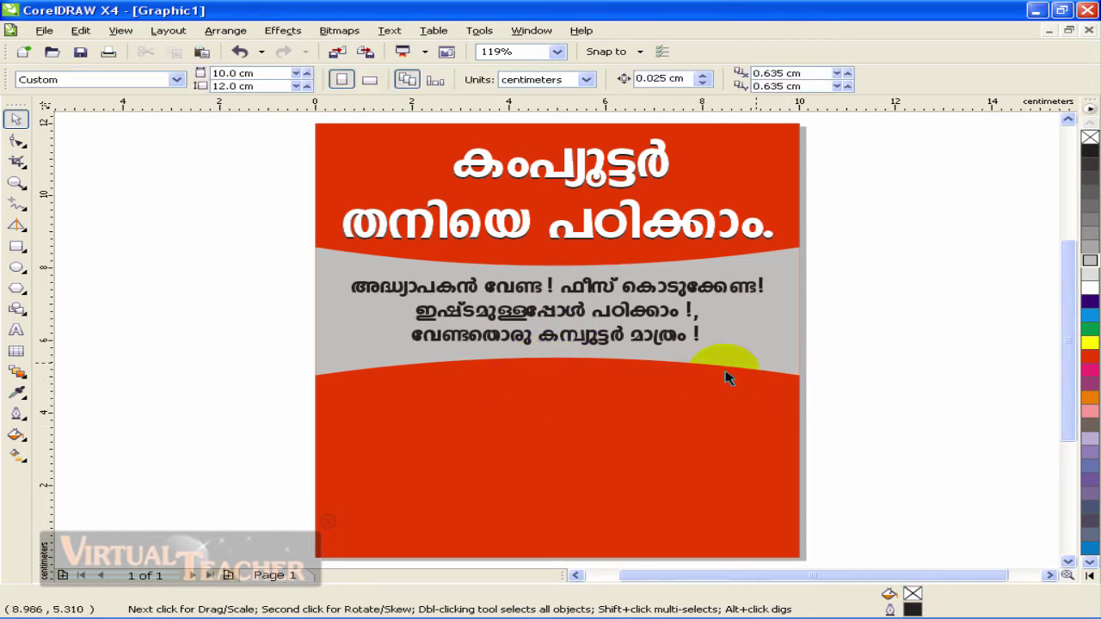
Paste the one-line software list from Windows to Walkthrough below the grey band.
{"action": "left_click", "coordinate": [851, 351]}
{"action": "key", "text": "ctrl+v"}
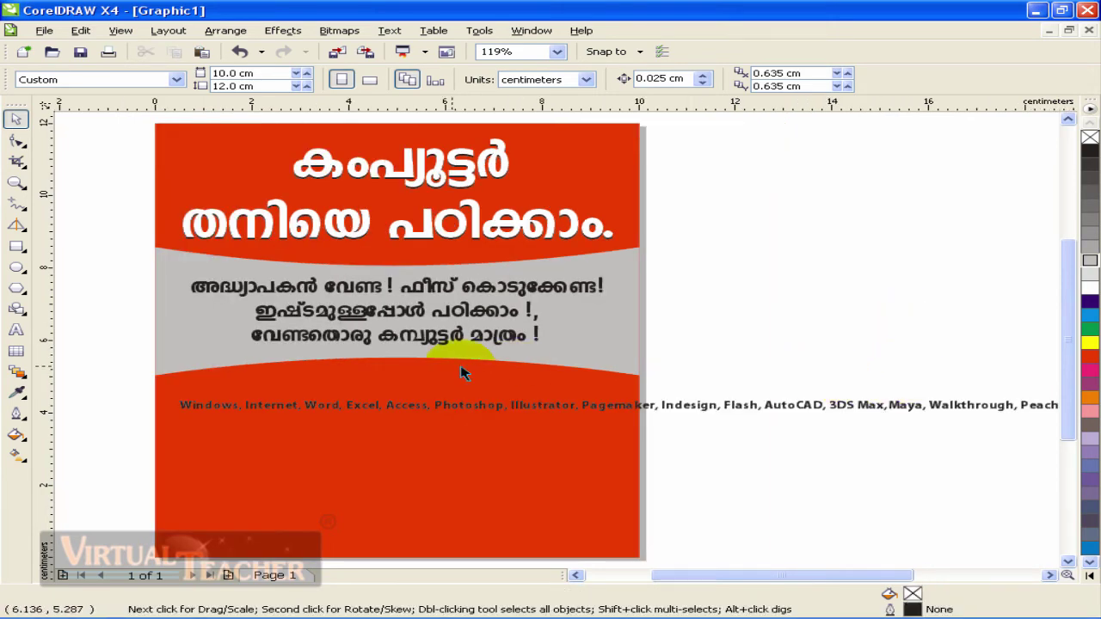
{"action": "left_click", "coordinate": [441, 403]}
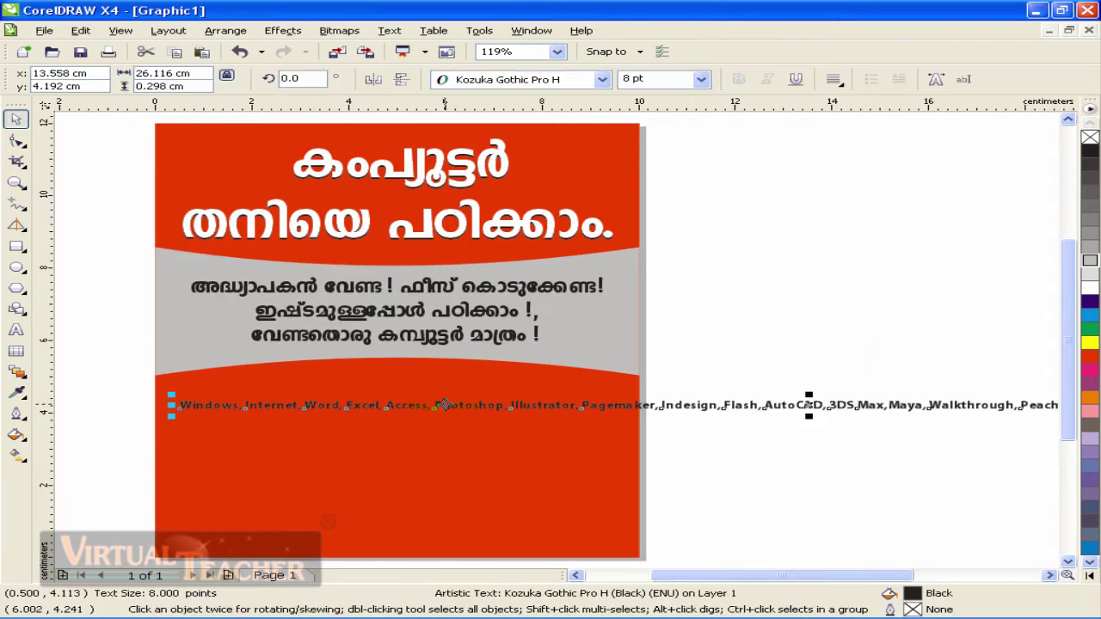
{"action": "mouse_move", "coordinate": [442, 403]}
{"action": "left_mouse_down"}
{"action": "mouse_move", "coordinate": [543, 406]}
{"action": "mouse_move", "coordinate": [459, 404]}
{"action": "left_mouse_up"}
{"action": "scroll", "coordinate": [787, 290], "scroll_direction": "up", "scroll_amount": 1}
{"action": "left_click", "coordinate": [772, 347]}
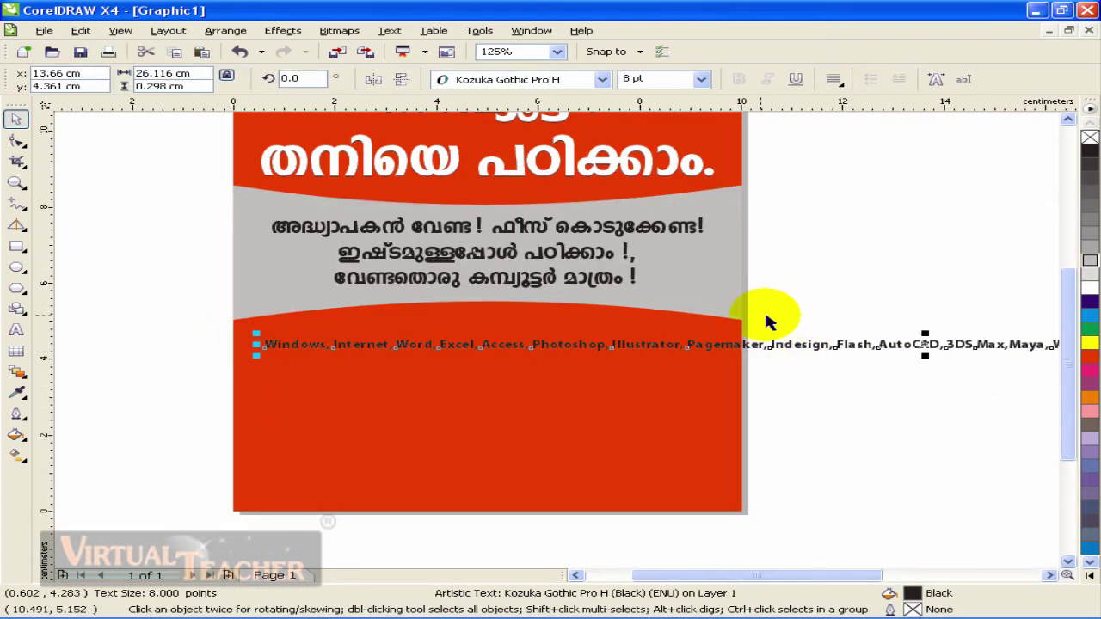
Break the software list into three lines, the third starting at Dac Easy.
{"action": "mouse_move", "coordinate": [504, 346]}
{"action": "left_mouse_down"}
{"action": "mouse_move", "coordinate": [492, 347]}
{"action": "mouse_move", "coordinate": [494, 336]}
{"action": "left_mouse_up"}
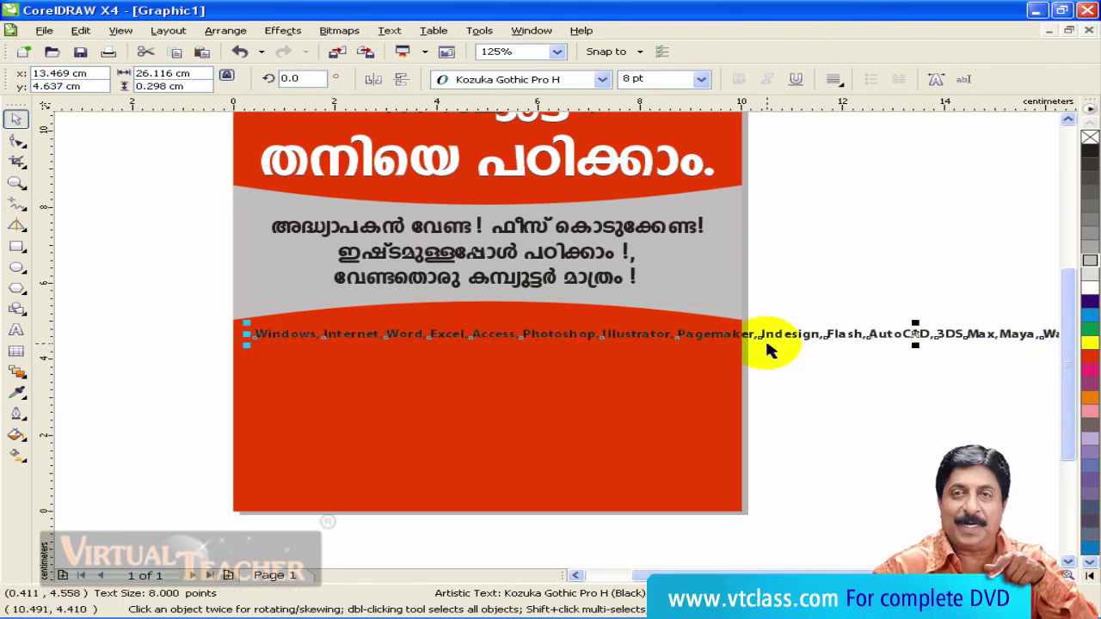
{"action": "double_click", "coordinate": [695, 335]}
{"action": "key", "text": "Return"}
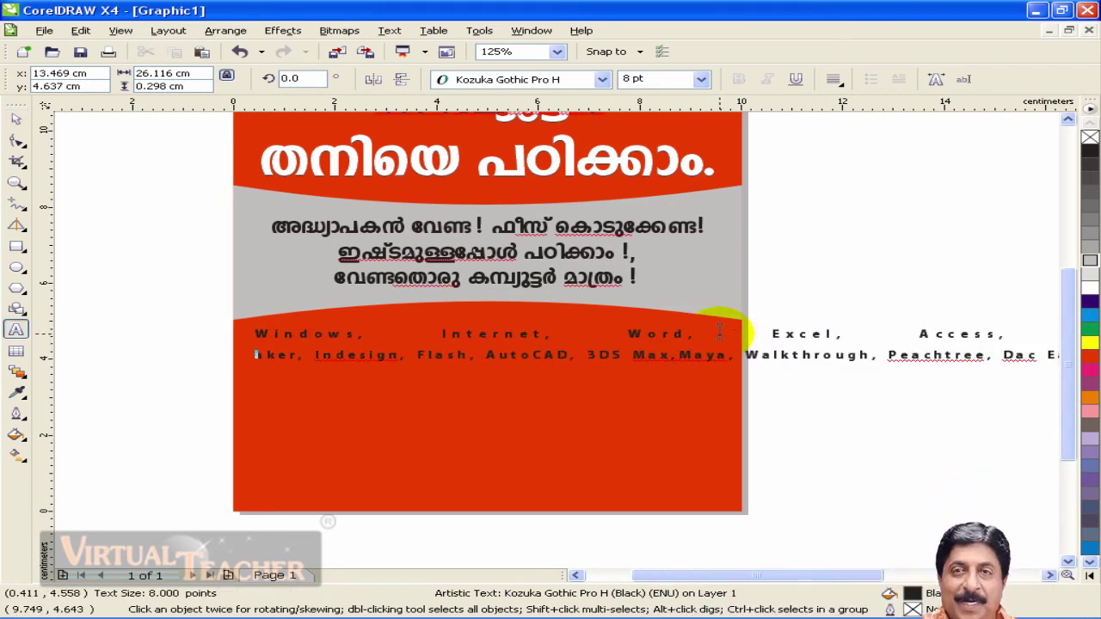
{"action": "left_click", "coordinate": [841, 83]}
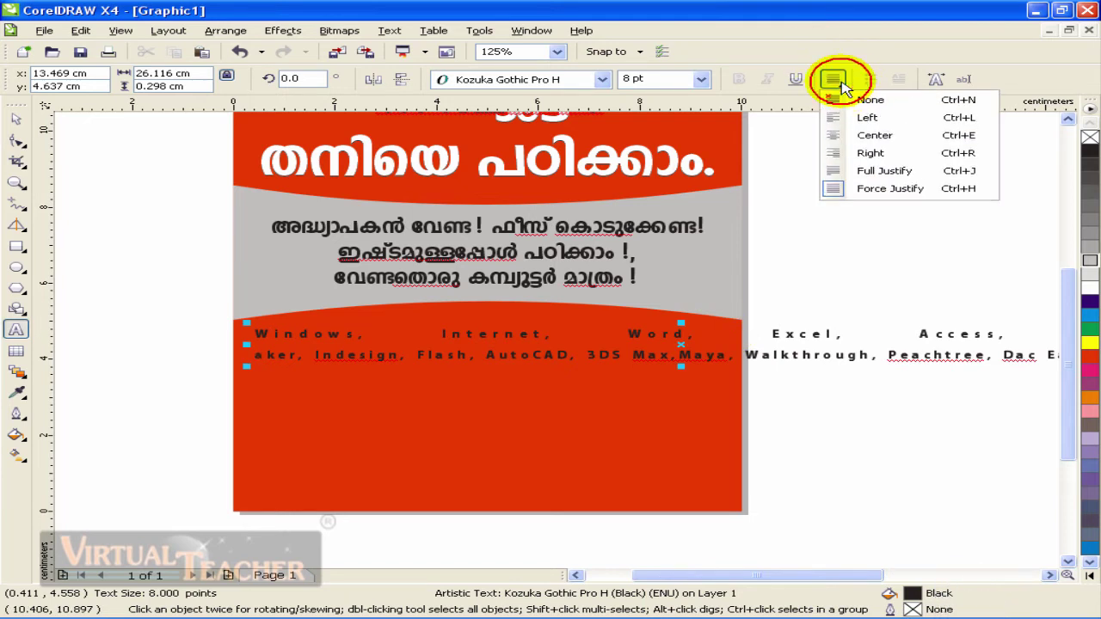
{"action": "left_click", "coordinate": [847, 115]}
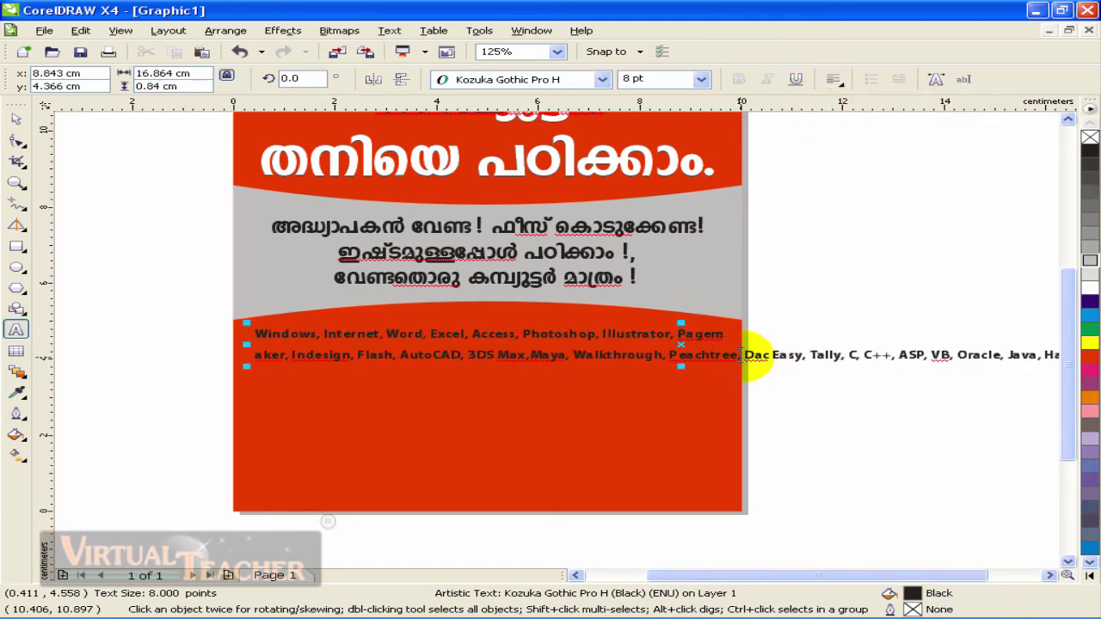
{"action": "key", "text": "Return"}
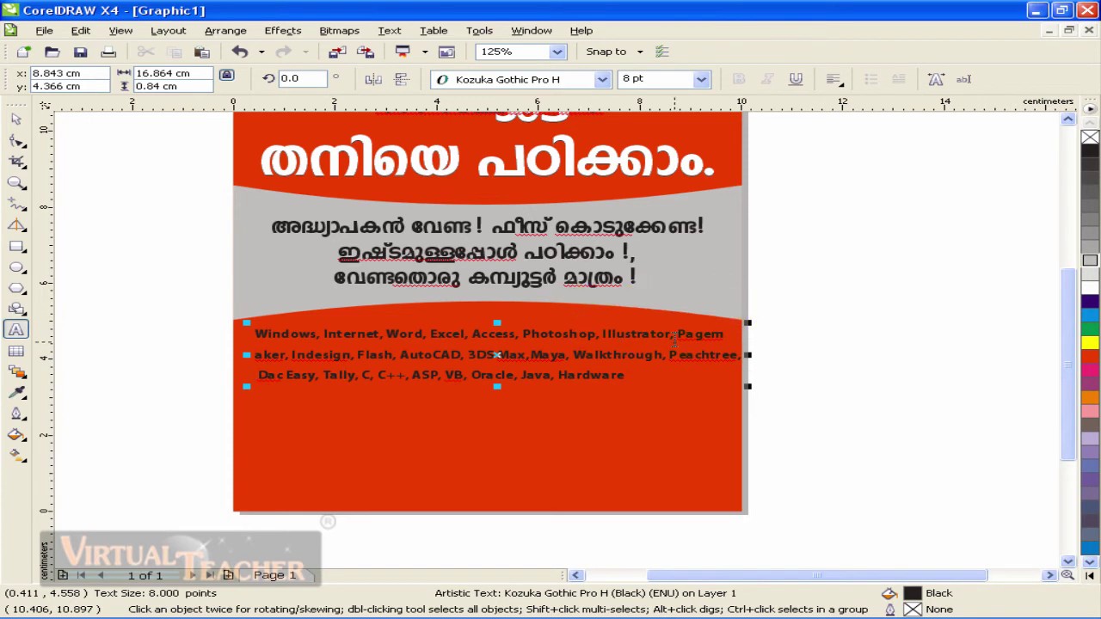
Fully justify the software list and adjust the line break at Pagem.
{"action": "left_click", "coordinate": [16, 118]}
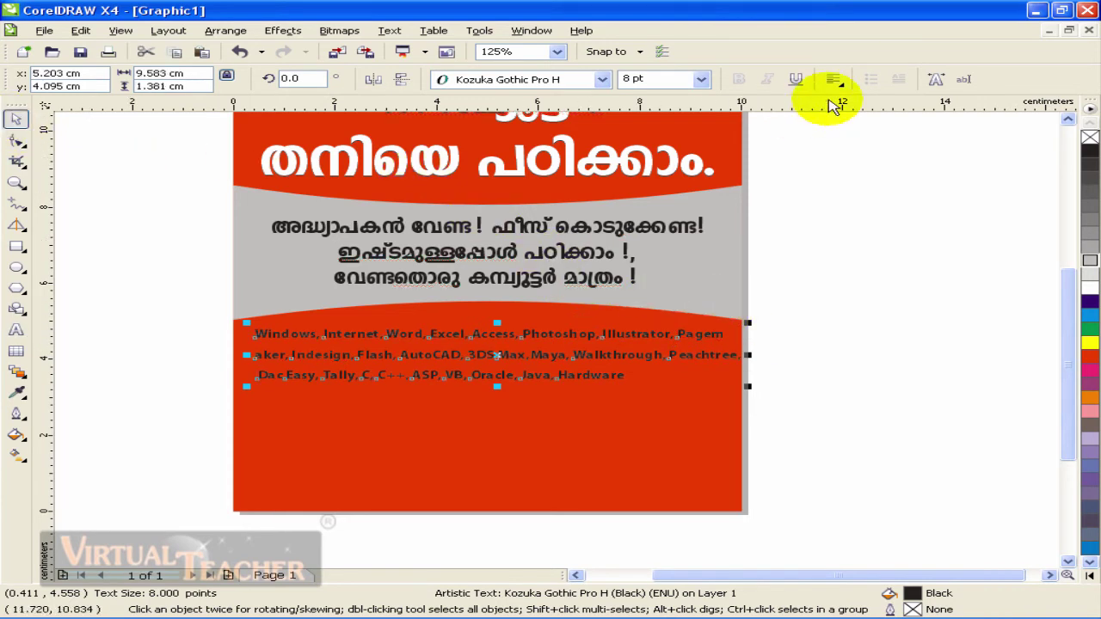
{"action": "left_click", "coordinate": [832, 79]}
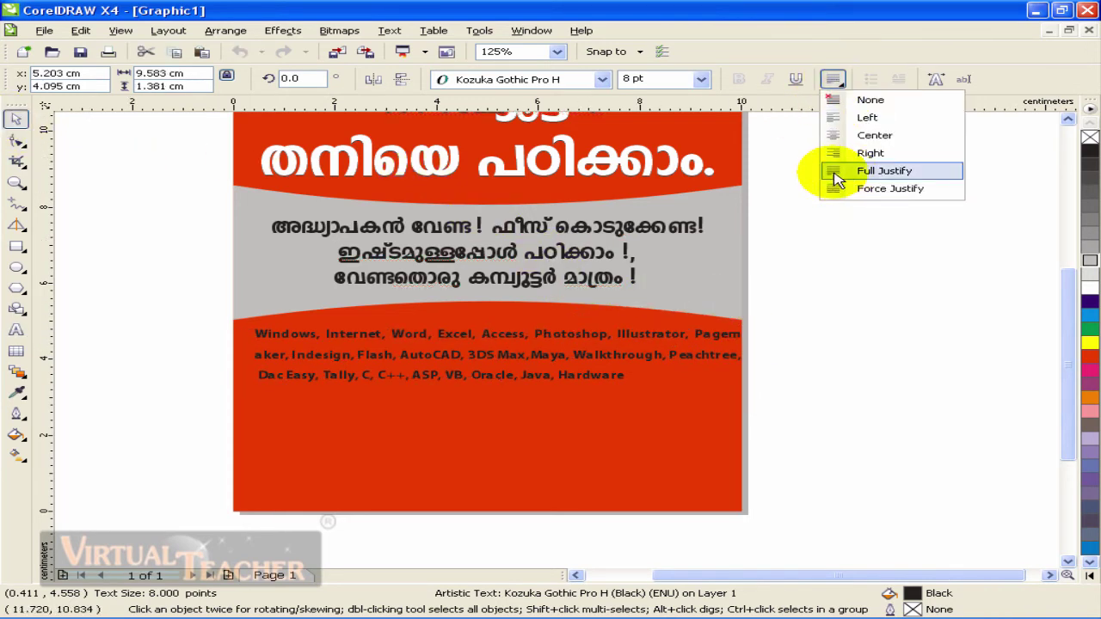
{"action": "left_click", "coordinate": [839, 172]}
{"action": "double_click", "coordinate": [705, 334]}
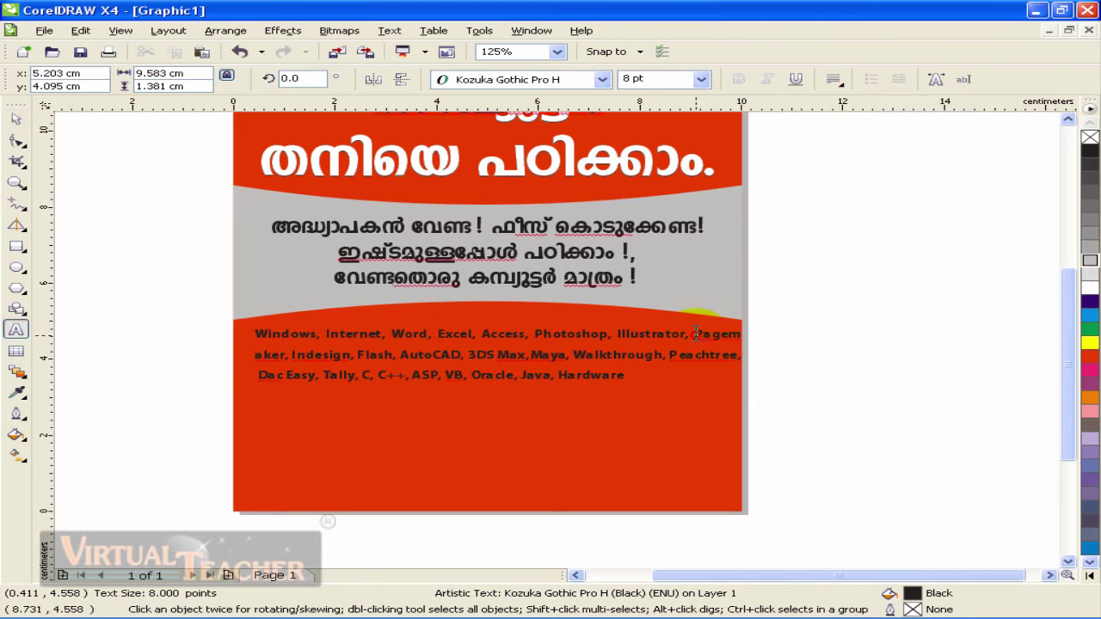
{"action": "left_click", "coordinate": [697, 333]}
{"action": "key", "text": "Return"}
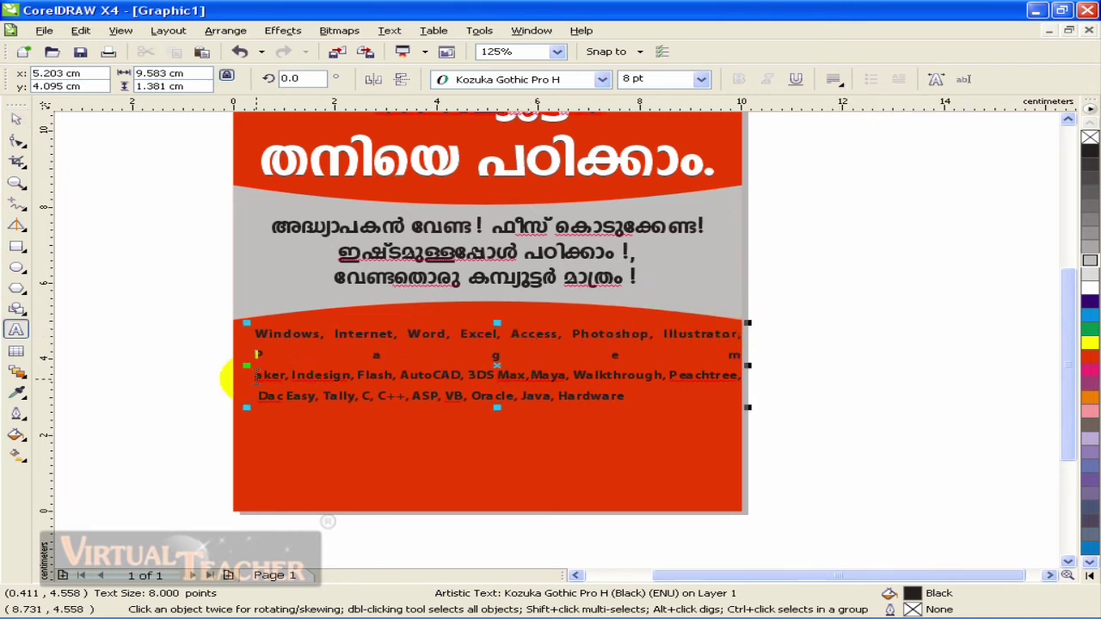
{"action": "key", "text": "BackSpace"}
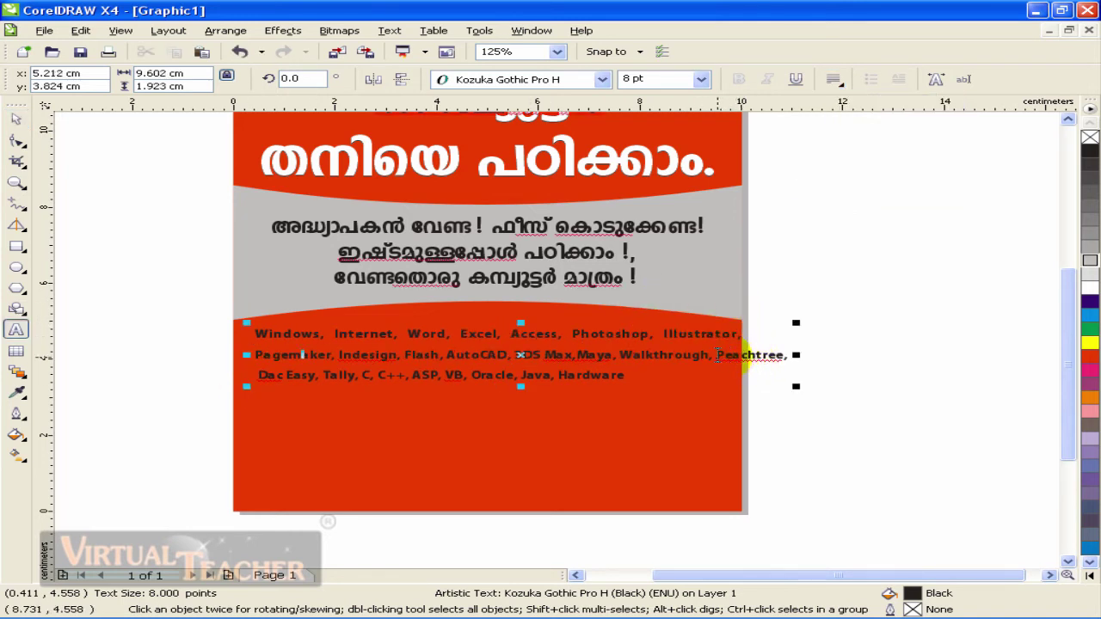
{"action": "key", "text": "ctrl+space"}
Force-justify the software list lines and move the block up about half a centimetre.
{"action": "left_click", "coordinate": [368, 322]}
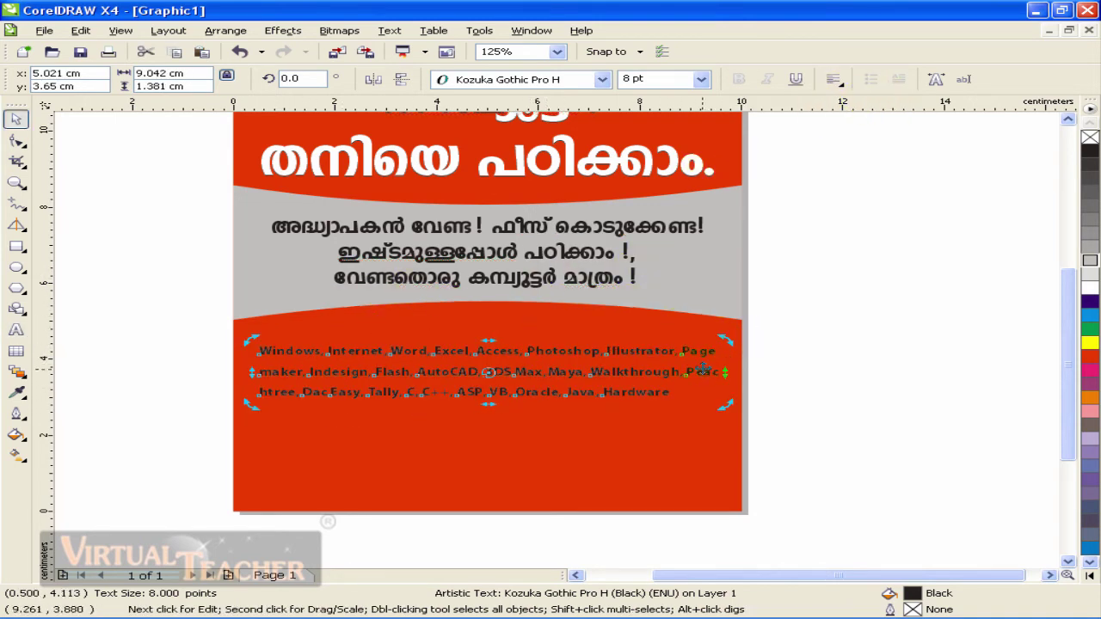
{"action": "left_click", "coordinate": [834, 81]}
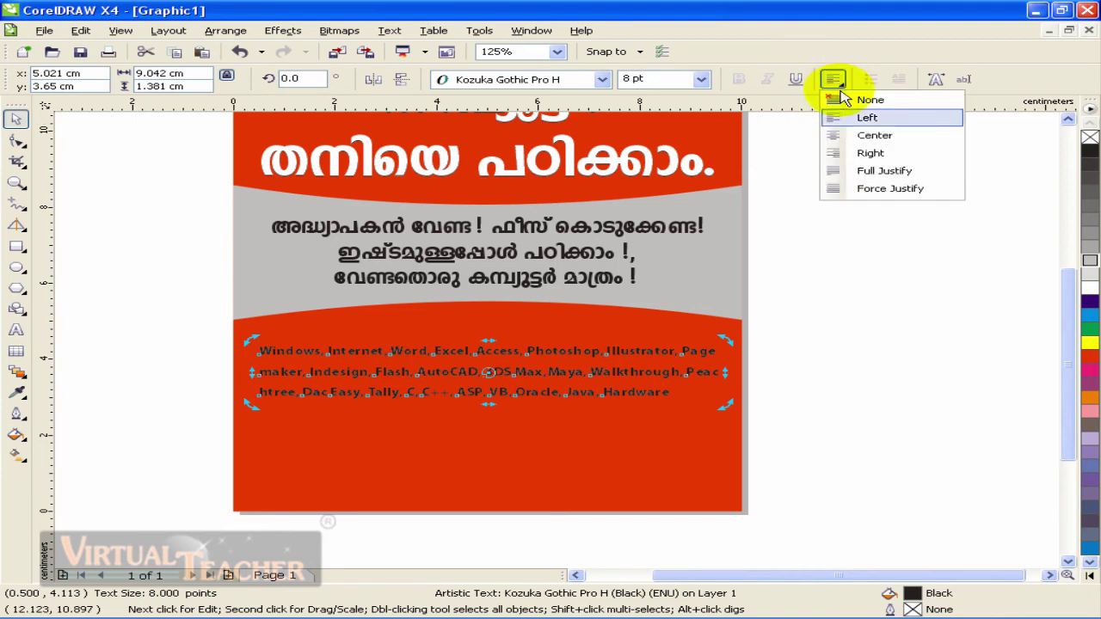
{"action": "left_click", "coordinate": [839, 194]}
{"action": "left_click", "coordinate": [836, 190]}
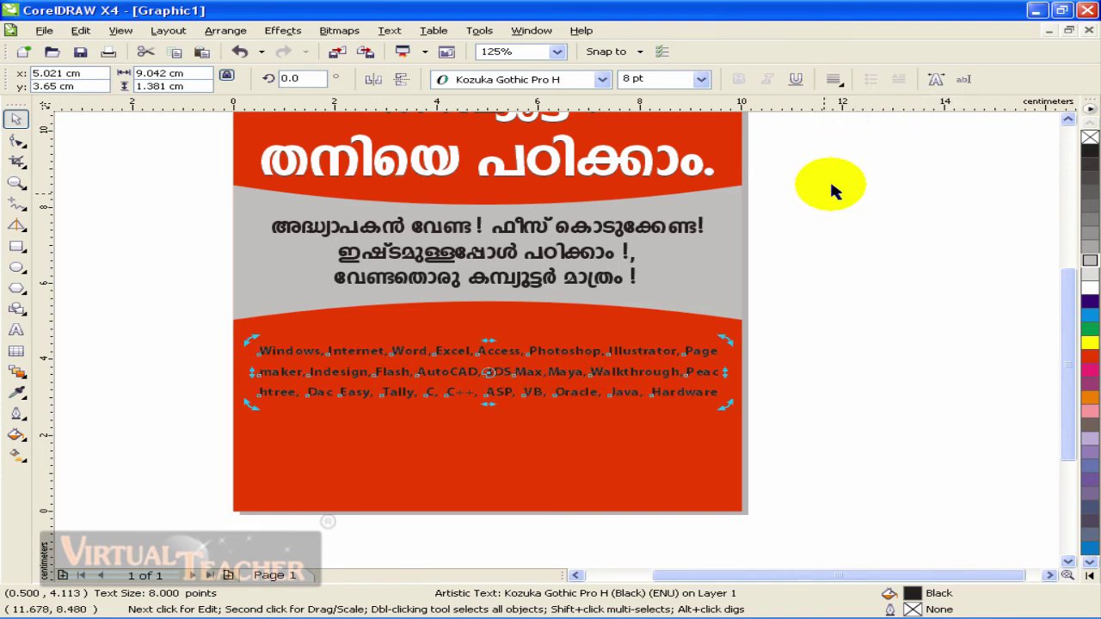
{"action": "left_click", "coordinate": [823, 263]}
{"action": "left_click", "coordinate": [569, 353]}
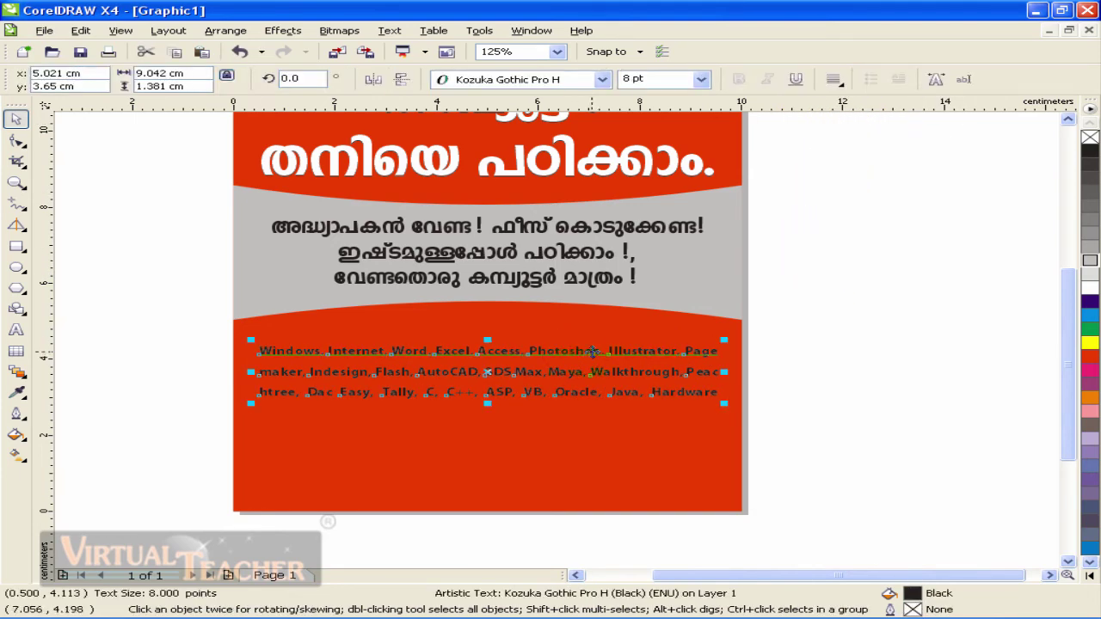
{"action": "left_click_drag", "start_coordinate": [600, 354], "coordinate": [604, 336]}
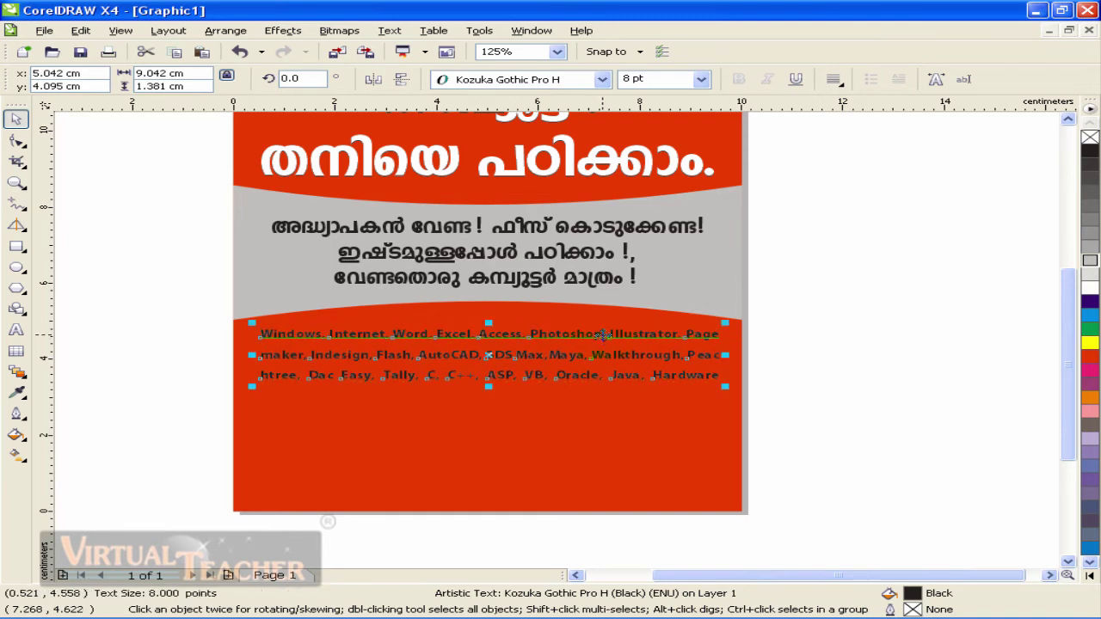
Draw a white rectangle with no outline covering the software list area.
{"action": "left_click", "coordinate": [17, 247]}
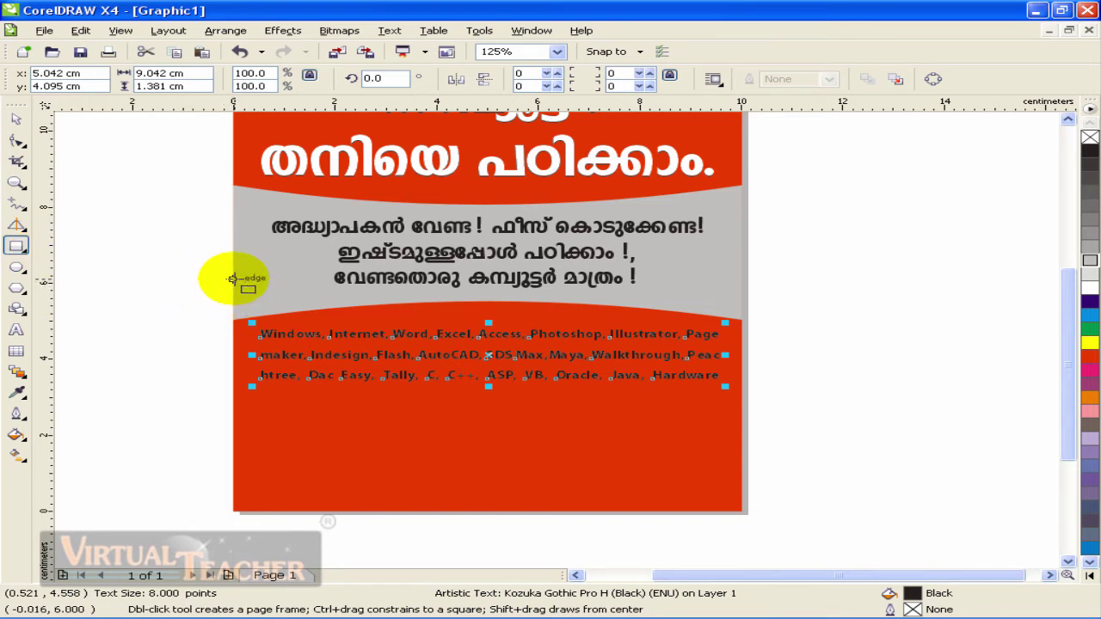
{"action": "left_click_drag", "start_coordinate": [233, 278], "coordinate": [741, 395]}
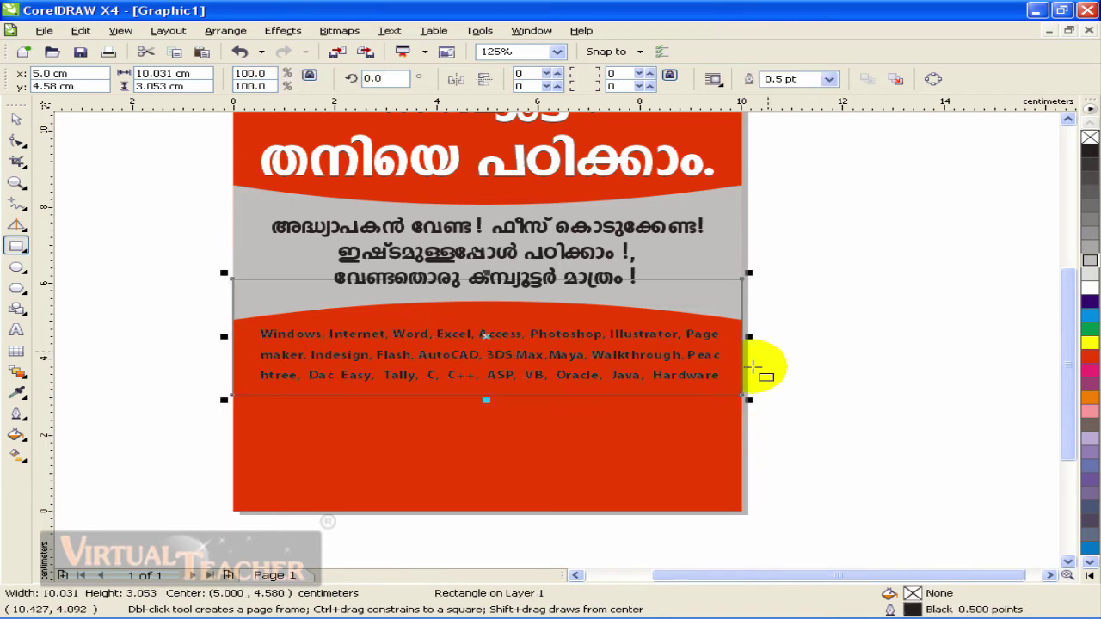
{"action": "left_click", "coordinate": [1087, 289]}
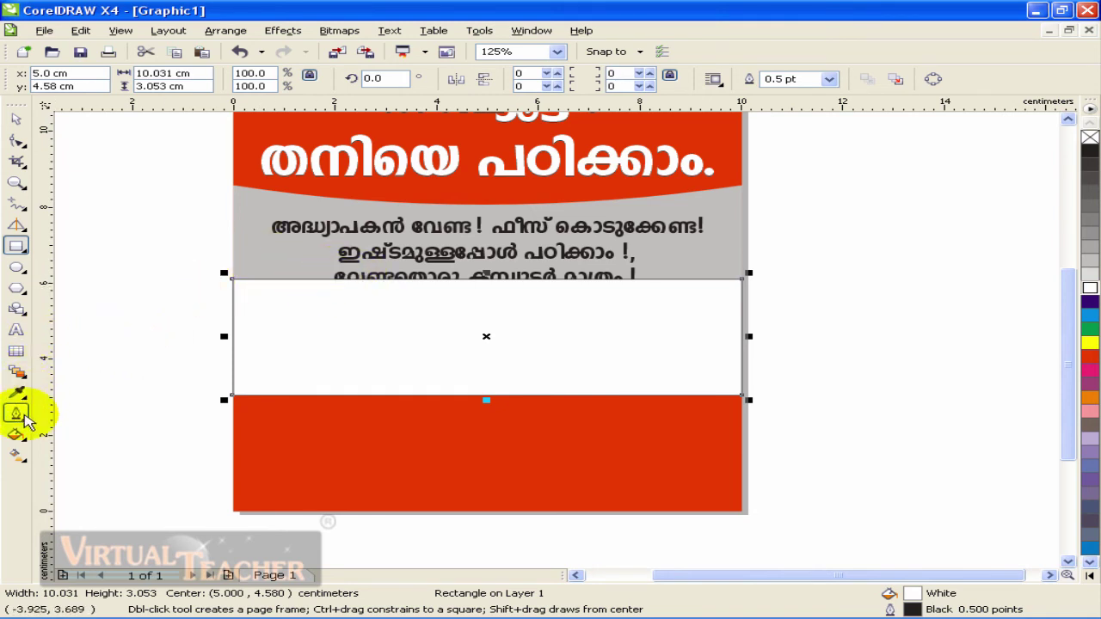
{"action": "left_click", "coordinate": [24, 418]}
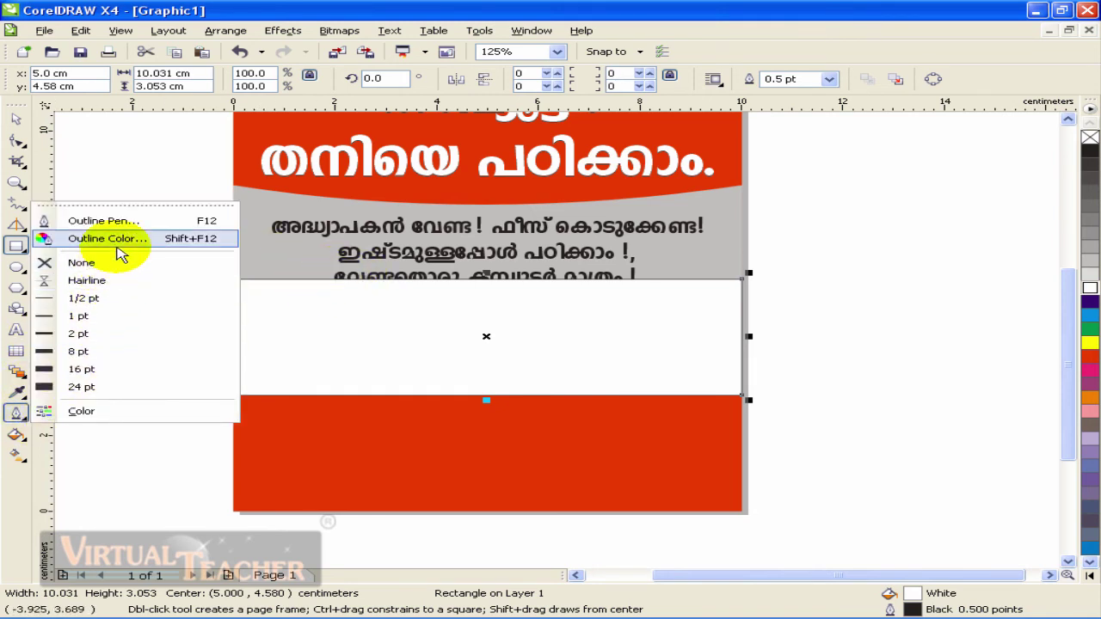
{"action": "left_click", "coordinate": [82, 263]}
{"action": "left_click", "coordinate": [16, 119]}
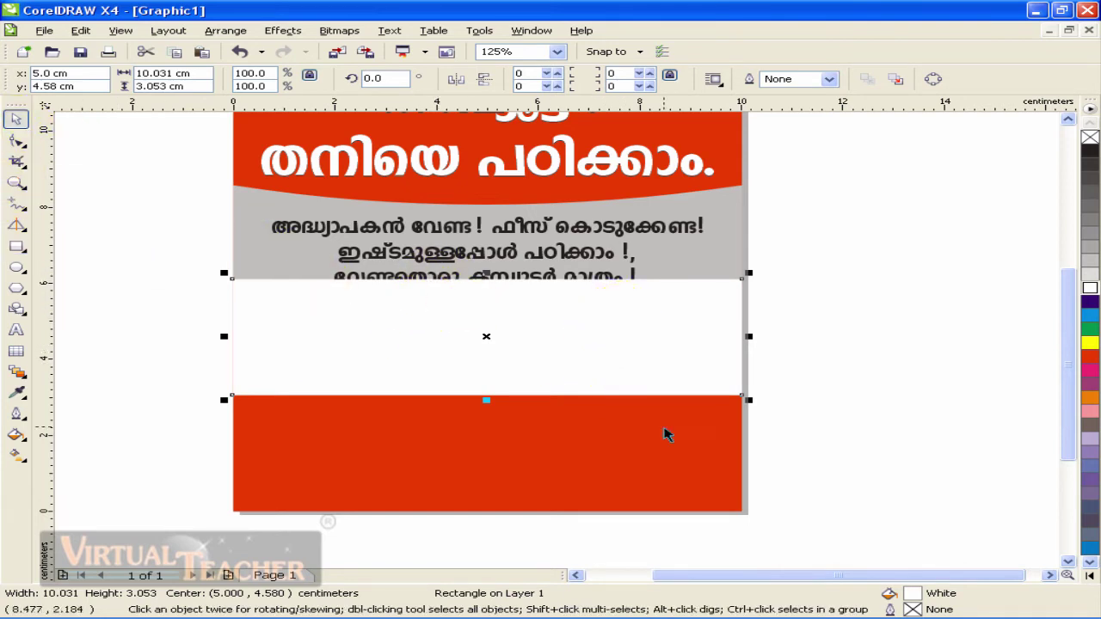
Stack the white rectangle just in front of the red background.
{"action": "left_click", "coordinate": [607, 364]}
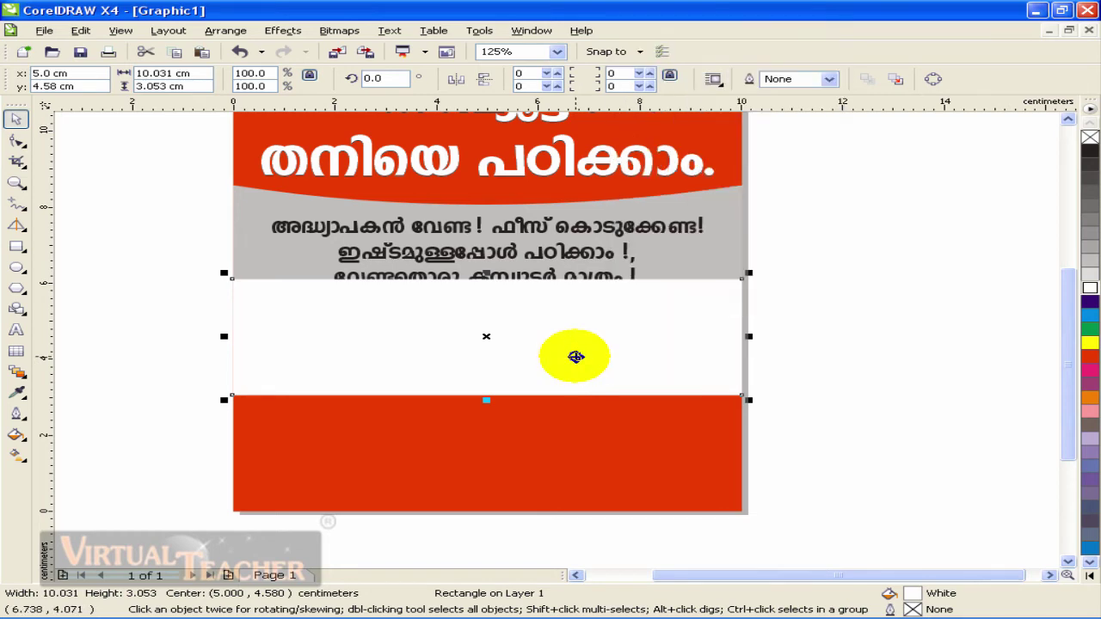
{"action": "right_click", "coordinate": [575, 356]}
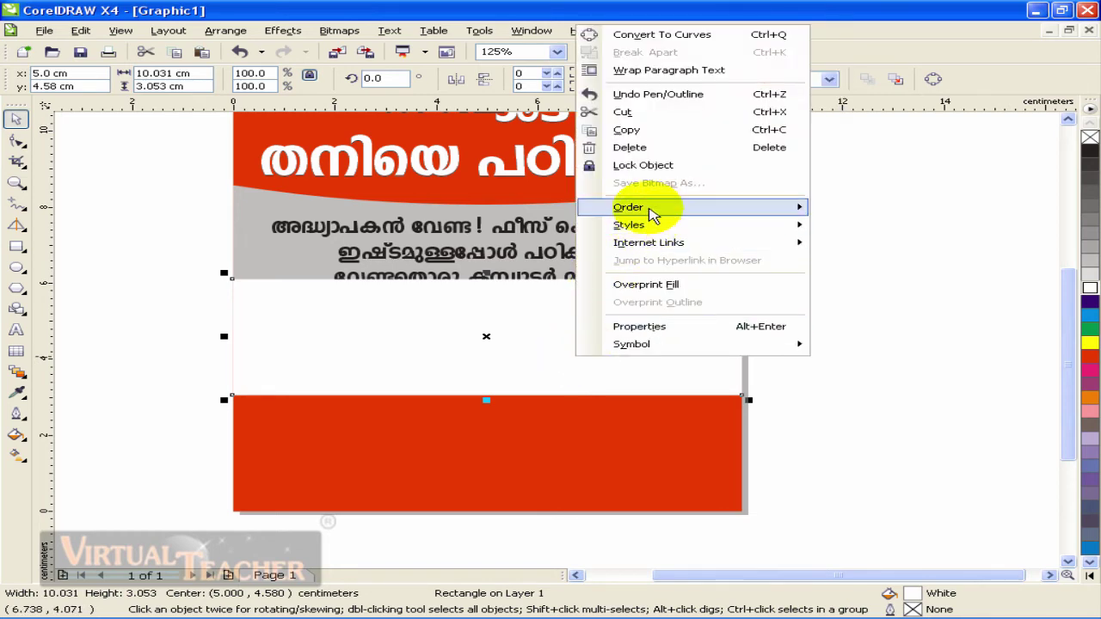
{"action": "mouse_move", "coordinate": [662, 215]}
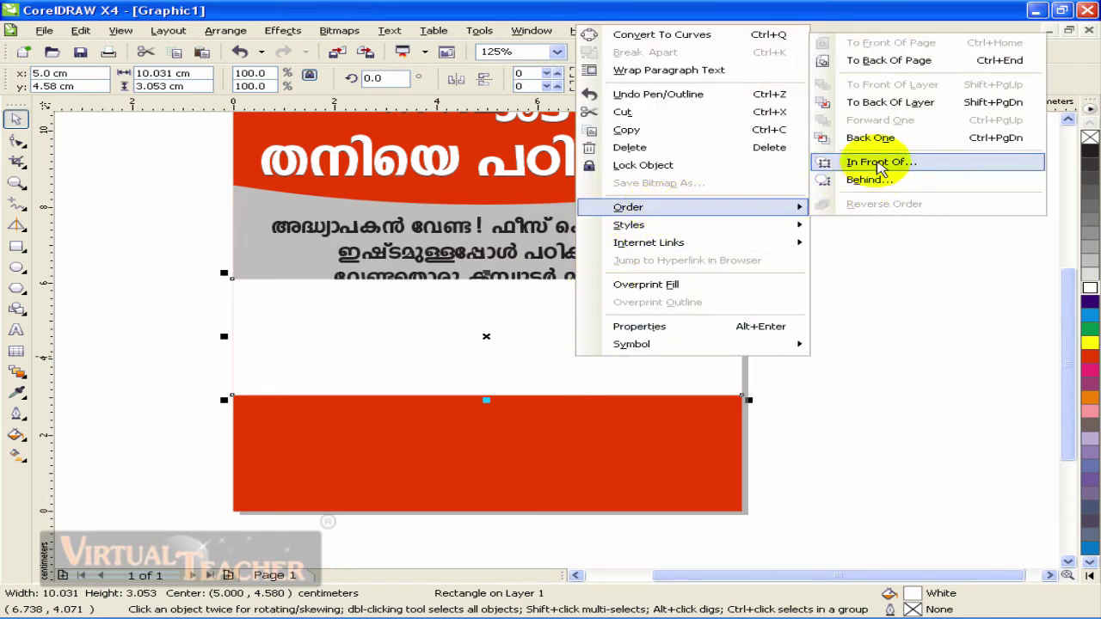
{"action": "left_click", "coordinate": [877, 163]}
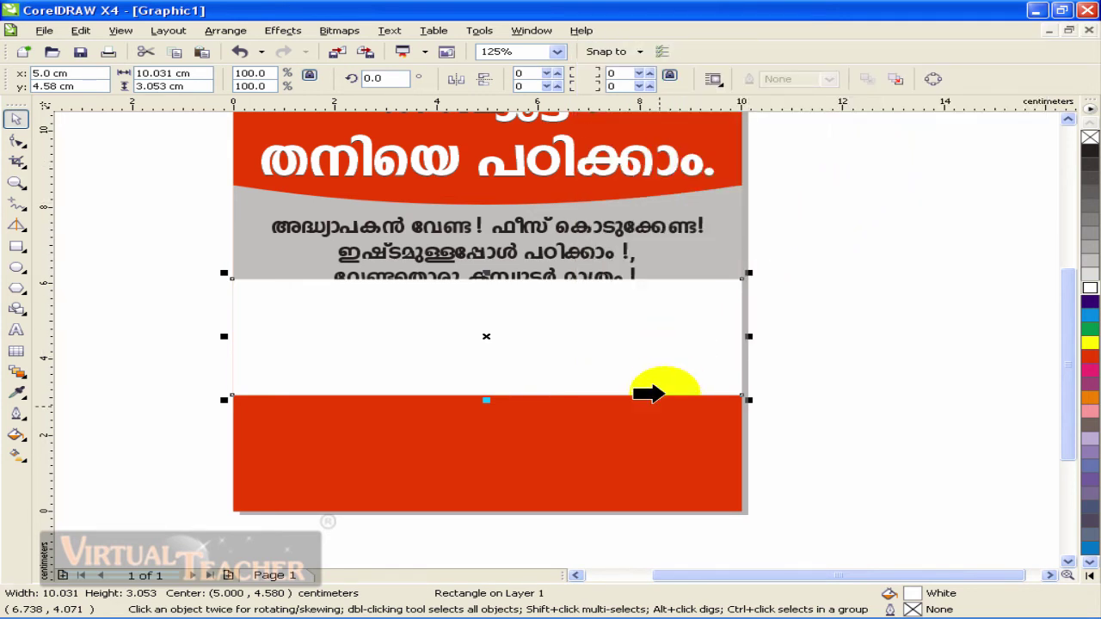
{"action": "left_click", "coordinate": [641, 419]}
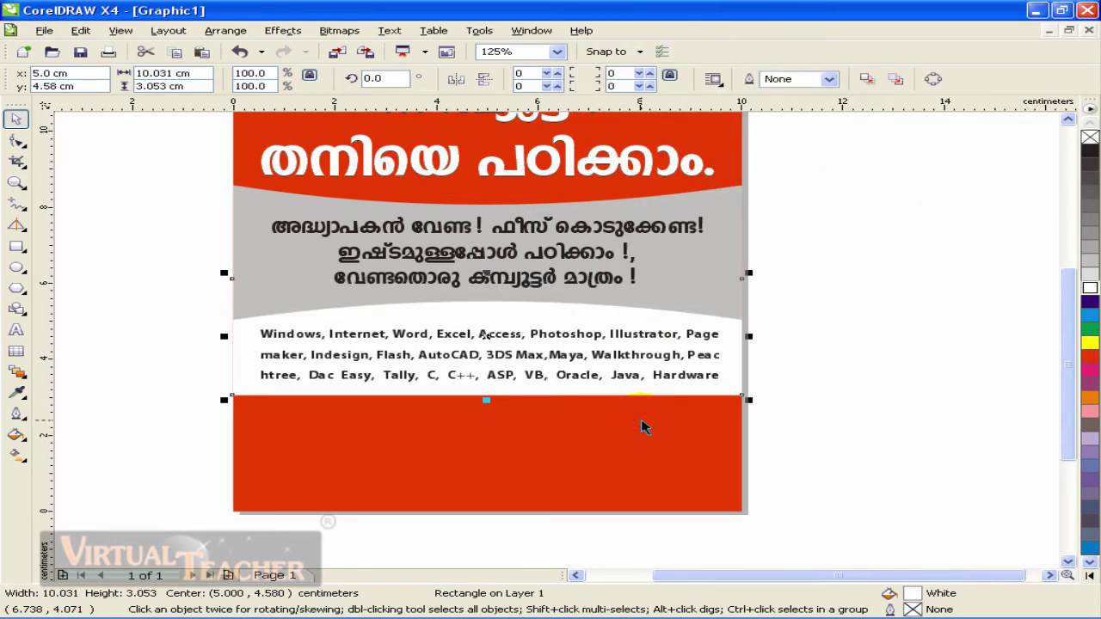
{"action": "key", "text": "Escape"}
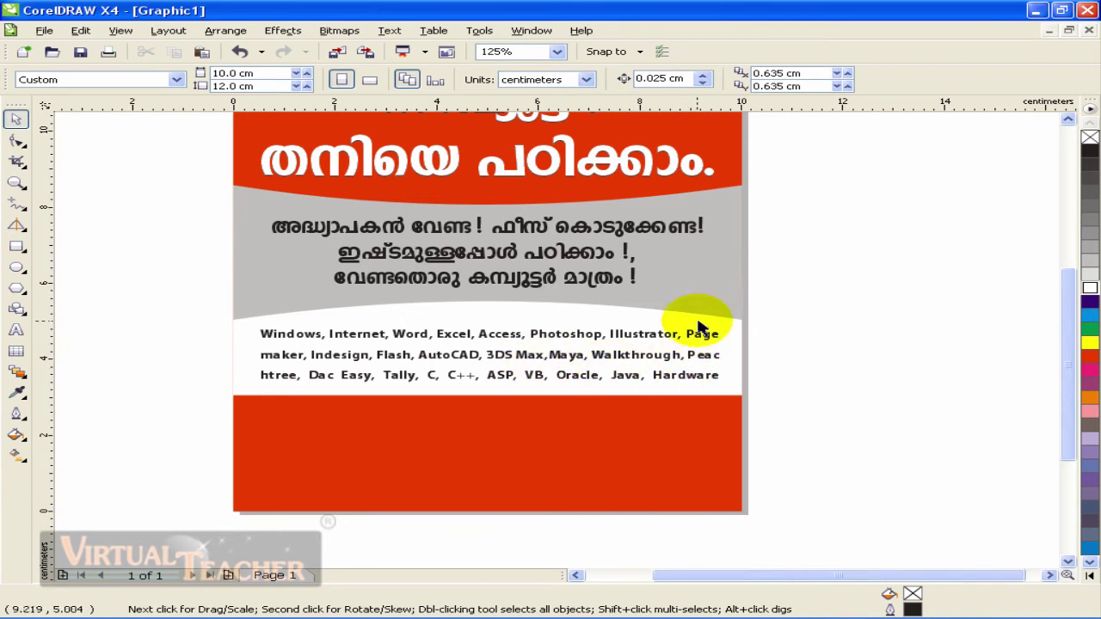
Select the software list together with the white curved band to check their alignment.
{"action": "left_click", "coordinate": [507, 385]}
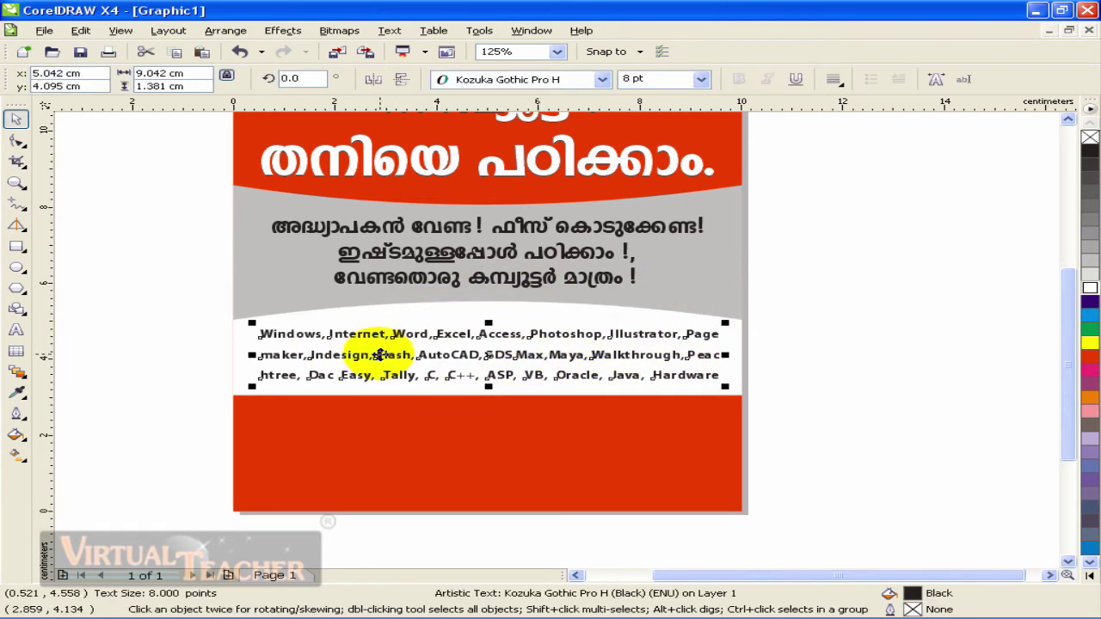
{"action": "left_click", "coordinate": [738, 347], "text": "shift"}
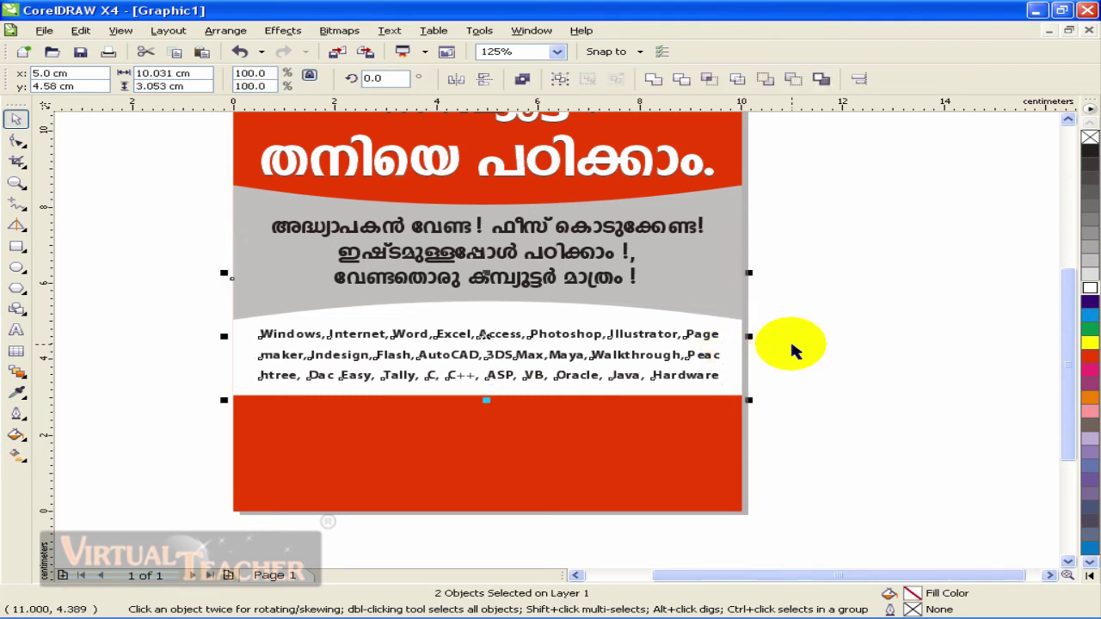
{"action": "left_click", "coordinate": [792, 341]}
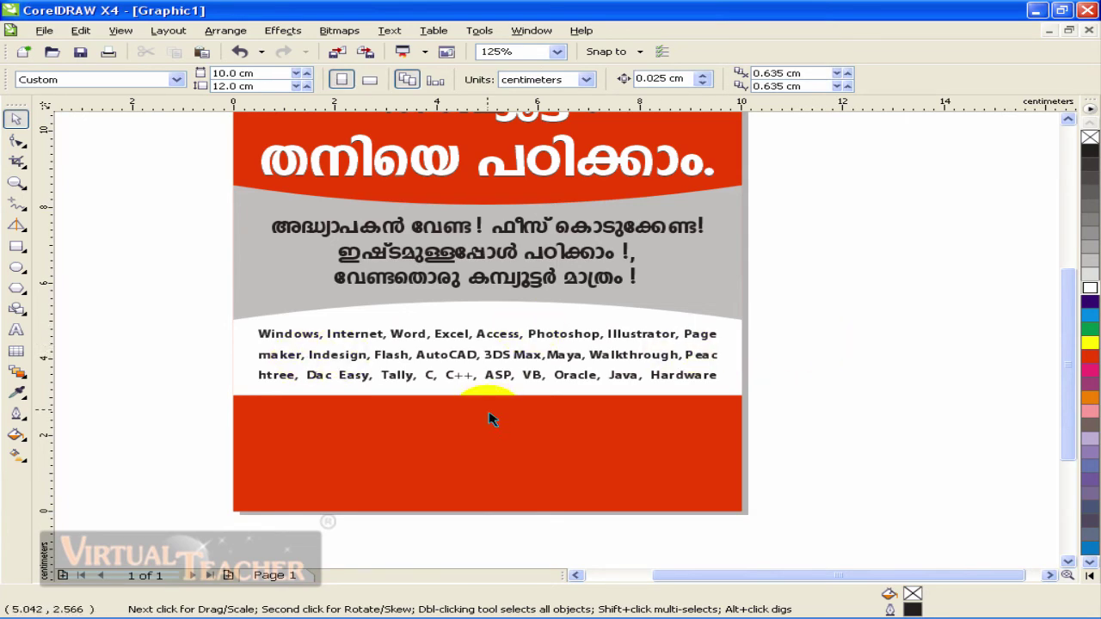
{"action": "scroll", "coordinate": [484, 311], "scroll_direction": "down", "scroll_amount": 1}
{"action": "scroll", "coordinate": [560, 347], "scroll_direction": "up", "scroll_amount": 1}
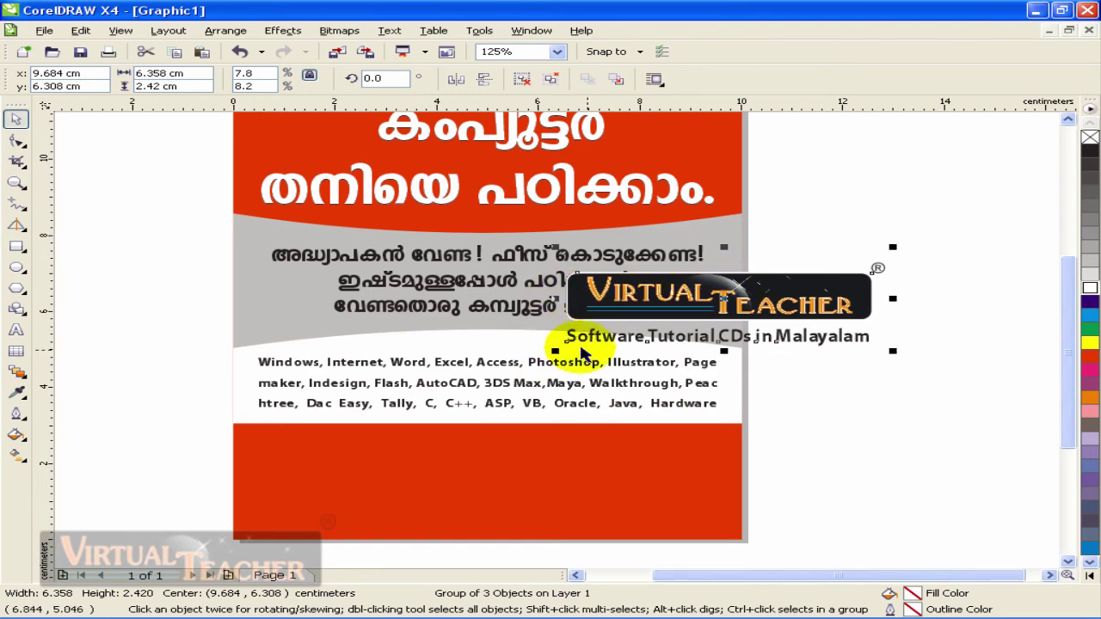
Move the Virtual Teacher logo to the red area's bottom-right and shrink it to about 4.15 x 1.58 cm.
{"action": "left_click_drag", "start_coordinate": [697, 310], "coordinate": [545, 486]}
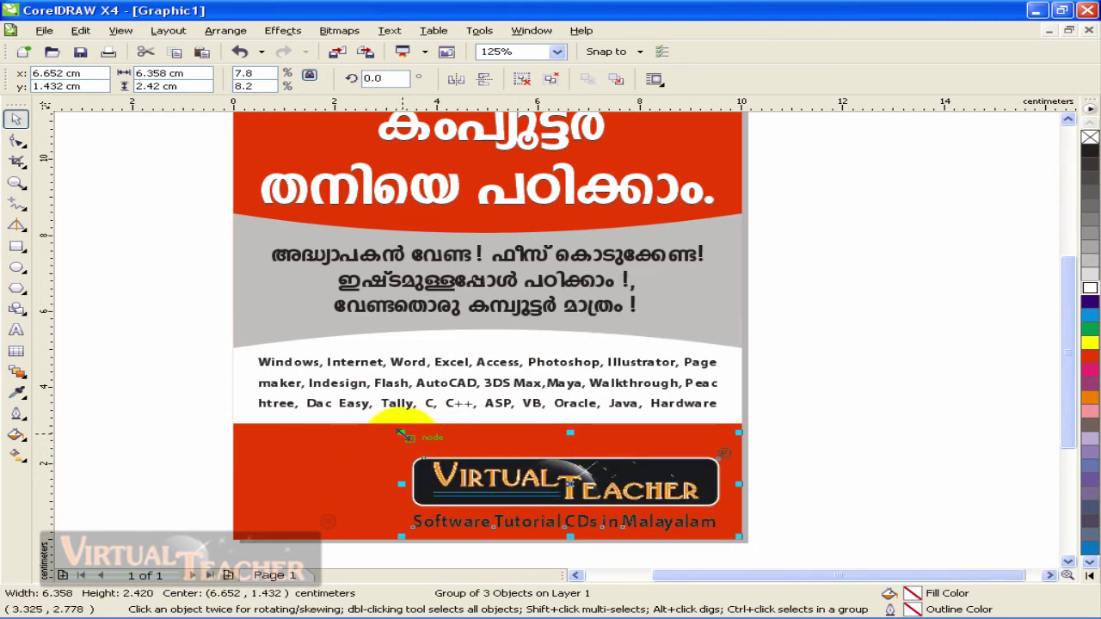
{"action": "left_click_drag", "start_coordinate": [403, 434], "coordinate": [494, 459]}
{"action": "left_click", "coordinate": [276, 468]}
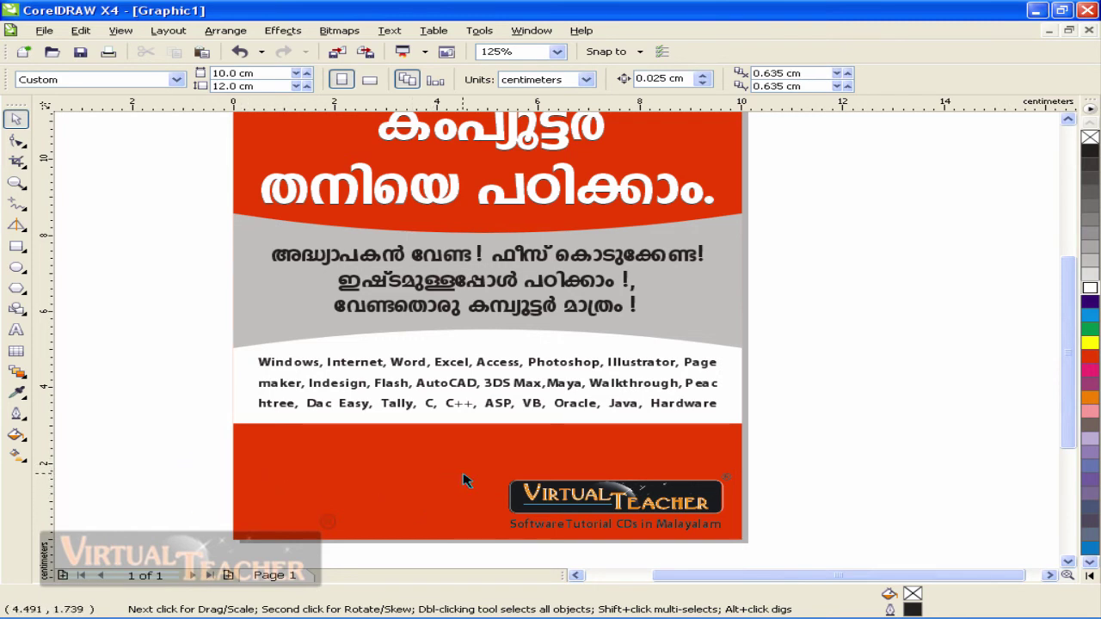
Split the dealer text so Call and the phone numbers start a second line.
{"action": "left_click", "coordinate": [769, 443]}
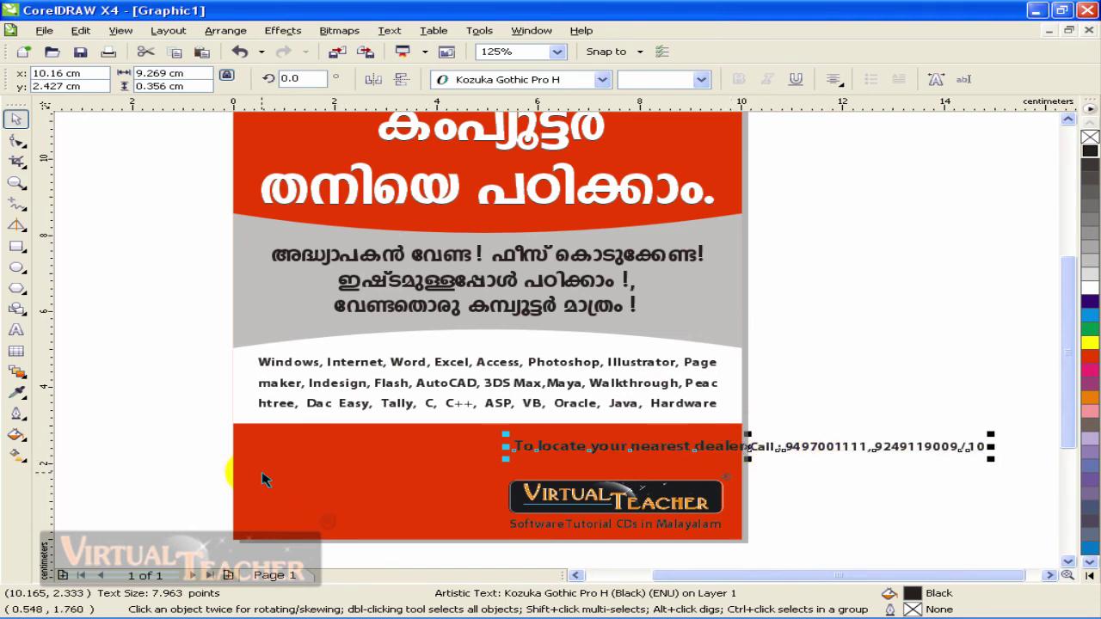
{"action": "left_click", "coordinate": [721, 454]}
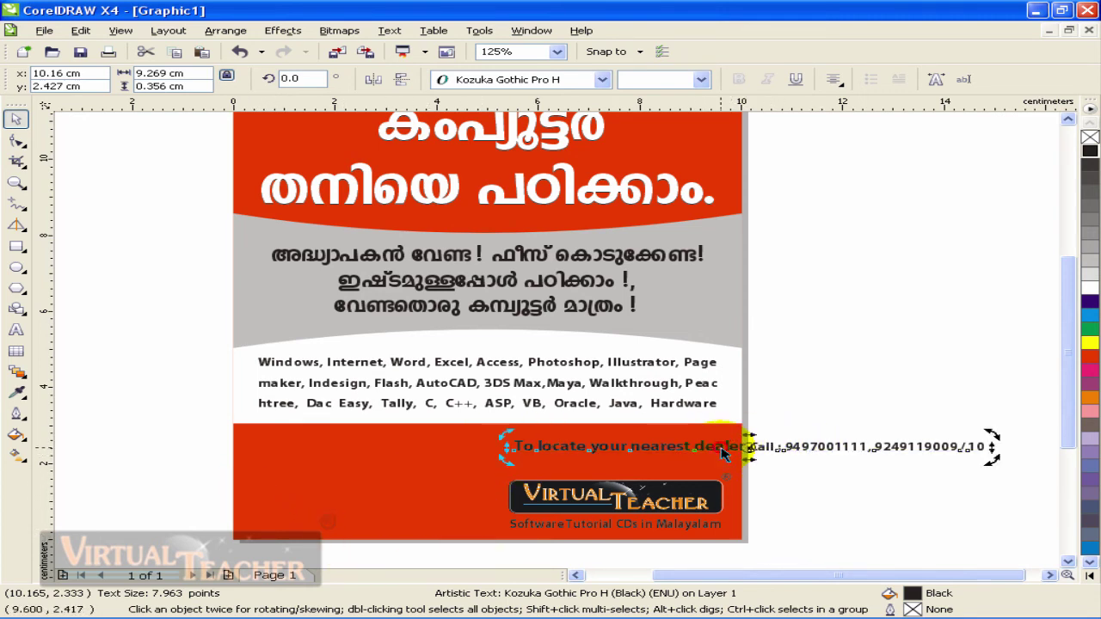
{"action": "double_click", "coordinate": [748, 446]}
{"action": "double_click", "coordinate": [757, 446]}
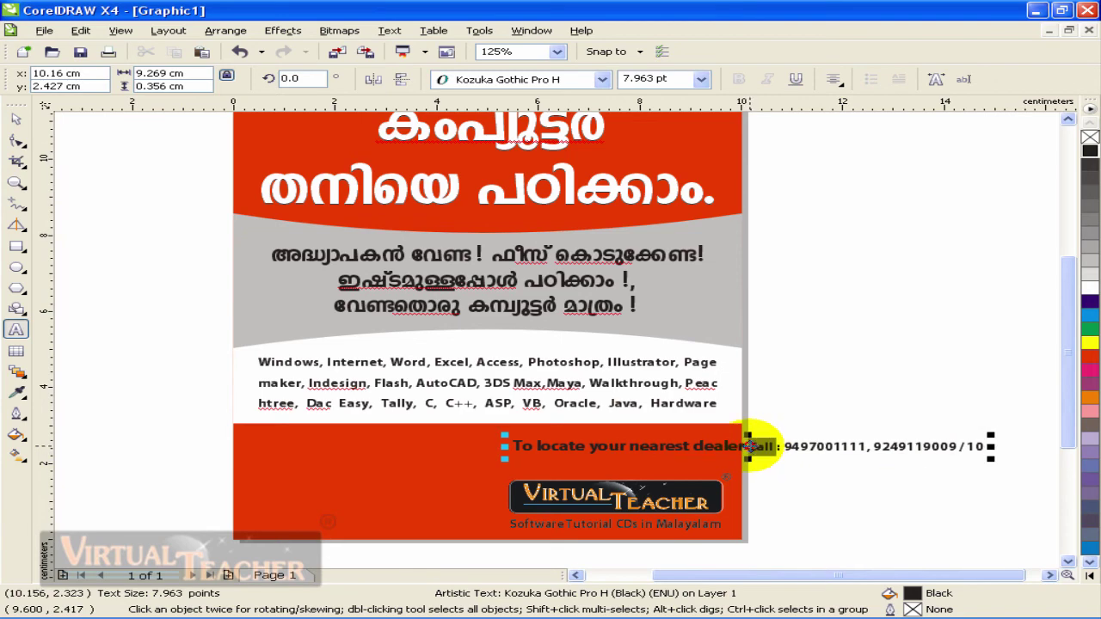
{"action": "scroll", "coordinate": [748, 446], "scroll_direction": "up", "scroll_amount": 3}
{"action": "left_click", "coordinate": [559, 335]}
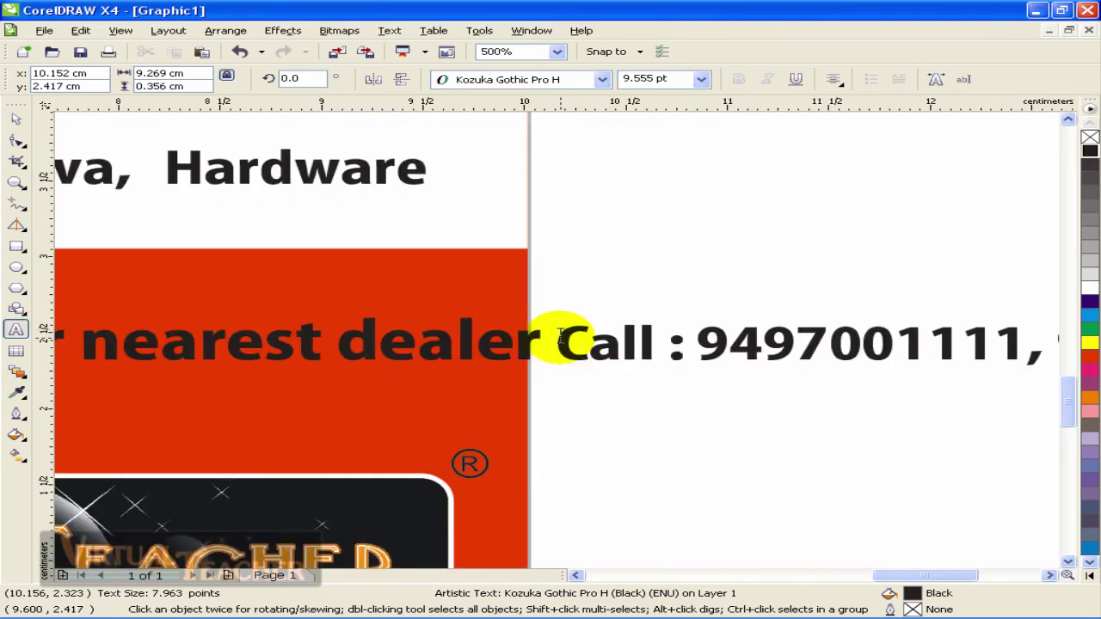
{"action": "scroll", "coordinate": [559, 336], "scroll_direction": "down", "scroll_amount": 3}
{"action": "scroll", "coordinate": [559, 336], "scroll_direction": "up", "scroll_amount": 1}
{"action": "key", "text": "Return"}
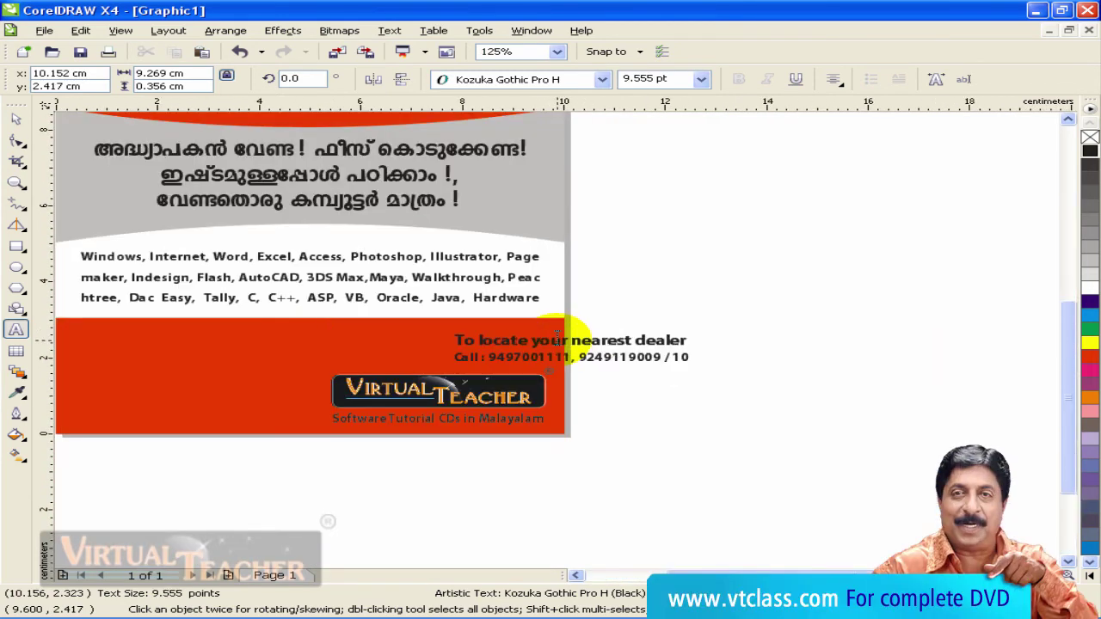
{"action": "left_click", "coordinate": [15, 119]}
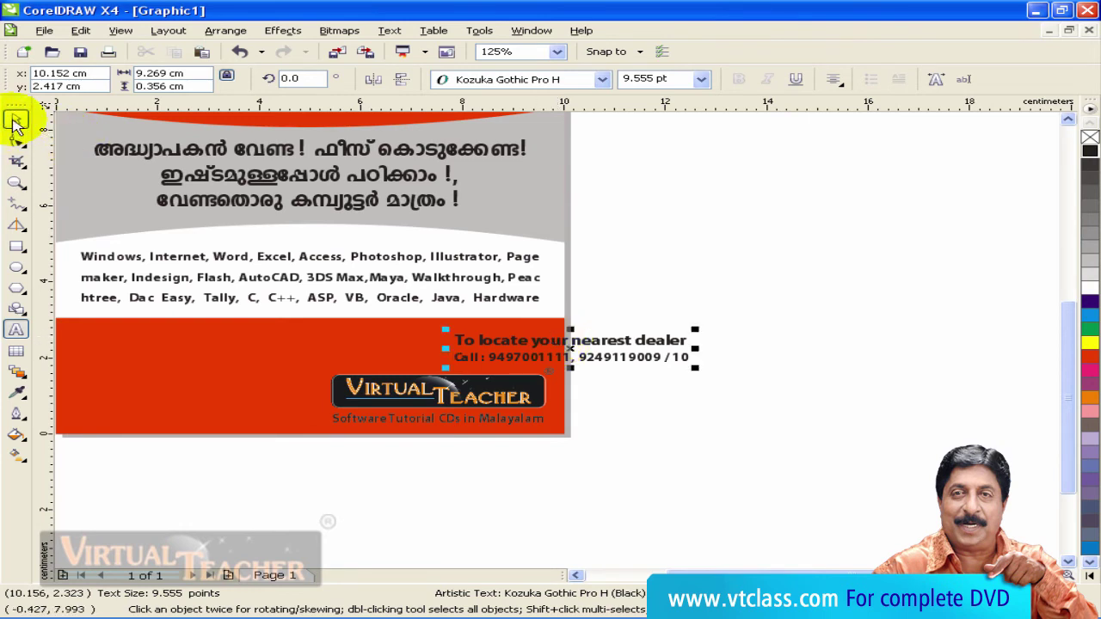
Force-justify the dealer text and move it to the left of the red band.
{"action": "left_click", "coordinate": [833, 79]}
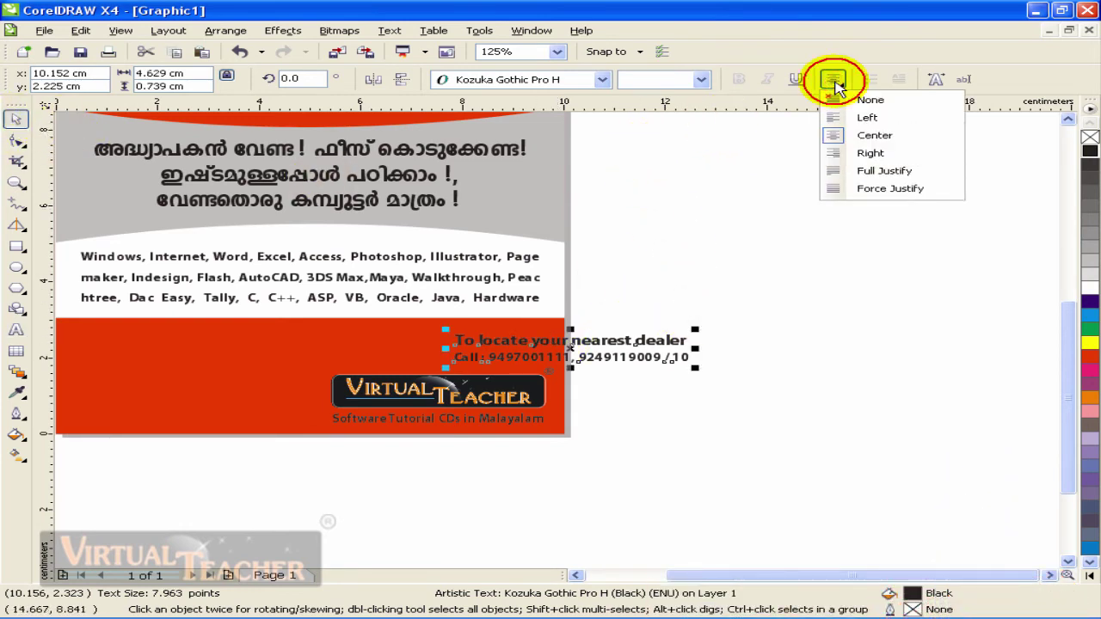
{"action": "left_click", "coordinate": [890, 189]}
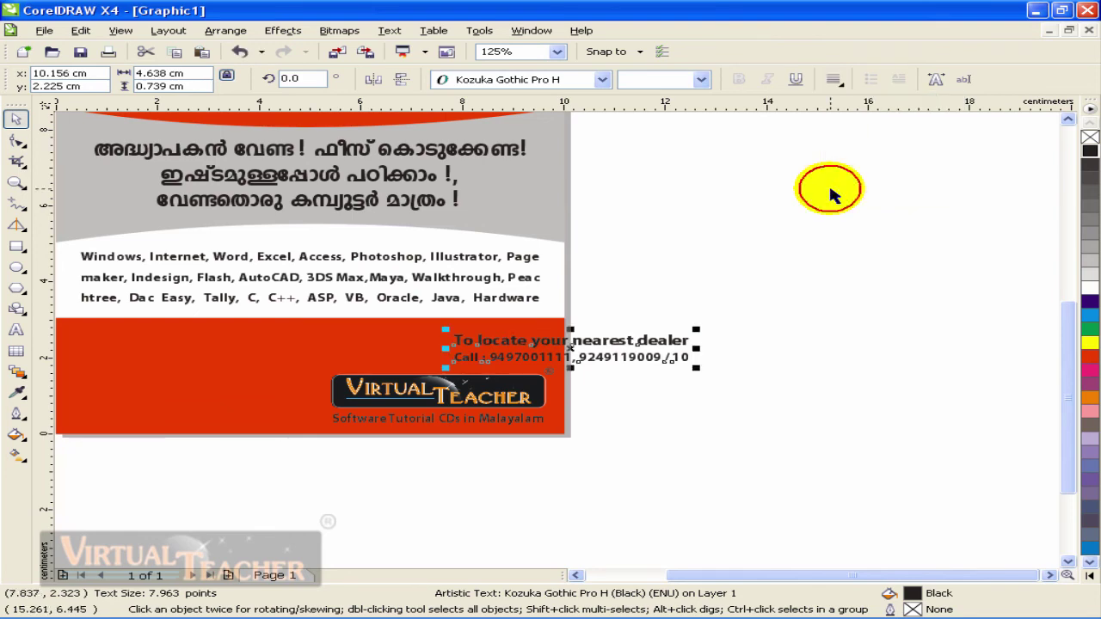
{"action": "scroll", "coordinate": [471, 441], "scroll_direction": "down", "scroll_amount": 1}
{"action": "scroll", "coordinate": [268, 445], "scroll_direction": "up", "scroll_amount": 1}
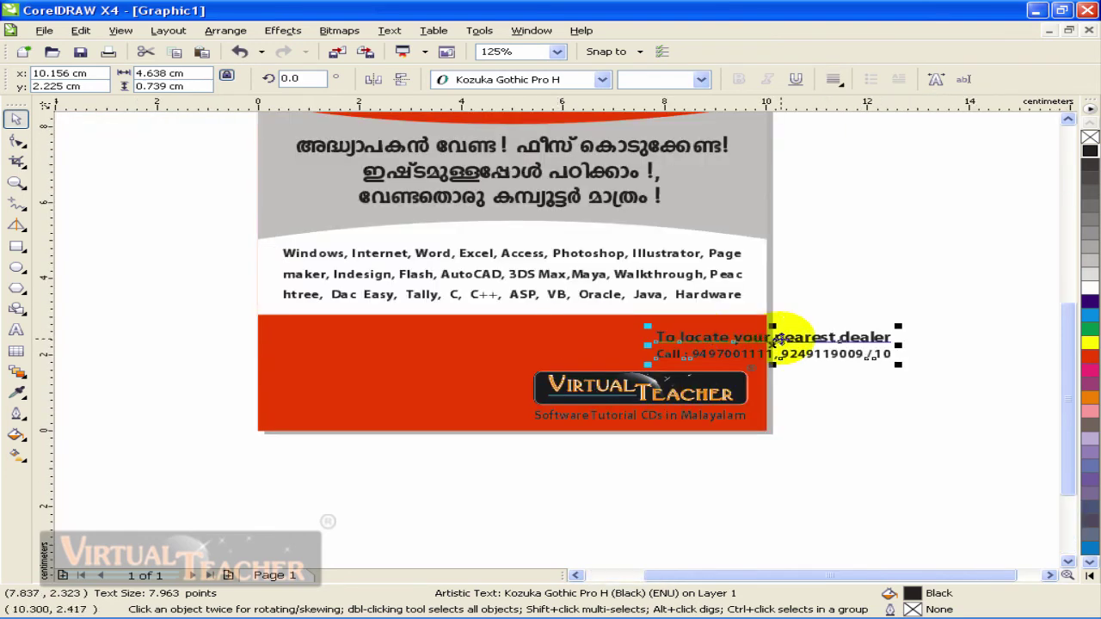
{"action": "left_click_drag", "start_coordinate": [778, 328], "coordinate": [401, 395]}
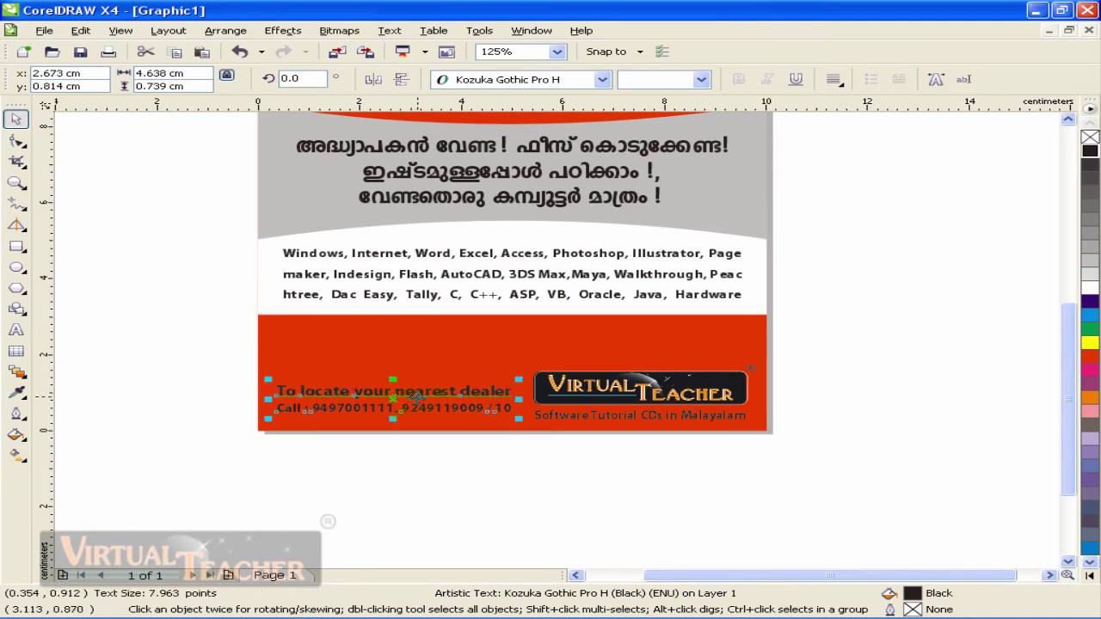
Nudge the logo up slightly and shrink and reposition the dealer text.
{"action": "left_click", "coordinate": [688, 397]}
{"action": "scroll", "coordinate": [538, 333], "scroll_direction": "up", "scroll_amount": 2}
{"action": "left_click_drag", "start_coordinate": [423, 333], "coordinate": [425, 326]}
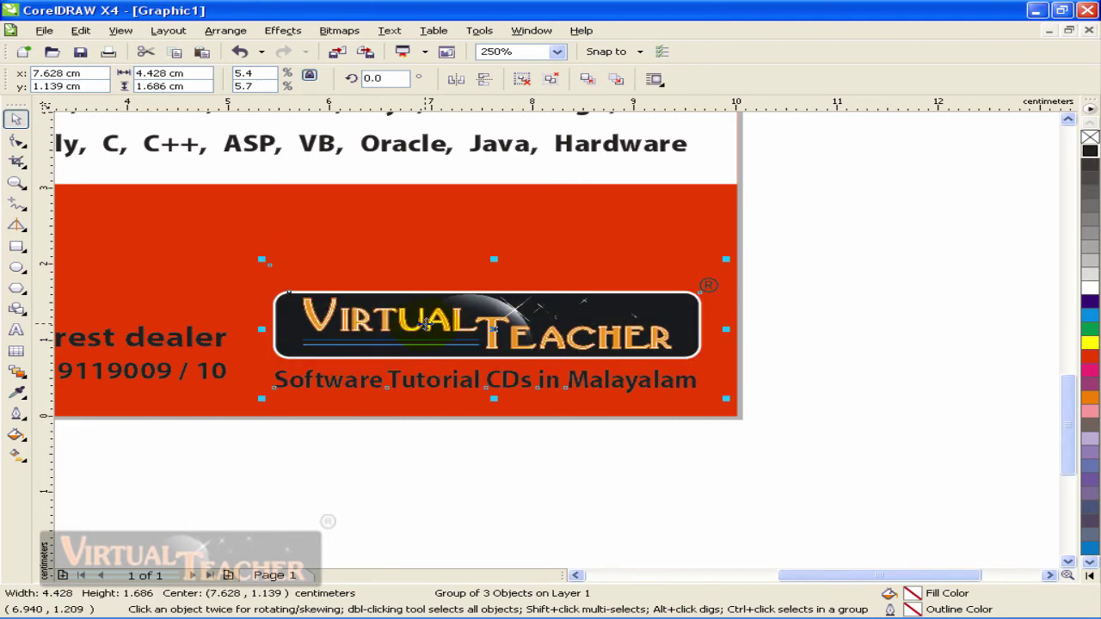
{"action": "scroll", "coordinate": [425, 325], "scroll_direction": "down", "scroll_amount": 2}
{"action": "scroll", "coordinate": [430, 348], "scroll_direction": "up", "scroll_amount": 2}
{"action": "left_click_drag", "start_coordinate": [499, 337], "coordinate": [498, 338]}
{"action": "left_click_drag", "start_coordinate": [673, 314], "coordinate": [645, 313]}
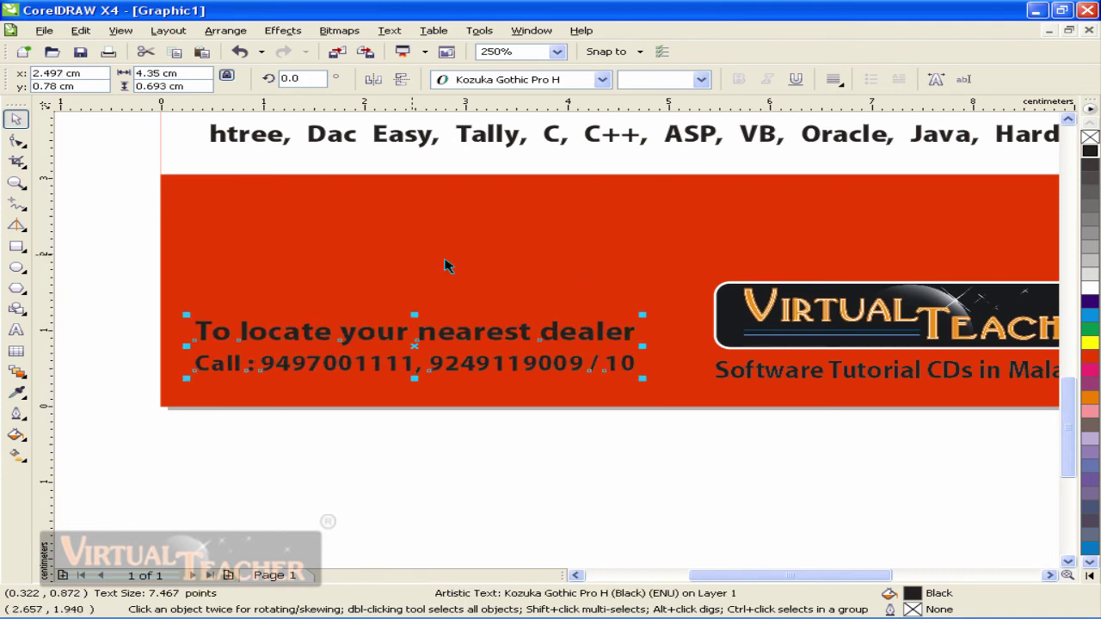
{"action": "left_click", "coordinate": [450, 412]}
{"action": "left_click", "coordinate": [519, 331]}
Widen the line spacing between the two dealer lines and shift the text slightly down-left.
{"action": "key", "text": "F10"}
{"action": "left_click_drag", "start_coordinate": [187, 379], "coordinate": [187, 390]}
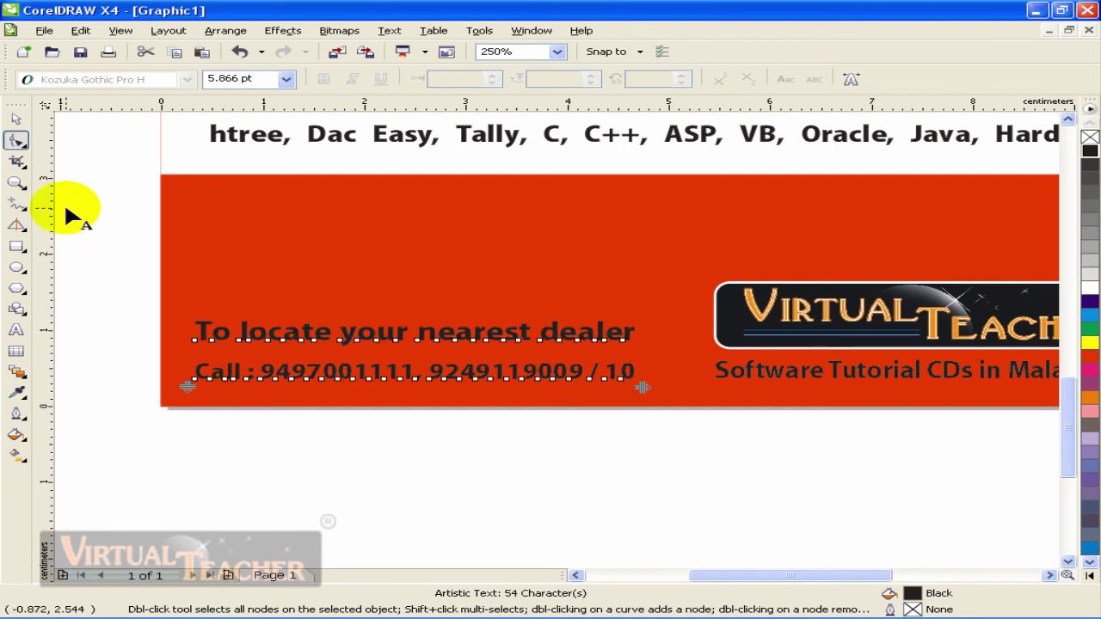
{"action": "left_click", "coordinate": [16, 119]}
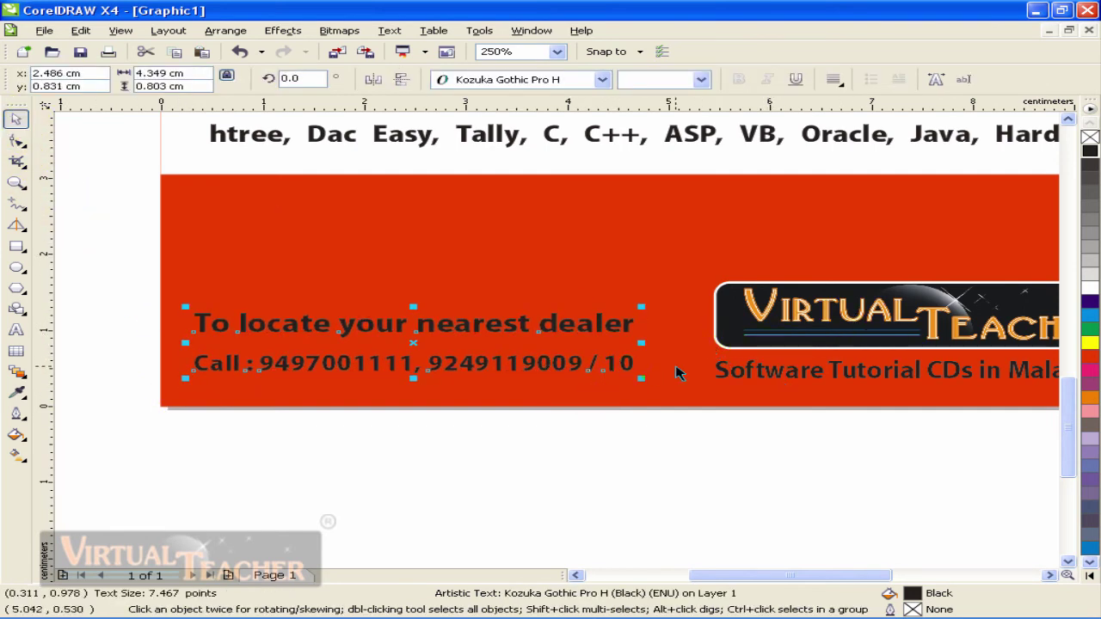
{"action": "left_click_drag", "start_coordinate": [600, 325], "coordinate": [596, 330]}
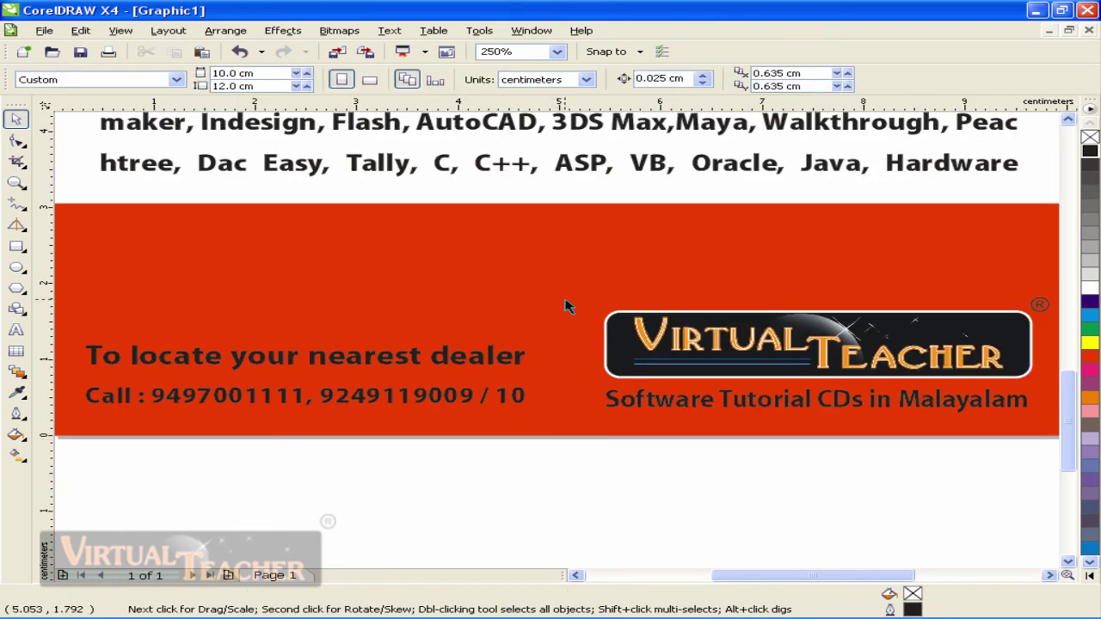
Draw a 1.813 cm vertical line with Smart Drawing between the dealer text and the logo.
{"action": "left_click", "coordinate": [18, 227]}
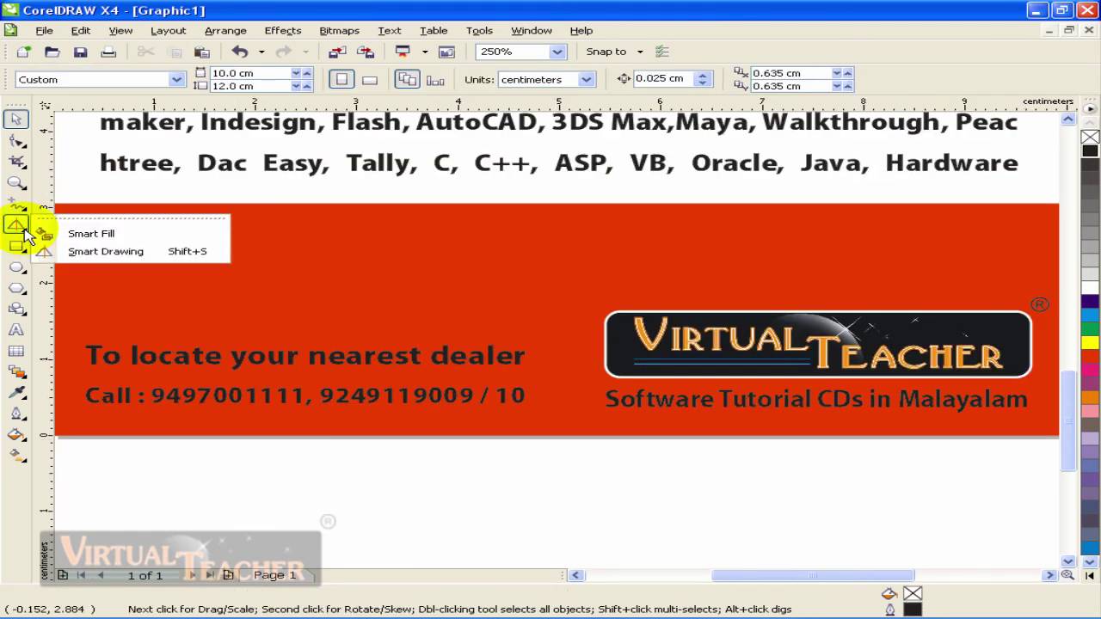
{"action": "left_click", "coordinate": [80, 256]}
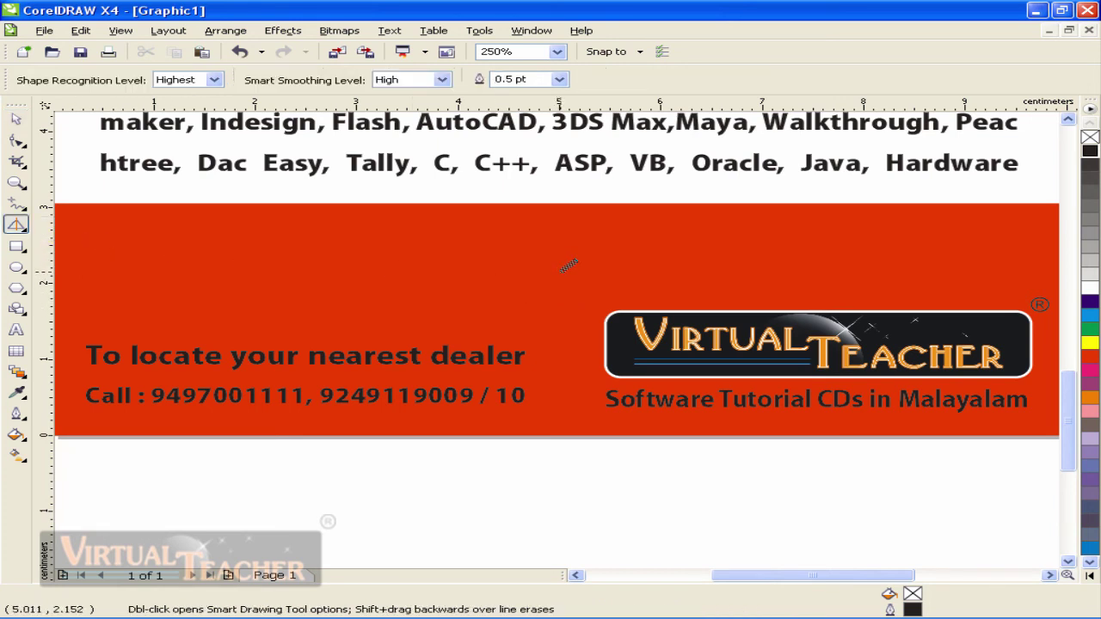
{"action": "left_click_drag", "start_coordinate": [563, 276], "coordinate": [563, 415]}
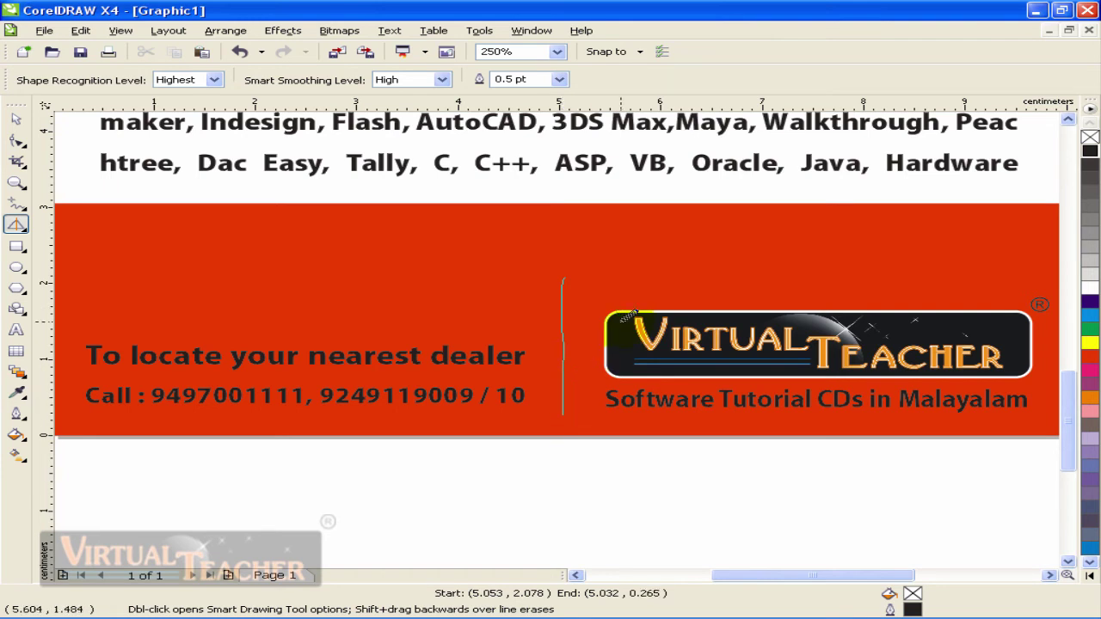
{"action": "left_click", "coordinate": [16, 119]}
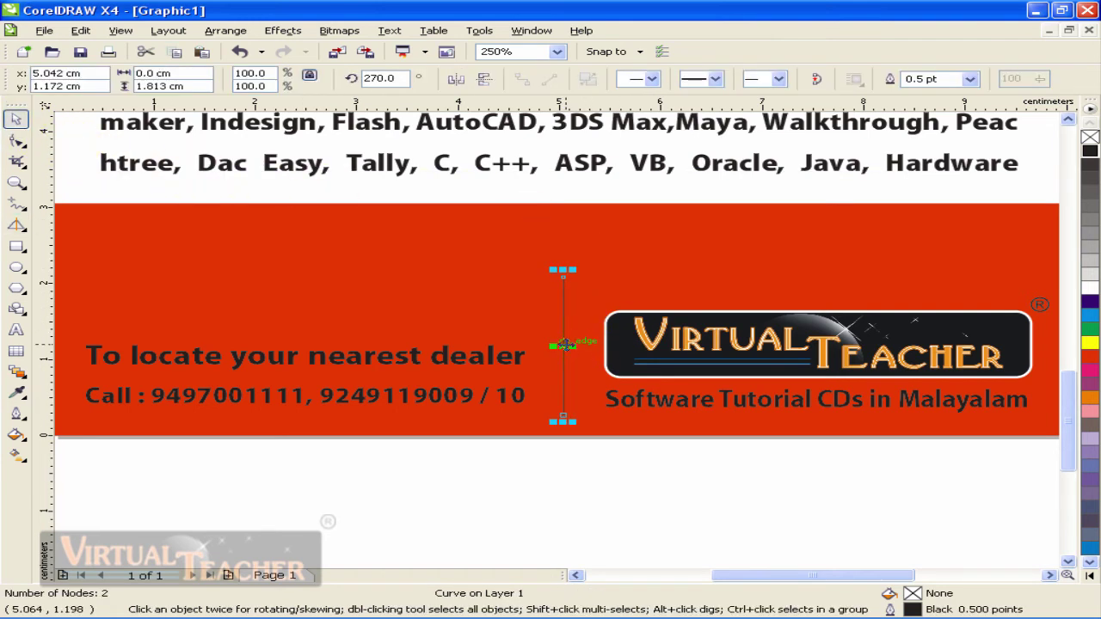
Give the vertical divider a 1.0 pt dotted outline with rounded ends, placed behind fill.
{"action": "left_click", "coordinate": [17, 415]}
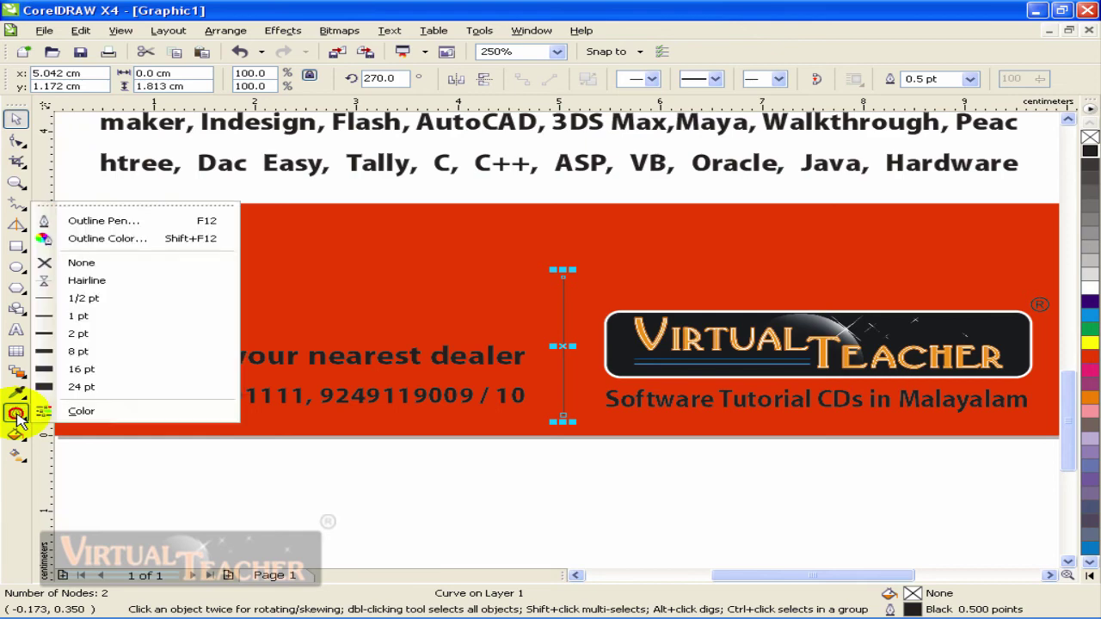
{"action": "left_click", "coordinate": [144, 221]}
{"action": "left_click_drag", "start_coordinate": [516, 170], "coordinate": [858, 202]}
{"action": "left_click", "coordinate": [769, 265]}
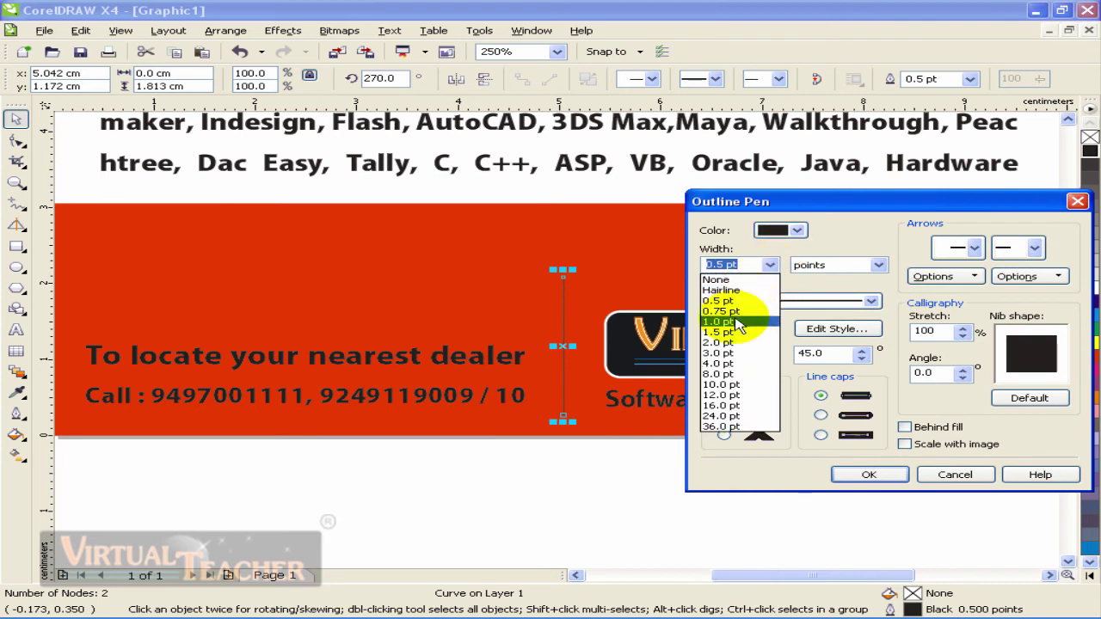
{"action": "left_click", "coordinate": [736, 323]}
{"action": "left_click", "coordinate": [870, 301]}
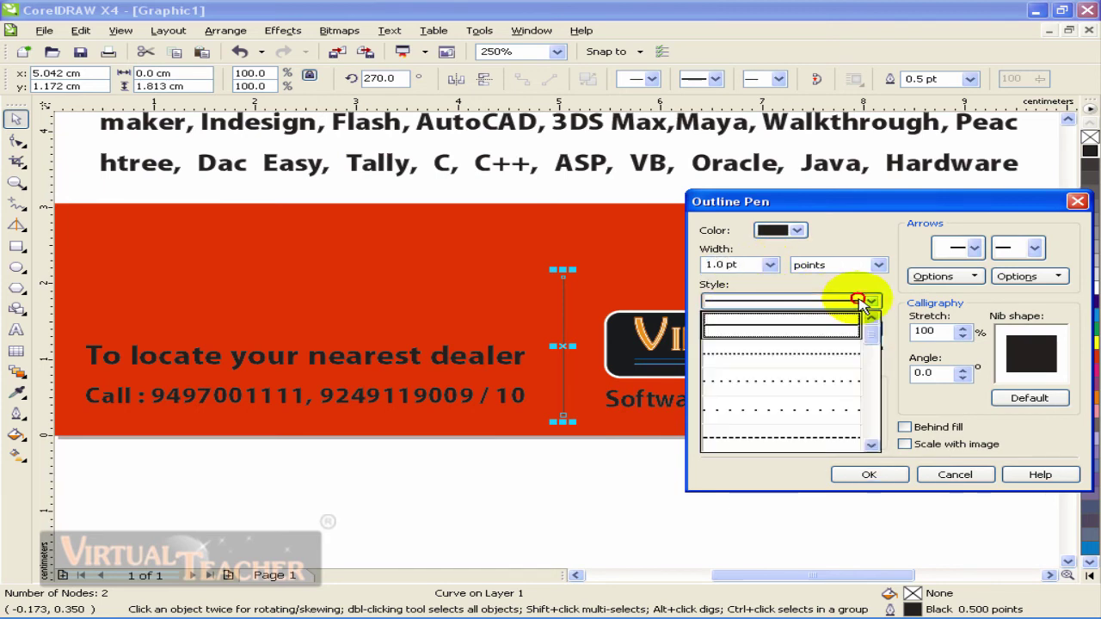
{"action": "left_click", "coordinate": [802, 362]}
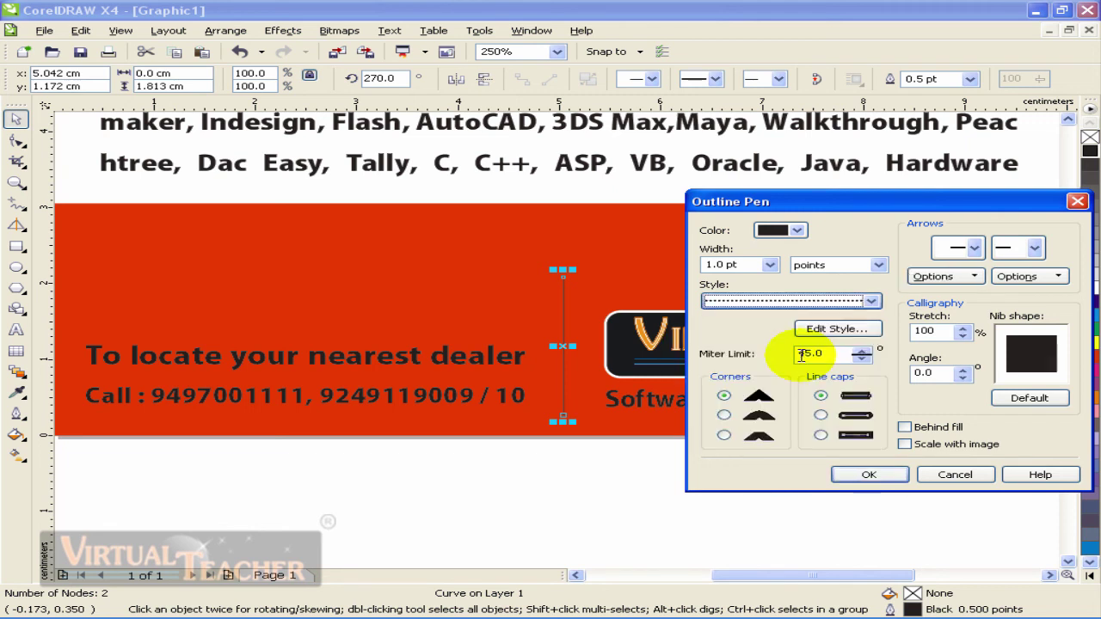
{"action": "left_click", "coordinate": [821, 417]}
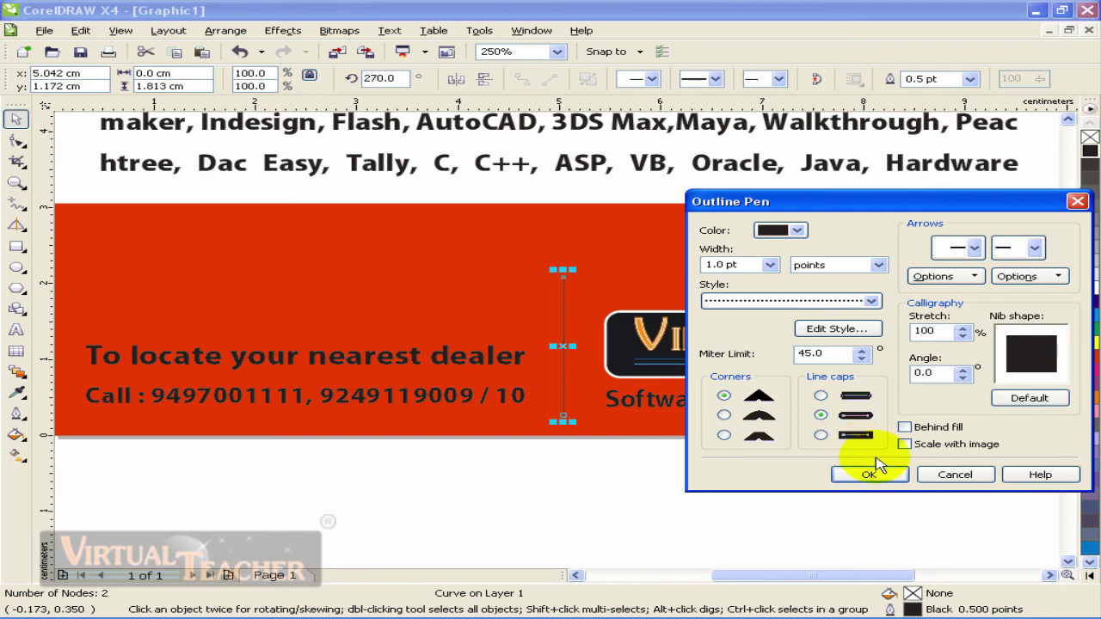
{"action": "left_click", "coordinate": [905, 428]}
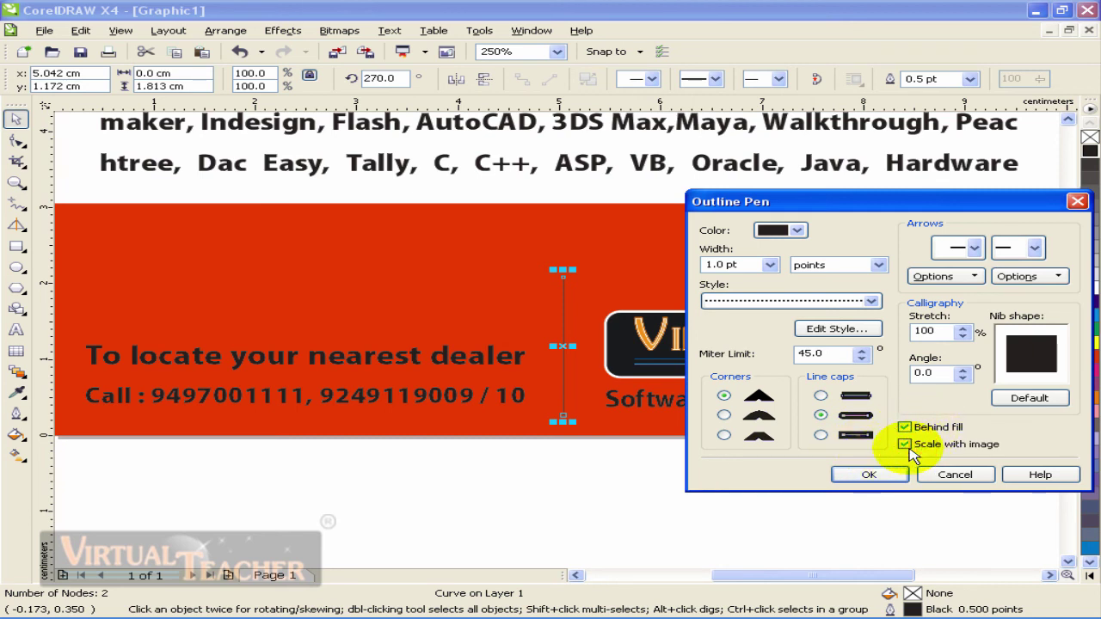
{"action": "left_click", "coordinate": [870, 475]}
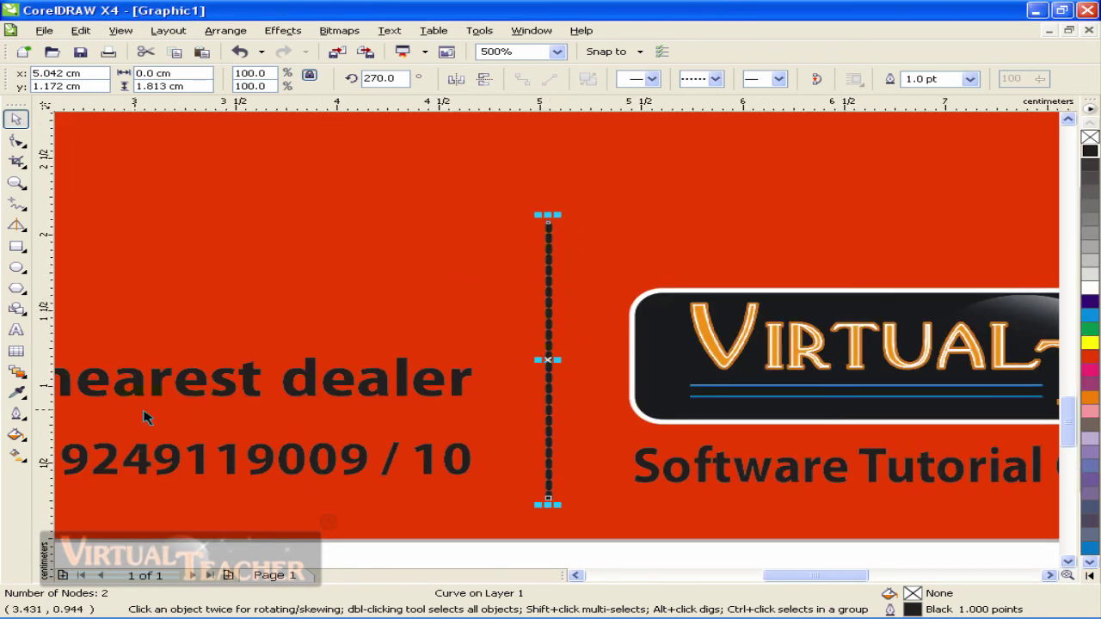
Reapply a dotted line style to the divider's outline, then zoom out to view the poster.
{"action": "left_click", "coordinate": [16, 413]}
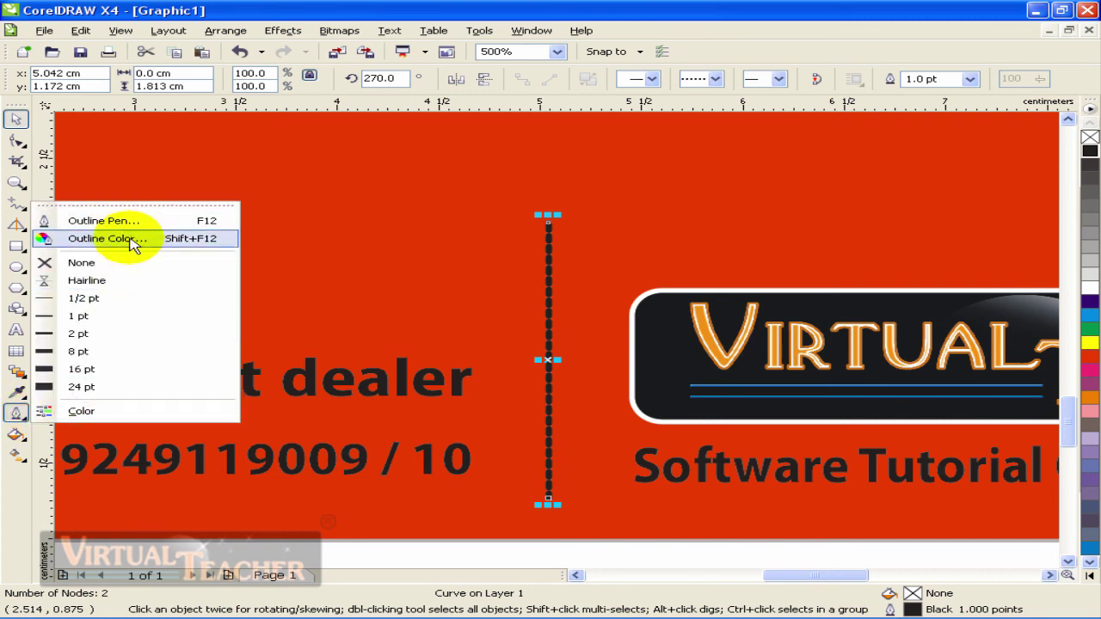
{"action": "left_click", "coordinate": [136, 223]}
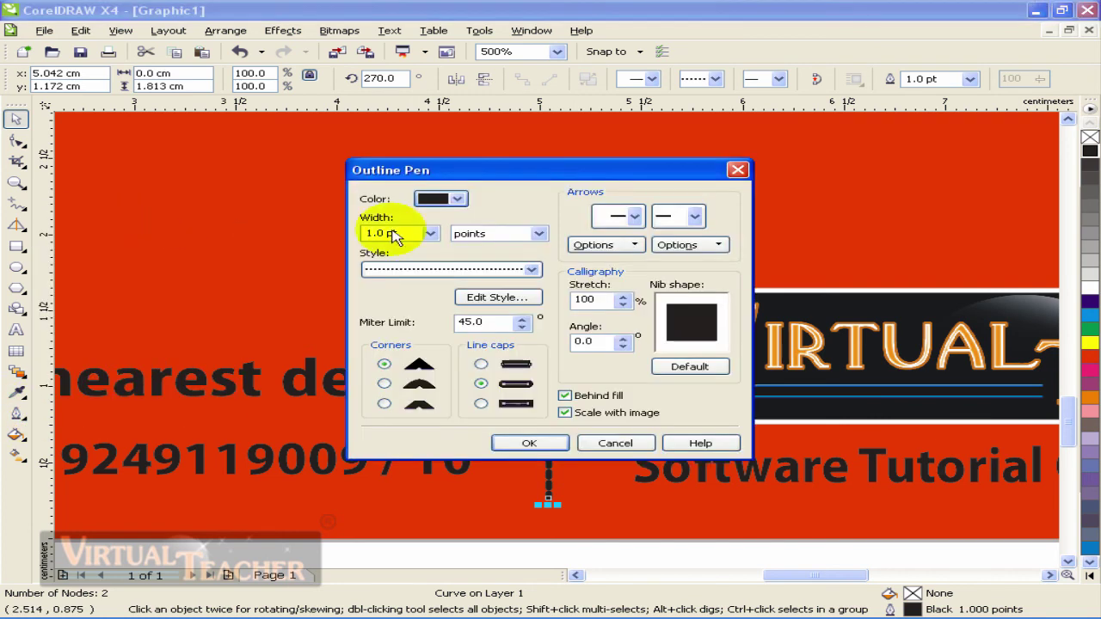
{"action": "left_click", "coordinate": [531, 269]}
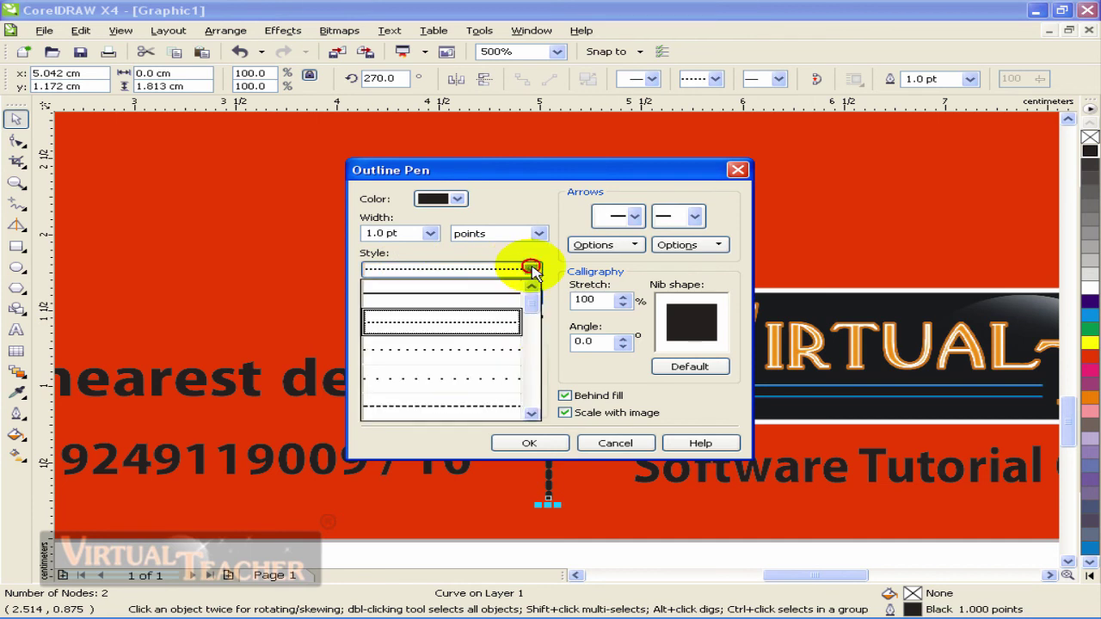
{"action": "left_click", "coordinate": [507, 351]}
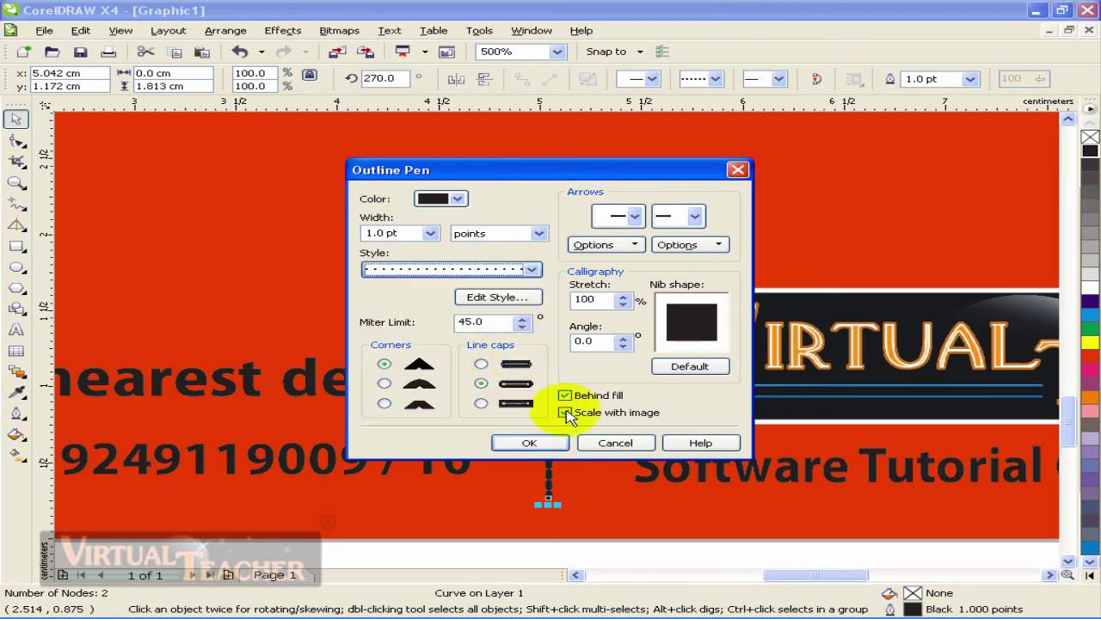
{"action": "left_click", "coordinate": [530, 443]}
{"action": "key", "text": "F3"}
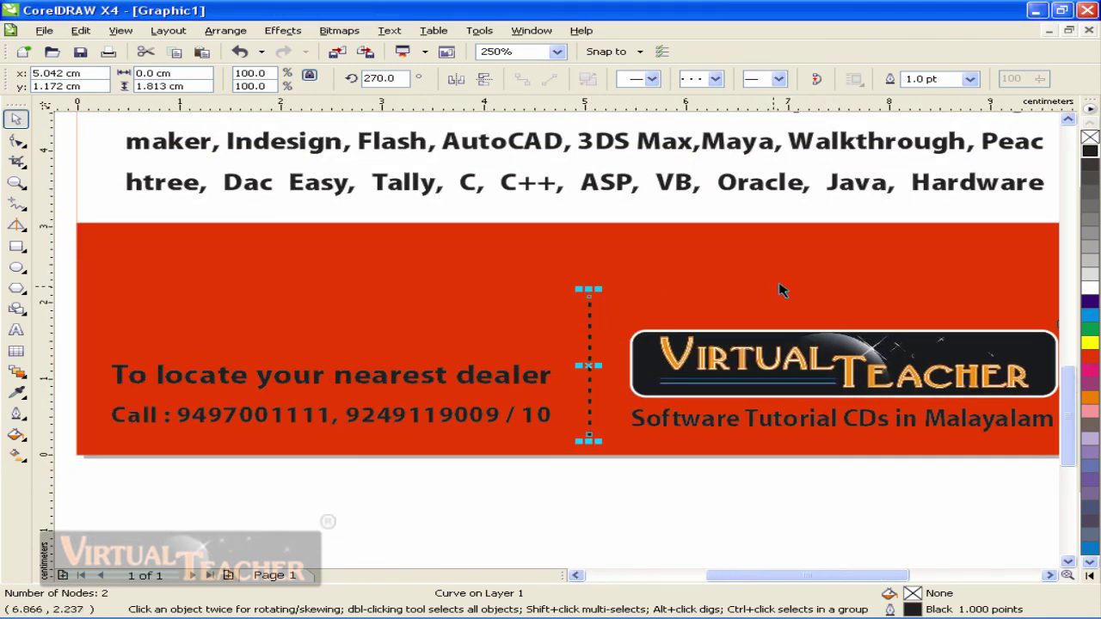
Make the dotted divider line white and deselect it.
{"action": "right_click", "coordinate": [1088, 291]}
{"action": "key", "text": "Escape"}
{"action": "scroll", "coordinate": [519, 325], "scroll_direction": "down", "scroll_amount": 1}
{"action": "scroll", "coordinate": [570, 339], "scroll_direction": "up", "scroll_amount": 1}
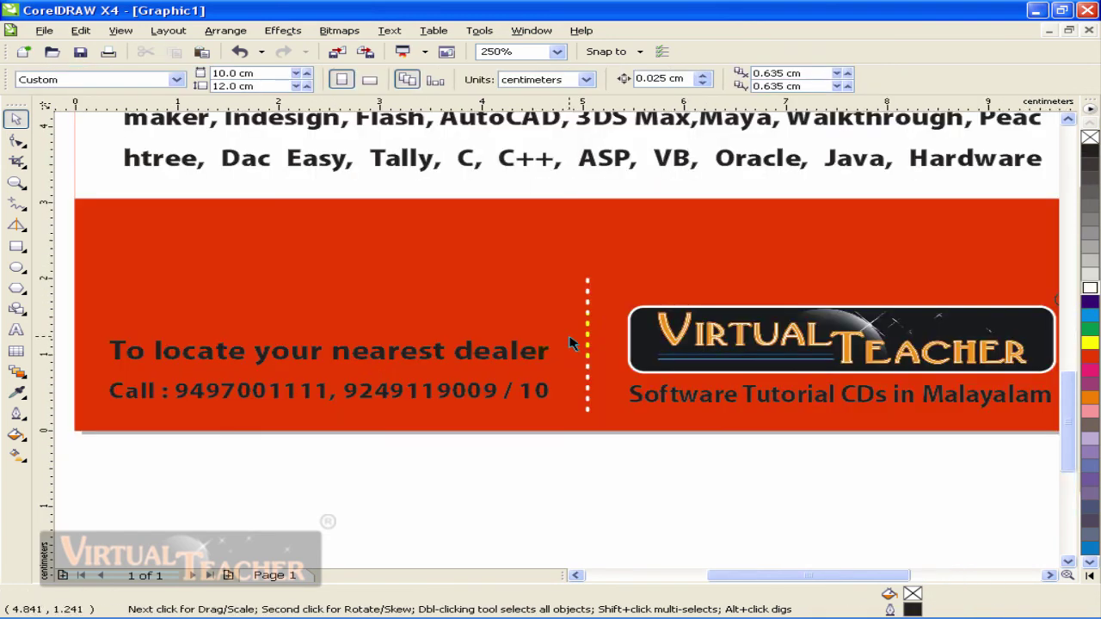
{"action": "scroll", "coordinate": [559, 325], "scroll_direction": "down", "scroll_amount": 1}
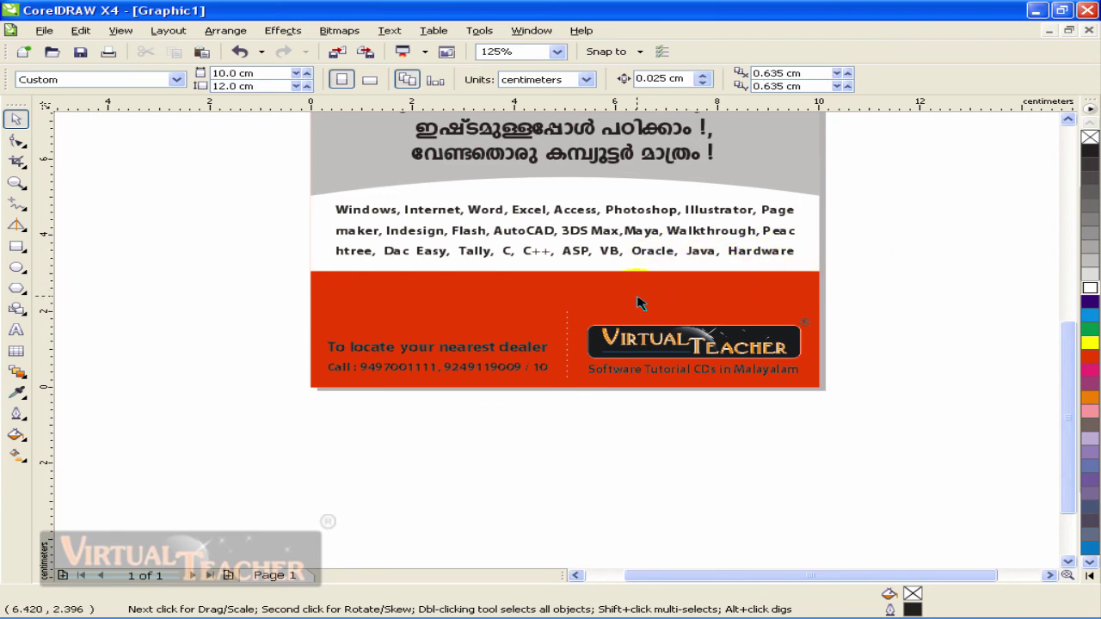
{"action": "scroll", "coordinate": [574, 258], "scroll_direction": "down", "scroll_amount": 1}
{"action": "scroll", "coordinate": [559, 346], "scroll_direction": "up", "scroll_amount": 1}
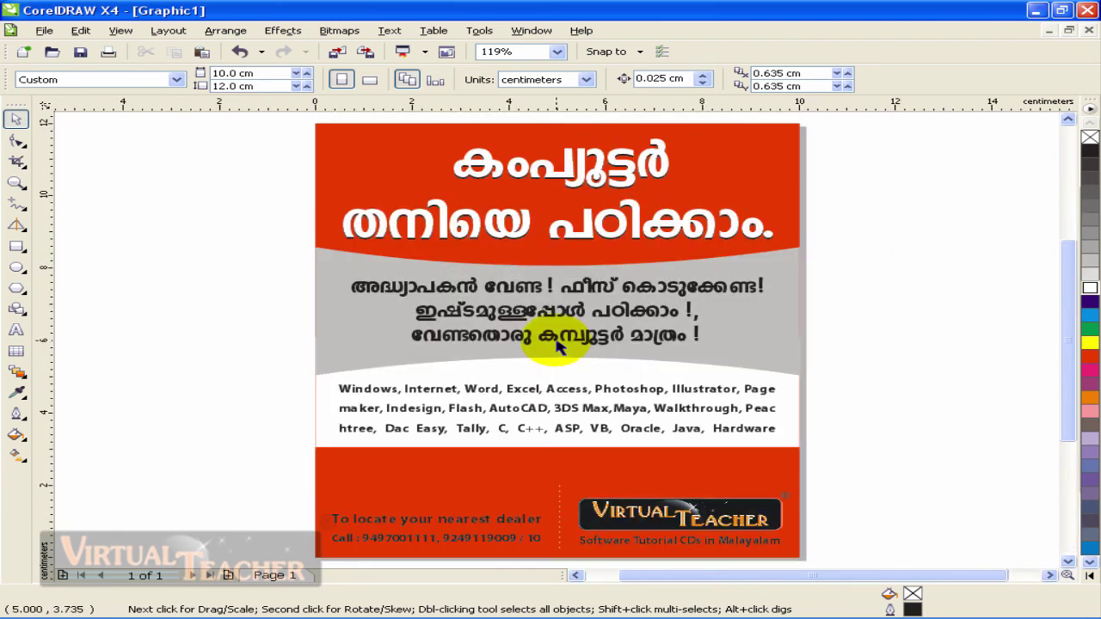
Nudge the white panel and software list down a few steps.
{"action": "left_click", "coordinate": [623, 444]}
{"action": "left_click_drag", "start_coordinate": [251, 303], "coordinate": [856, 486]}
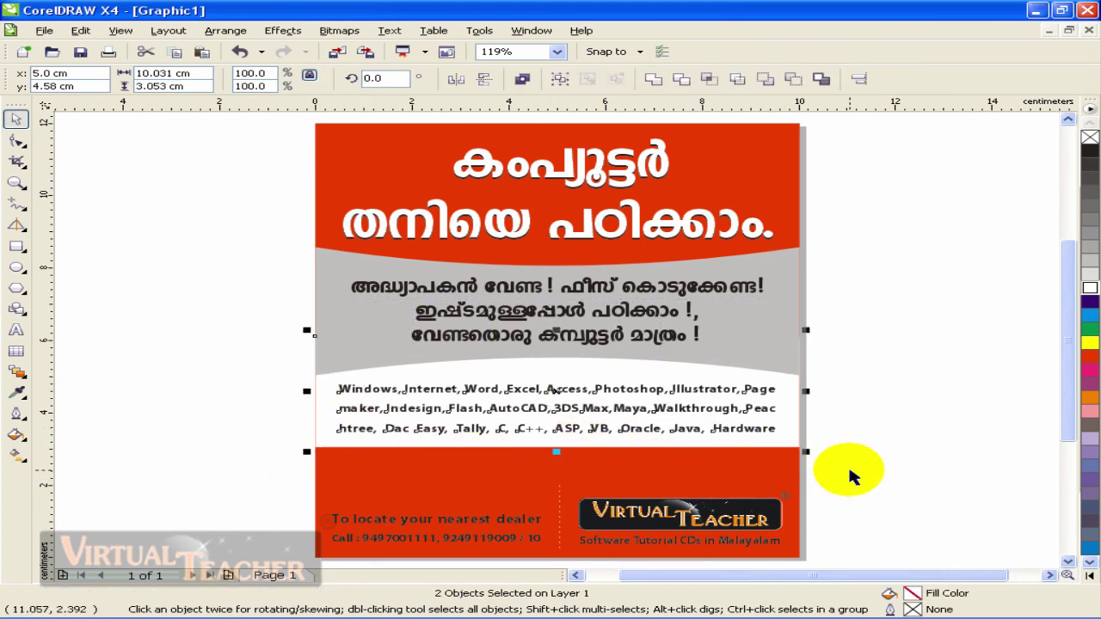
{"action": "key", "text": "Down"}
{"action": "key", "text": "Down"}
{"action": "key", "text": "Down"}
{"action": "key", "text": "Down"}
{"action": "key", "text": "Down"}
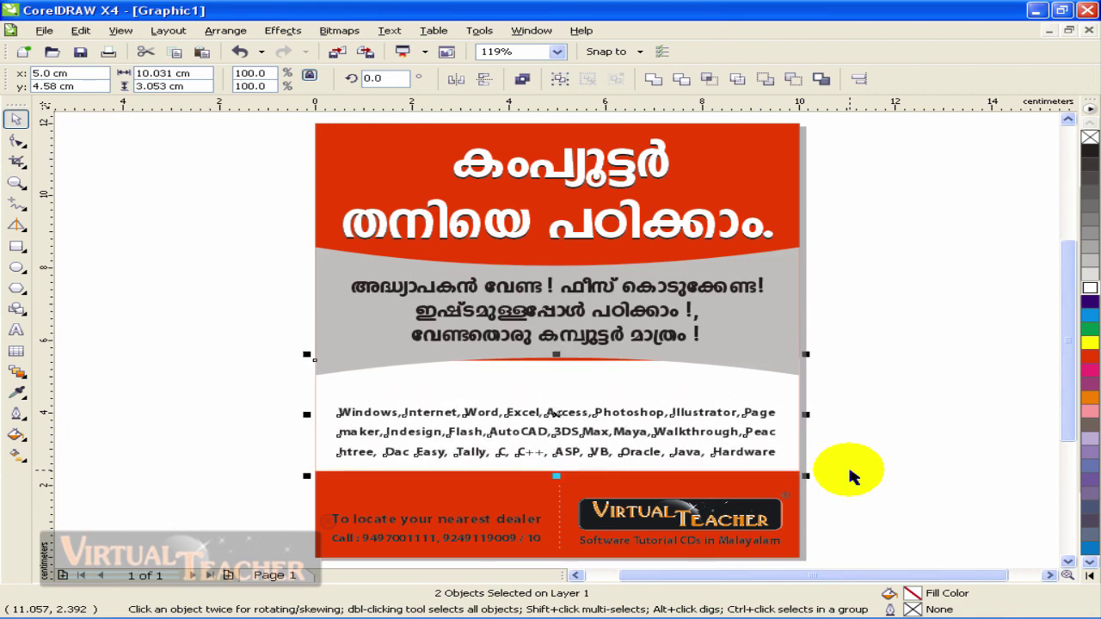
{"action": "key", "text": "Down"}
{"action": "key", "text": "Down"}
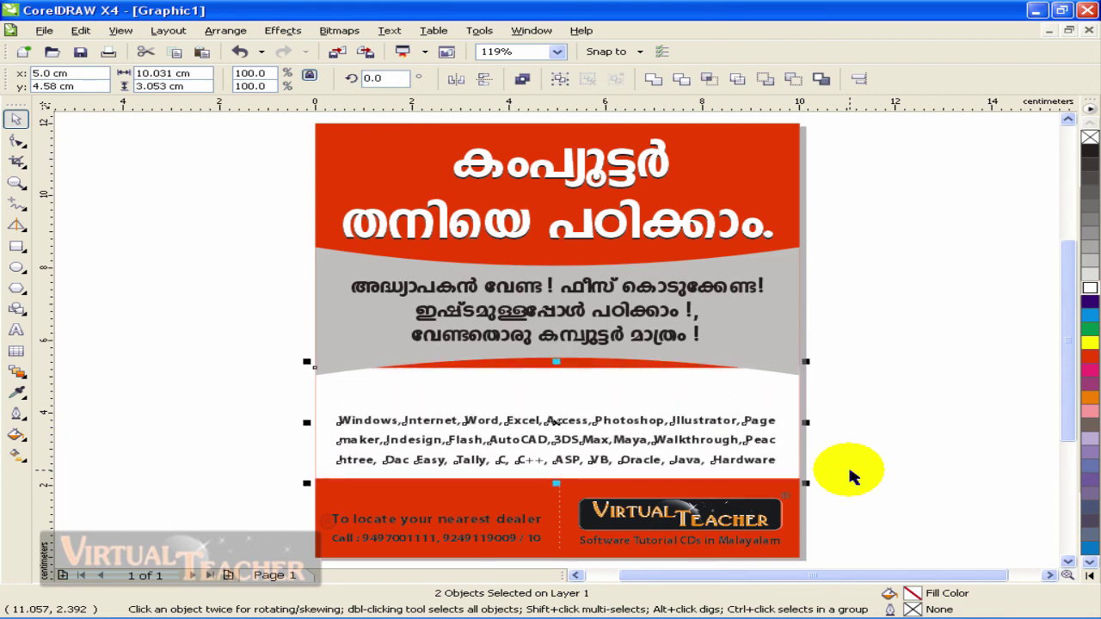
{"action": "key", "text": "Down"}
{"action": "key", "text": "Up"}
{"action": "key", "text": "Down"}
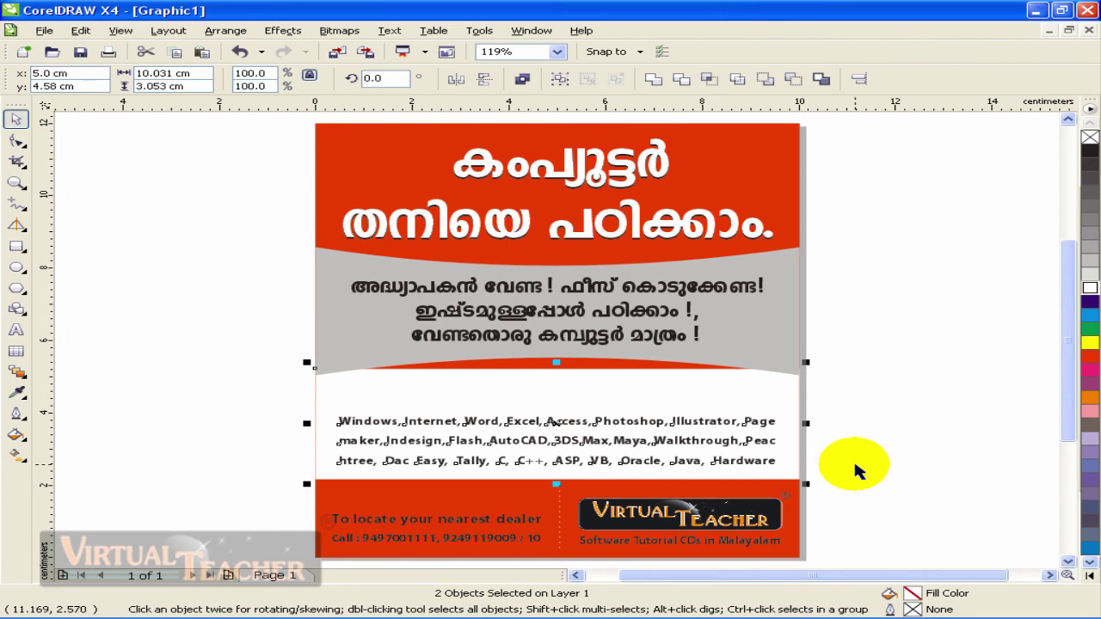
{"action": "left_click", "coordinate": [862, 453]}
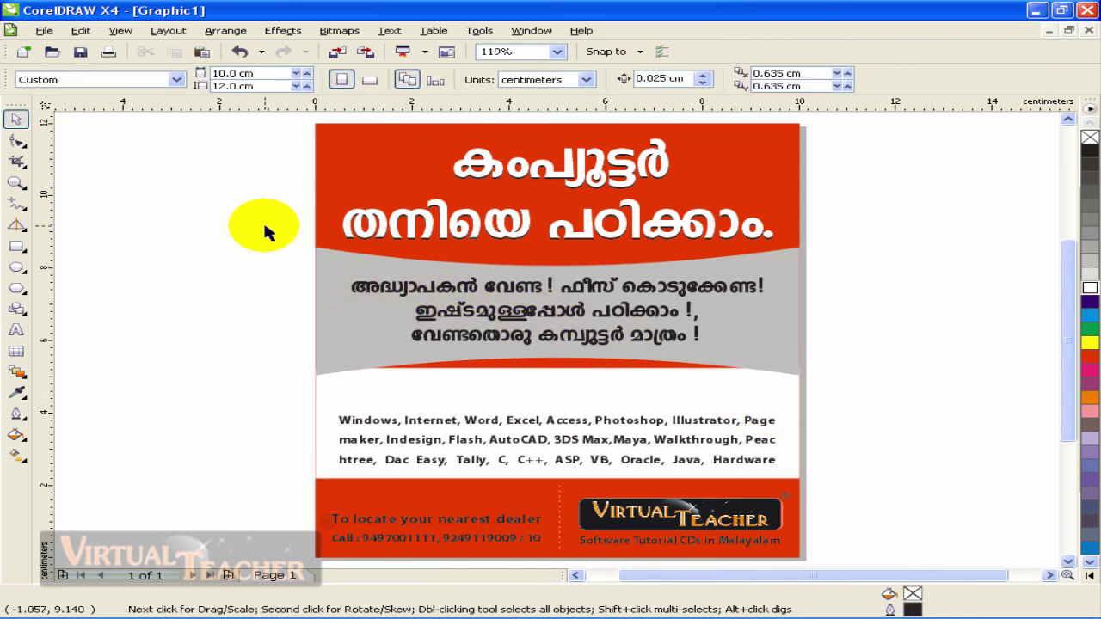
Move the grey band and its text down two nudges.
{"action": "left_click_drag", "start_coordinate": [265, 232], "coordinate": [871, 418]}
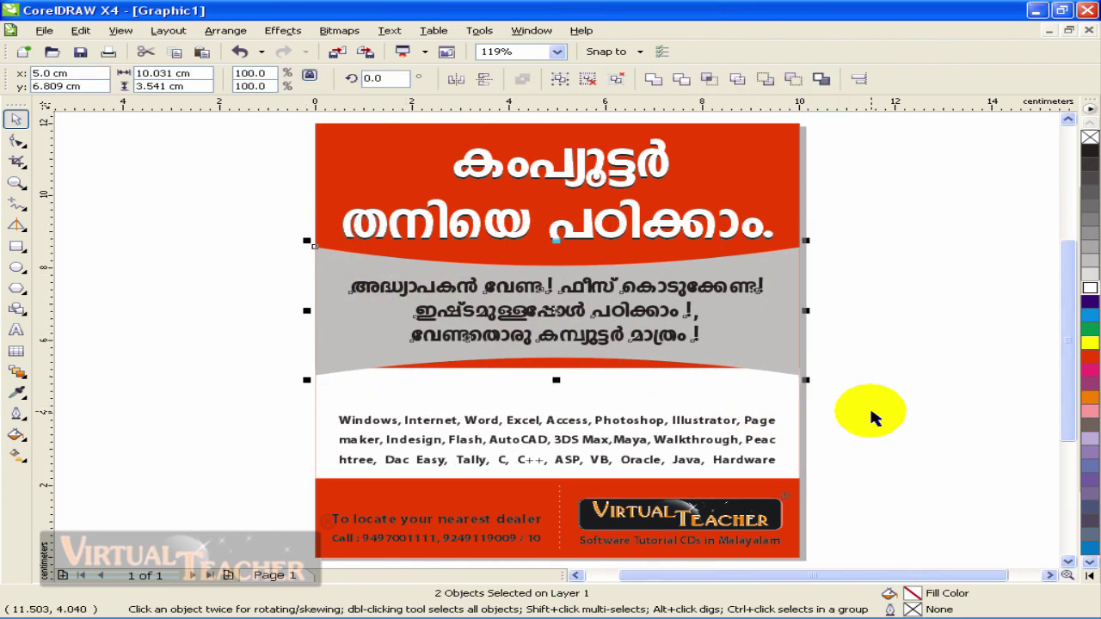
{"action": "key", "text": "Down"}
{"action": "key", "text": "Down"}
{"action": "key", "text": "Down"}
{"action": "key", "text": "Down"}
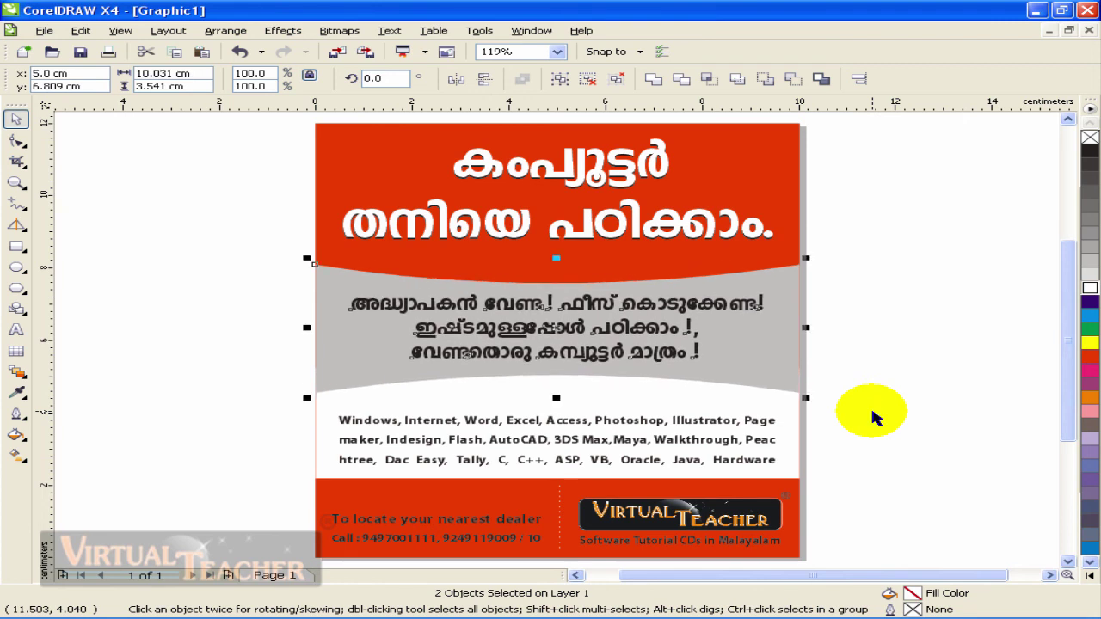
{"action": "key", "text": "Down"}
{"action": "key", "text": "Down"}
{"action": "key", "text": "Down"}
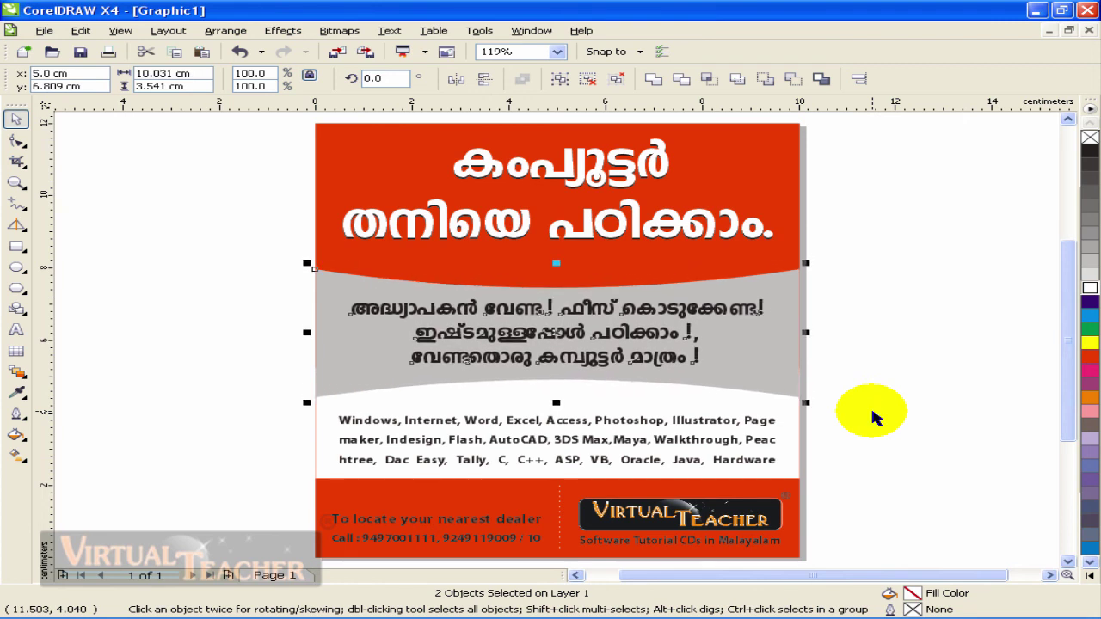
{"action": "left_click", "coordinate": [895, 276]}
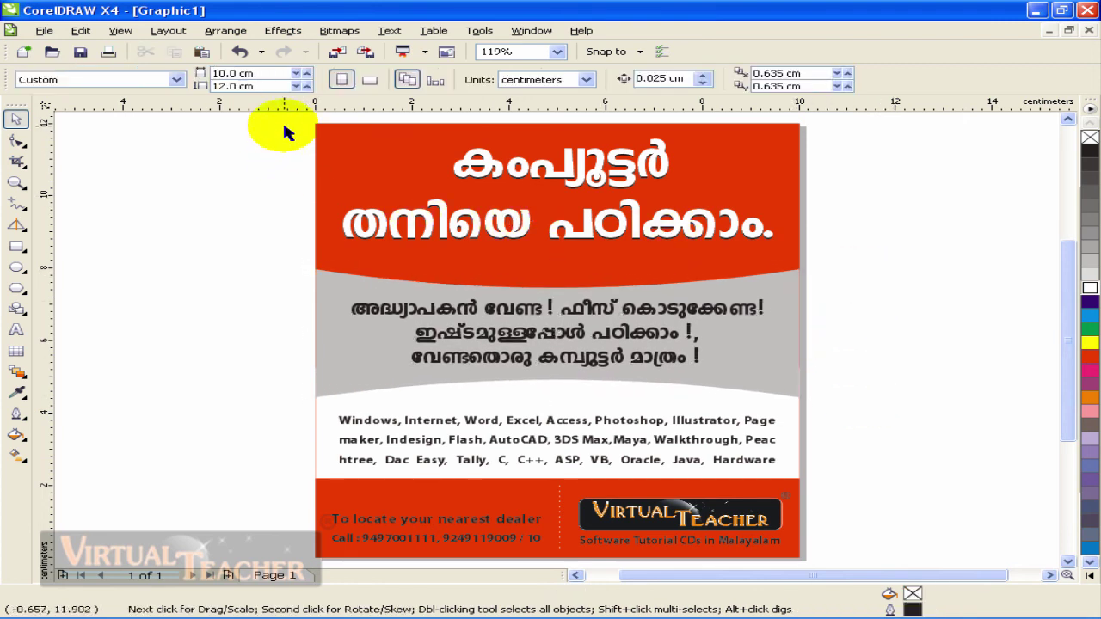
Nudge the Malayalam headline group down slightly.
{"action": "left_click_drag", "start_coordinate": [284, 124], "coordinate": [835, 289]}
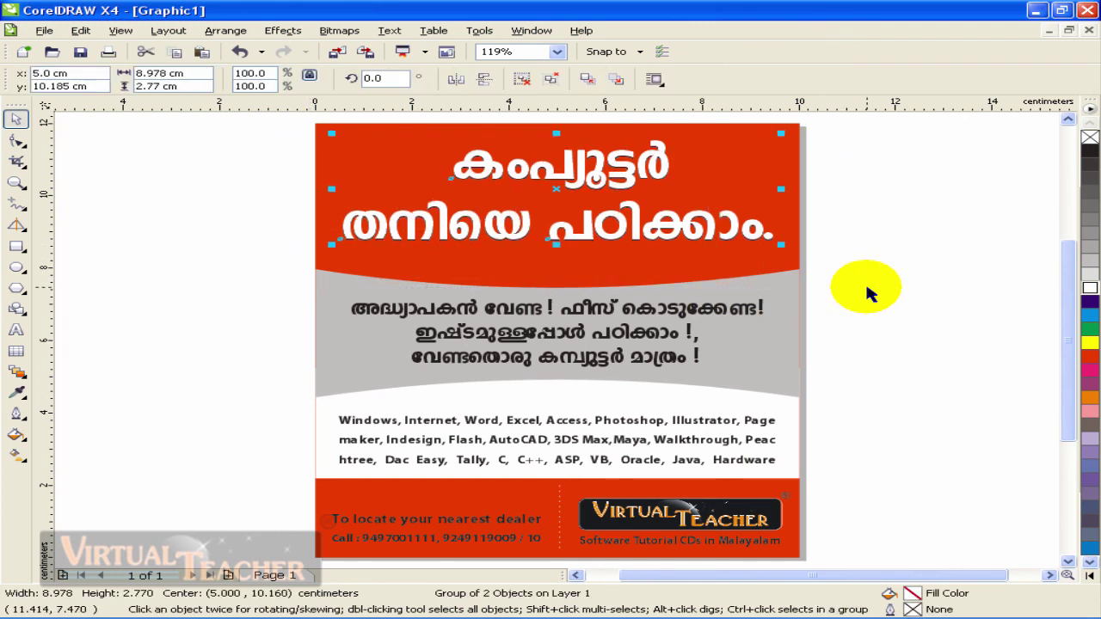
{"action": "key", "text": "Down"}
{"action": "key", "text": "Down"}
{"action": "key", "text": "Down"}
{"action": "key", "text": "Down"}
{"action": "key", "text": "Down"}
{"action": "key", "text": "Down"}
{"action": "key", "text": "Down"}
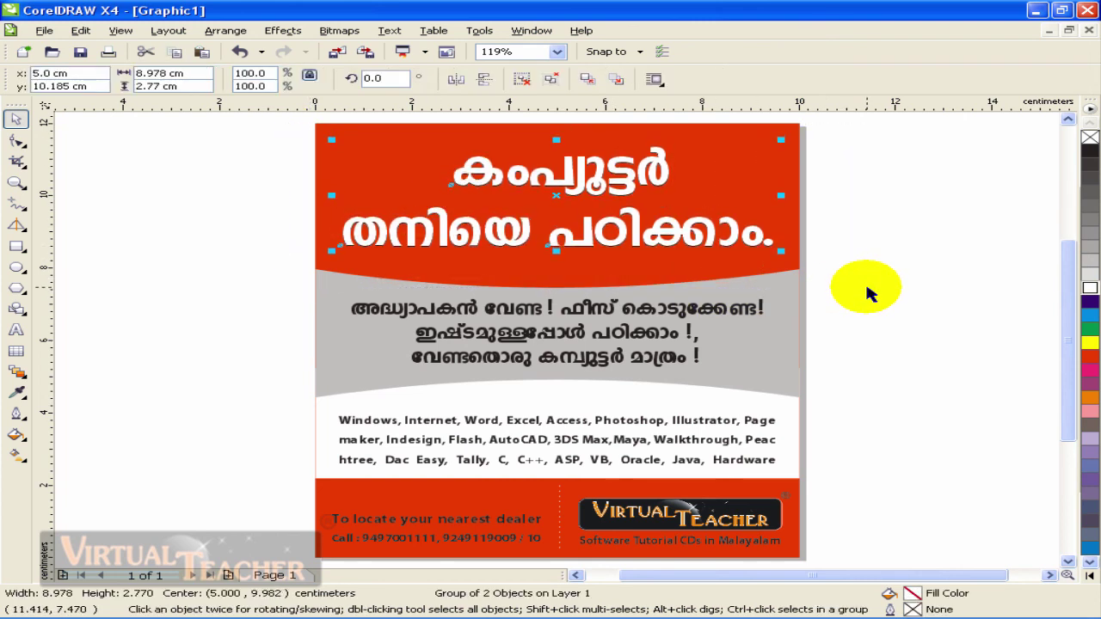
{"action": "left_click", "coordinate": [867, 294]}
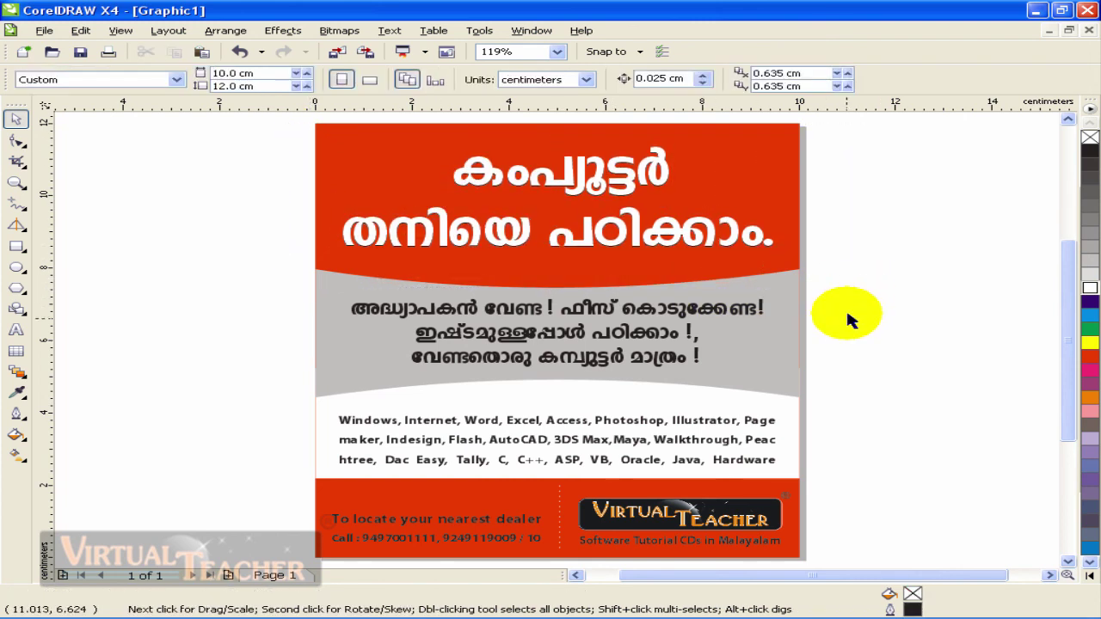
Nudge the software list text up one step.
{"action": "left_click", "coordinate": [641, 431]}
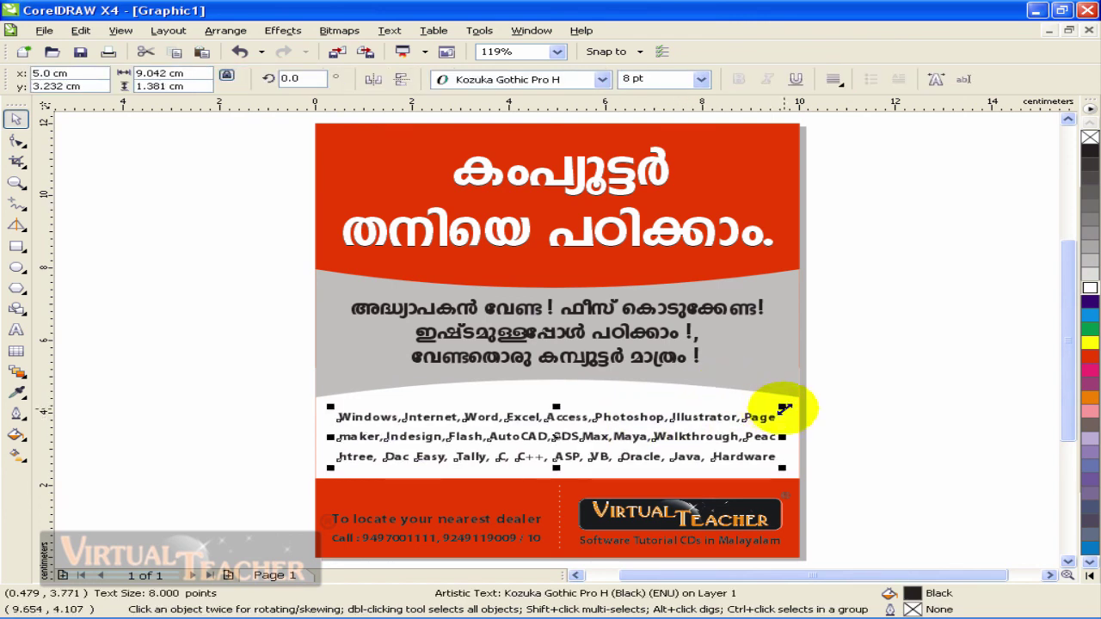
{"action": "key", "text": "Up"}
{"action": "key", "text": "Up"}
{"action": "key", "text": "Up"}
{"action": "key", "text": "Up"}
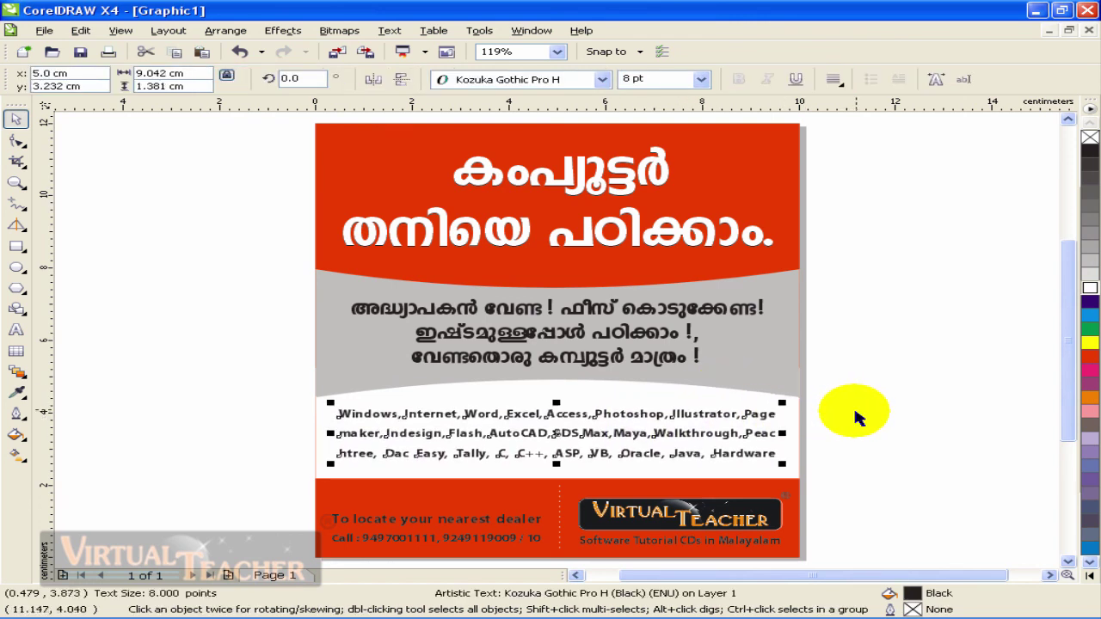
{"action": "left_click", "coordinate": [856, 418]}
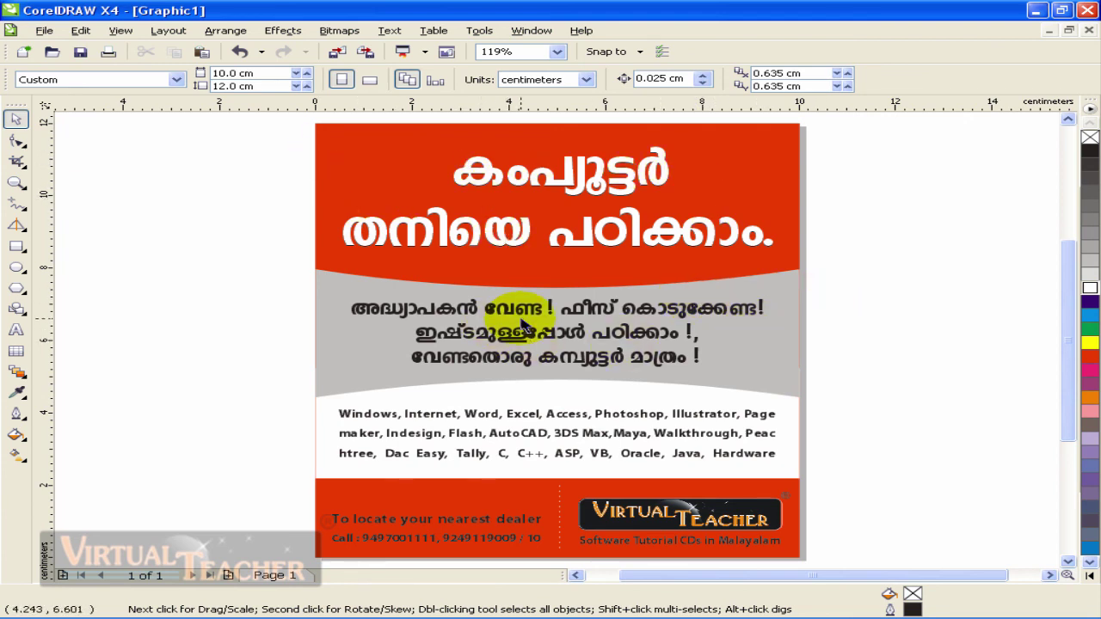
{"action": "left_click", "coordinate": [813, 188]}
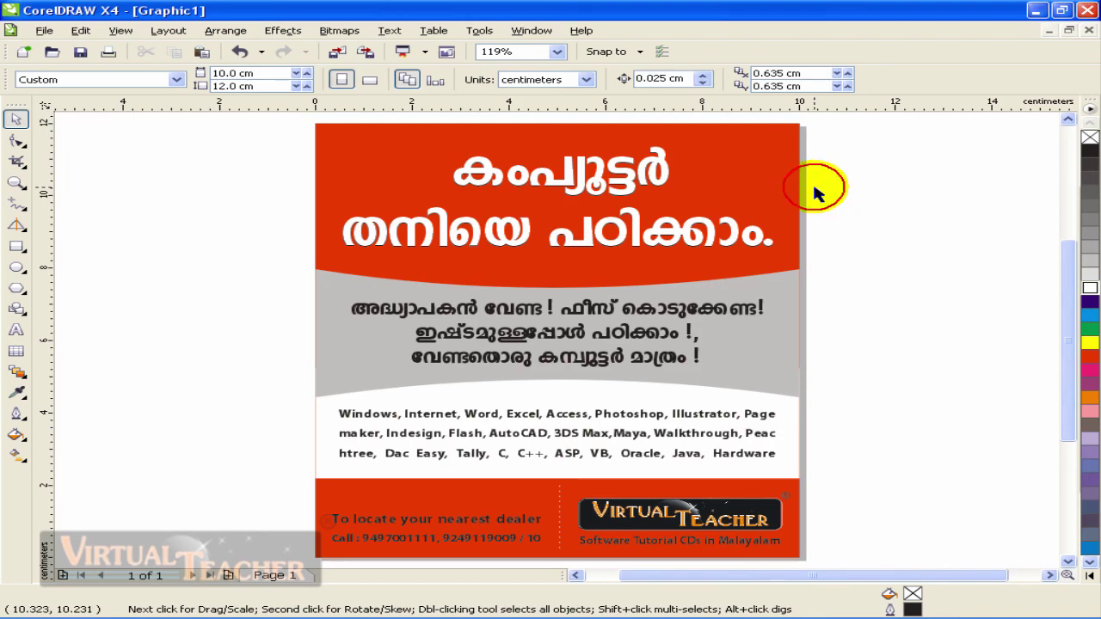